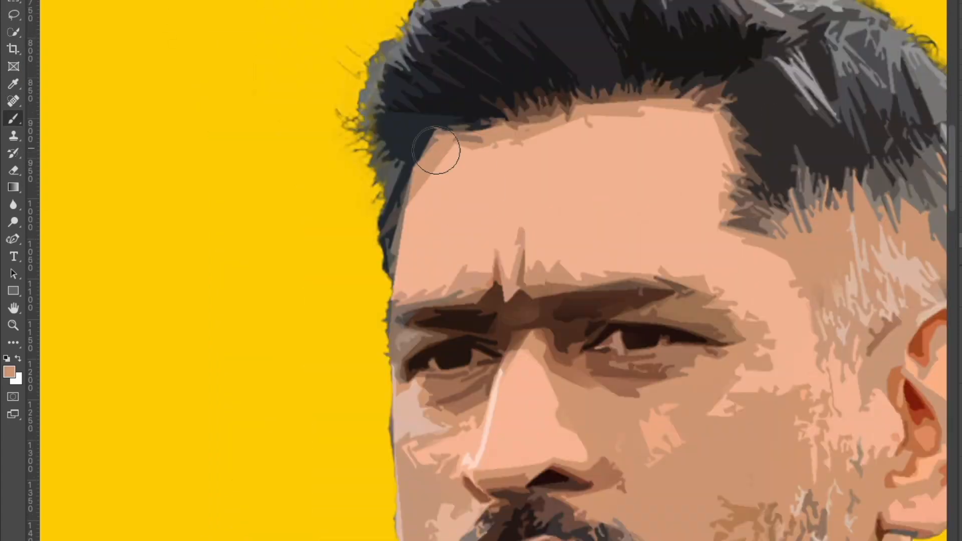
pyautogui.moveTo(438, 152); pyautogui.dragTo(496, 134)
pyautogui.scroll(-1, 603, 118)
pyautogui.moveTo(788, 392); pyautogui.dragTo(627, 246)
pyautogui.moveTo(627, 246); pyautogui.dragTo(666, 223)
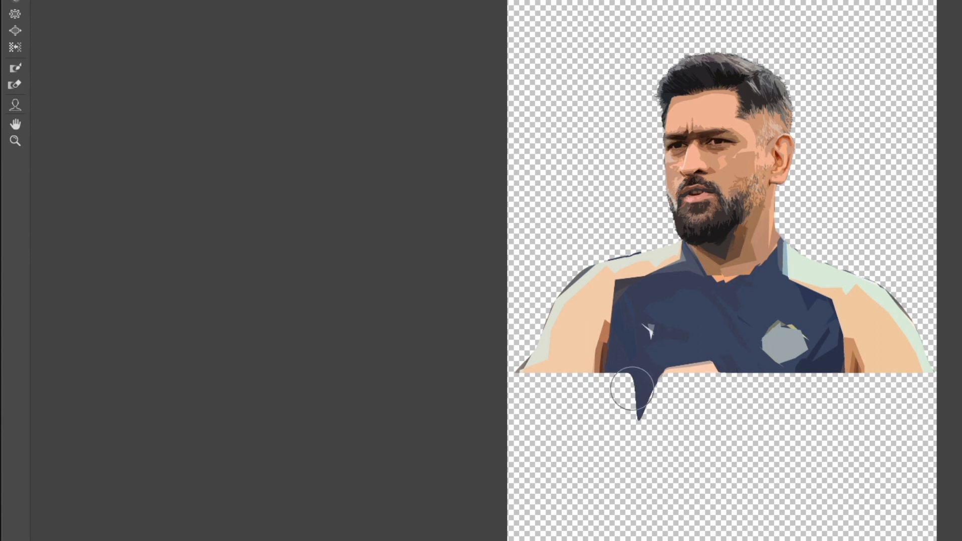
pyautogui.moveTo(636, 397)
pyautogui.mouseDown()
pyautogui.moveTo(594, 506)
pyautogui.moveTo(625, 525)
pyautogui.moveTo(688, 481)
pyautogui.moveTo(650, 540)
pyautogui.moveTo(700, 489)
pyautogui.moveTo(681, 532)
pyautogui.moveTo(687, 540)
pyautogui.moveTo(754, 421)
pyautogui.moveTo(724, 519)
pyautogui.mouseUp()
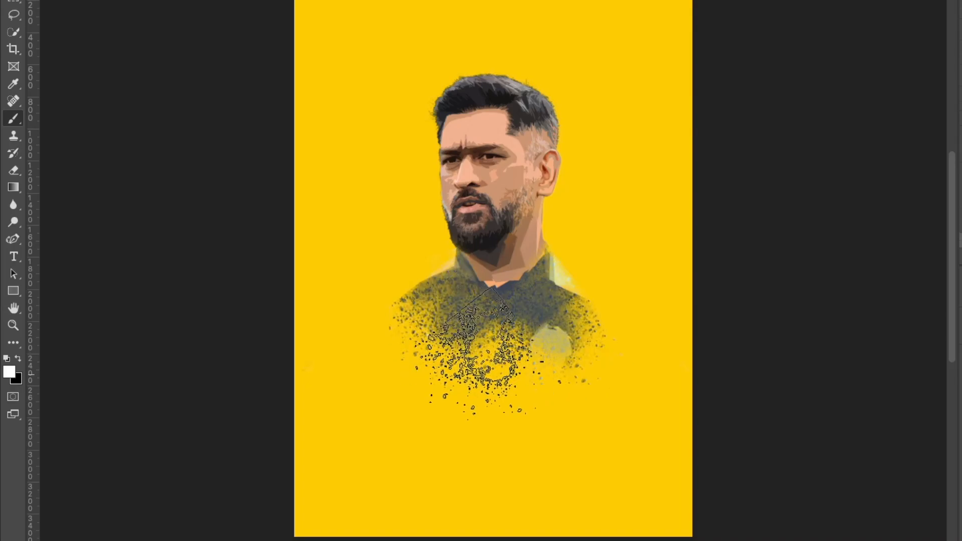
pyautogui.moveTo(440, 326)
pyautogui.mouseDown()
pyautogui.moveTo(451, 350)
pyautogui.moveTo(534, 331)
pyautogui.moveTo(426, 350)
pyautogui.mouseUp()
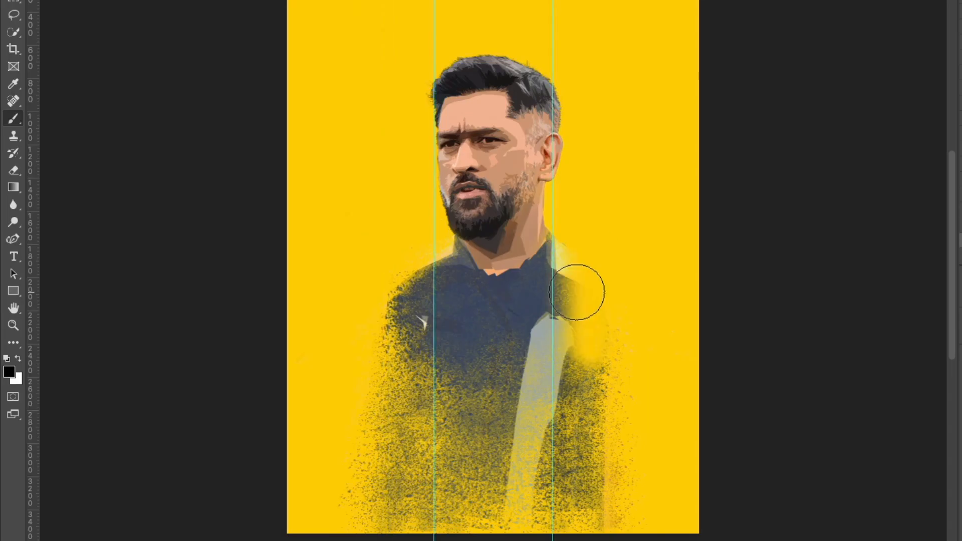
pyautogui.moveTo(576, 292)
pyautogui.mouseDown()
pyautogui.moveTo(577, 468)
pyautogui.moveTo(392, 376)
pyautogui.moveTo(421, 440)
pyautogui.mouseUp()
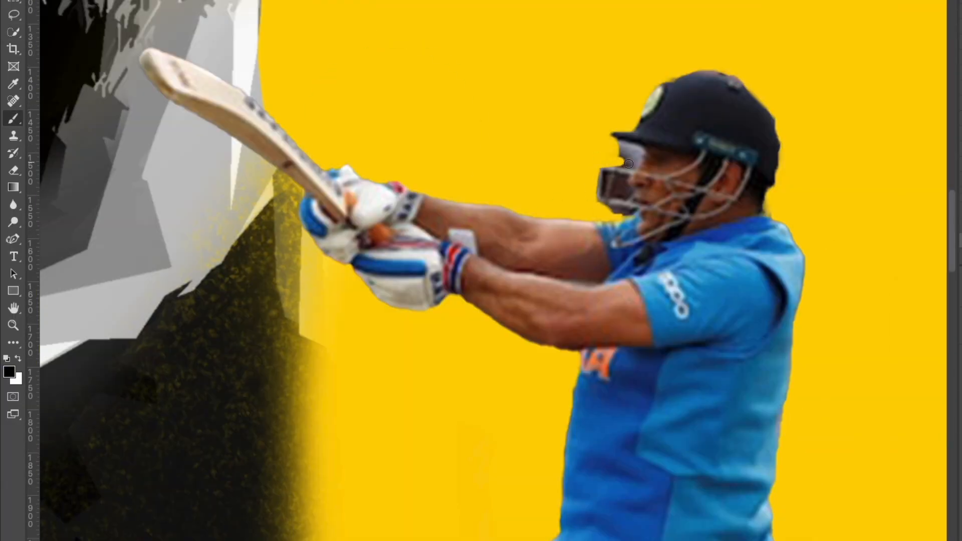
pyautogui.moveTo(693, 133); pyautogui.dragTo(697, 92)
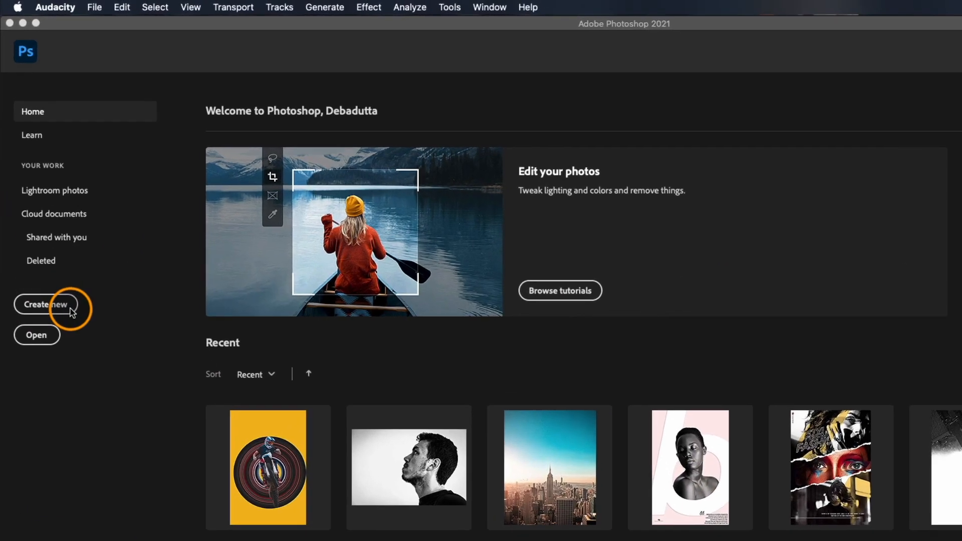
# Create a new document from the Poster A4 preset, 21 x 30 cm at 300 ppi
pyautogui.click(35, 233)
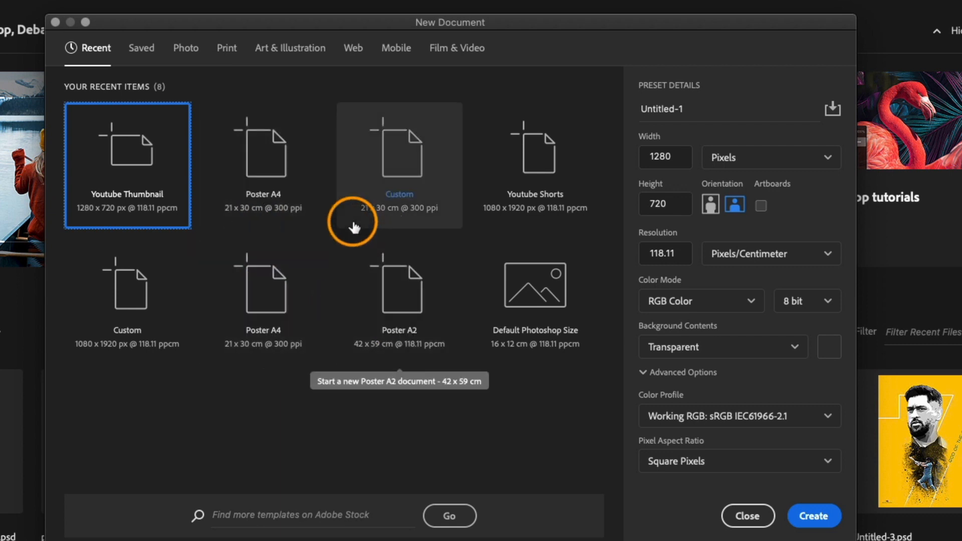
pyautogui.click(272, 174)
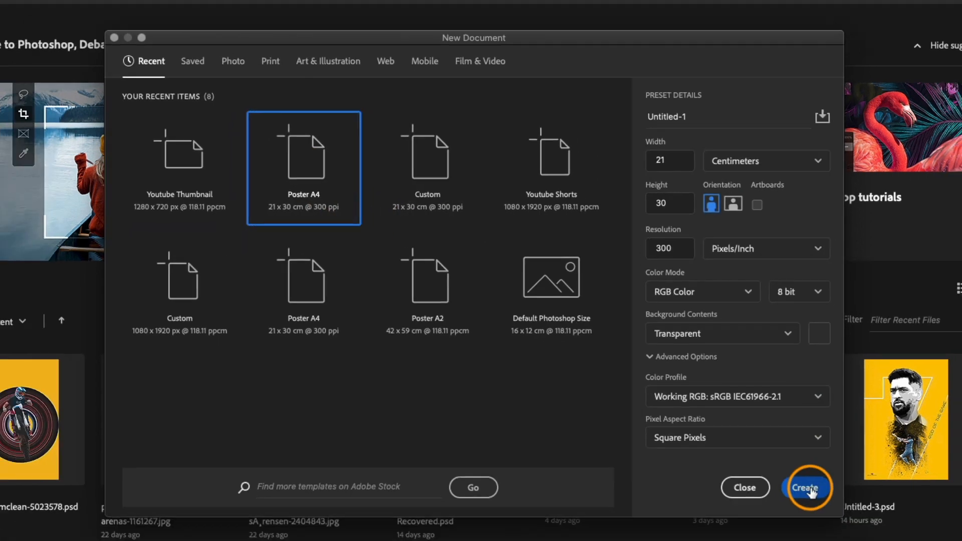
pyautogui.click(817, 519)
pyautogui.scroll(-5, 490, 289)
pyautogui.scroll(3, 490, 289)
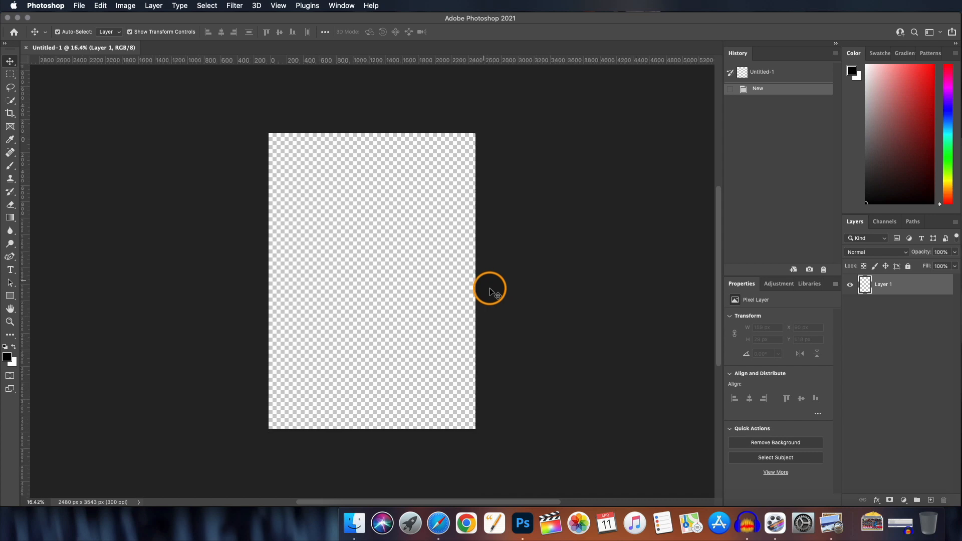
# Place the cricketer photo Image 1 on the canvas and scale it to about 185% so it spans the canvas width
pyautogui.click(872, 522)
pyautogui.moveTo(875, 454); pyautogui.dragTo(466, 288)
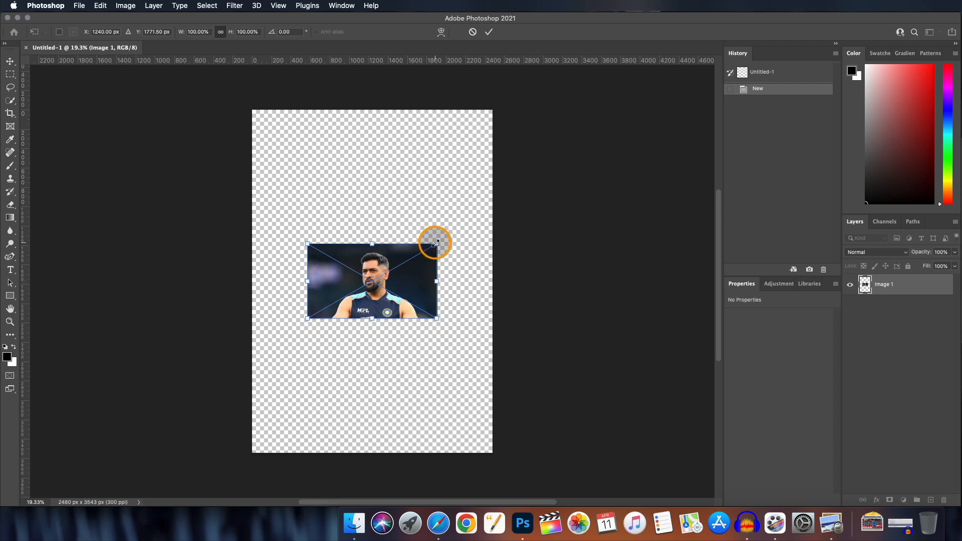
pyautogui.moveTo(435, 243); pyautogui.dragTo(488, 204)
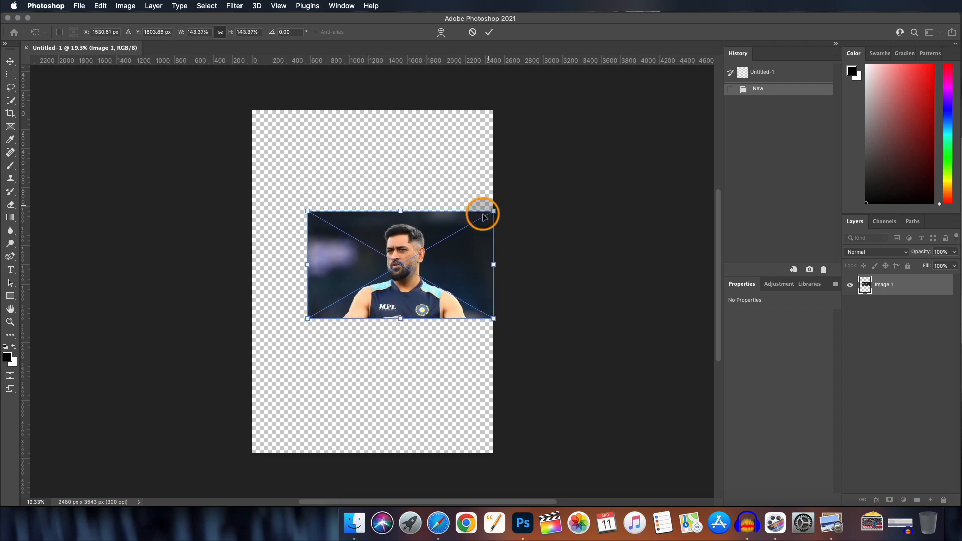
pyautogui.moveTo(307, 320); pyautogui.dragTo(251, 350)
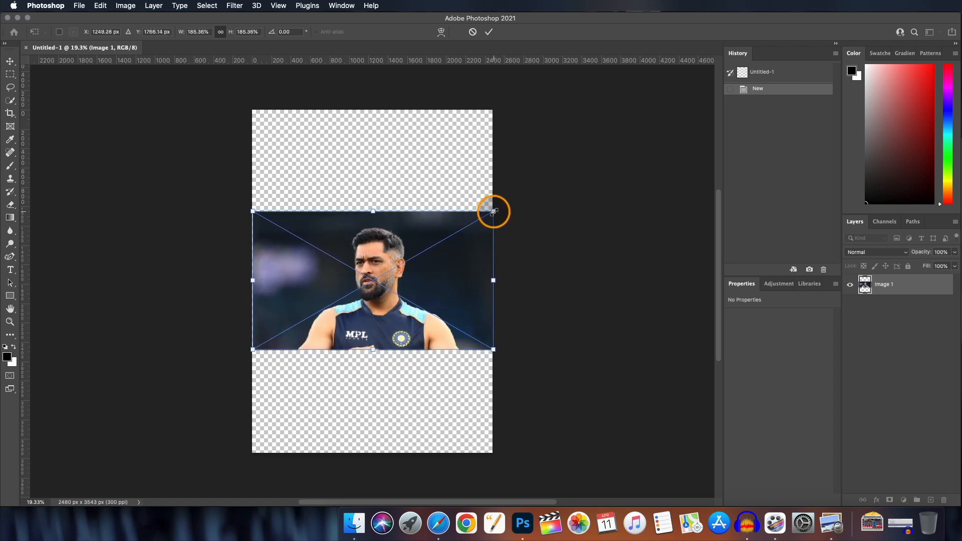
pyautogui.moveTo(494, 212); pyautogui.dragTo(493, 212)
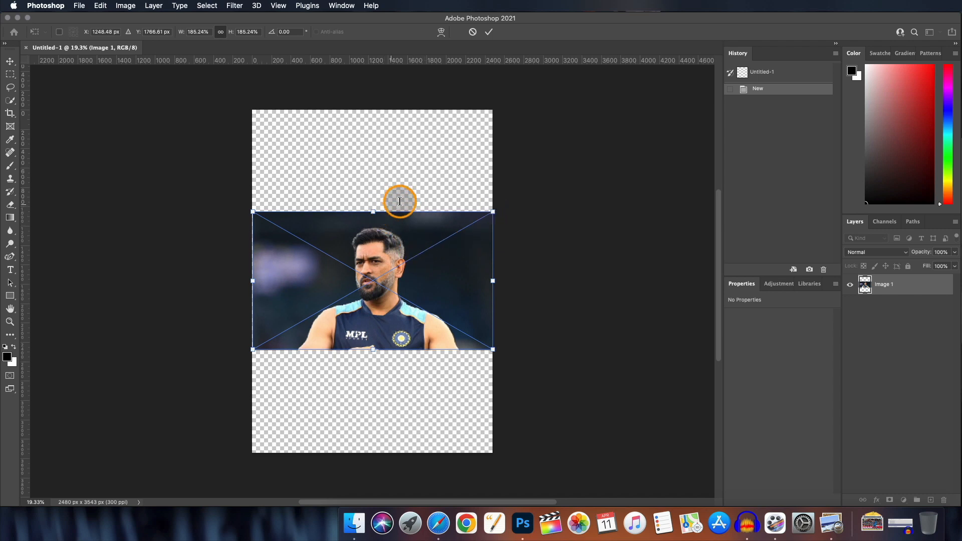
pyautogui.click(488, 33)
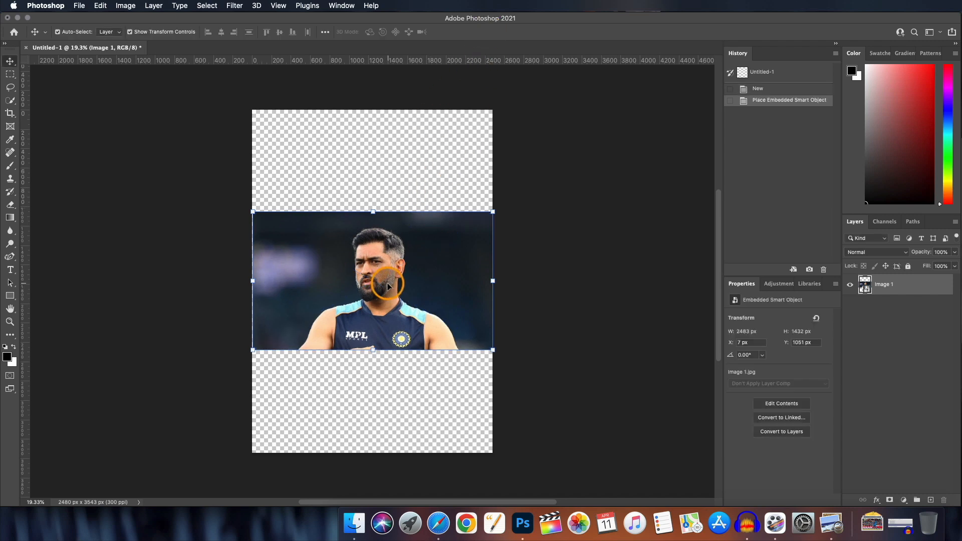
# Select the cricketer on the Image 1 layer automatically with Select Subject
pyautogui.scroll(5, 388, 284)
pyautogui.scroll(-2, 387, 284)
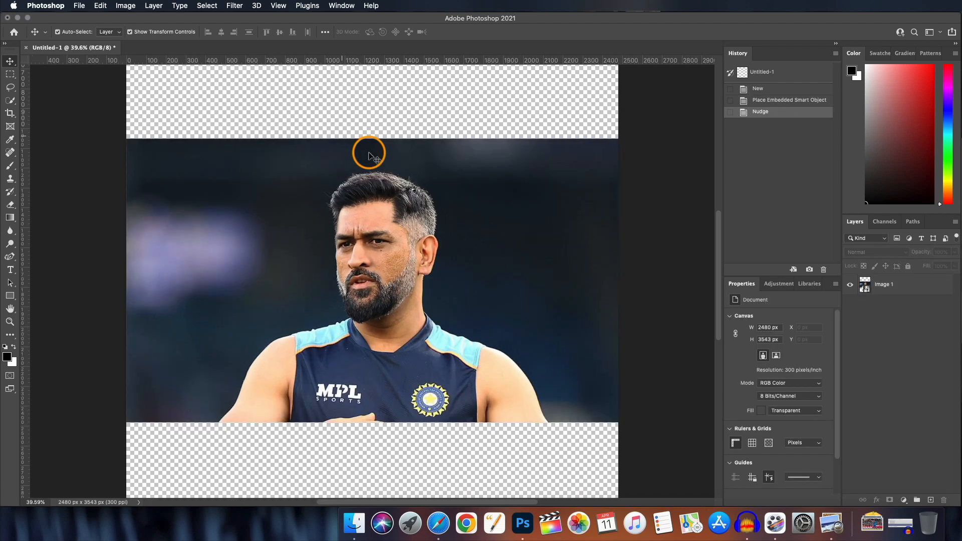
pyautogui.scroll(-2, 476, 231)
pyautogui.scroll(2, 476, 231)
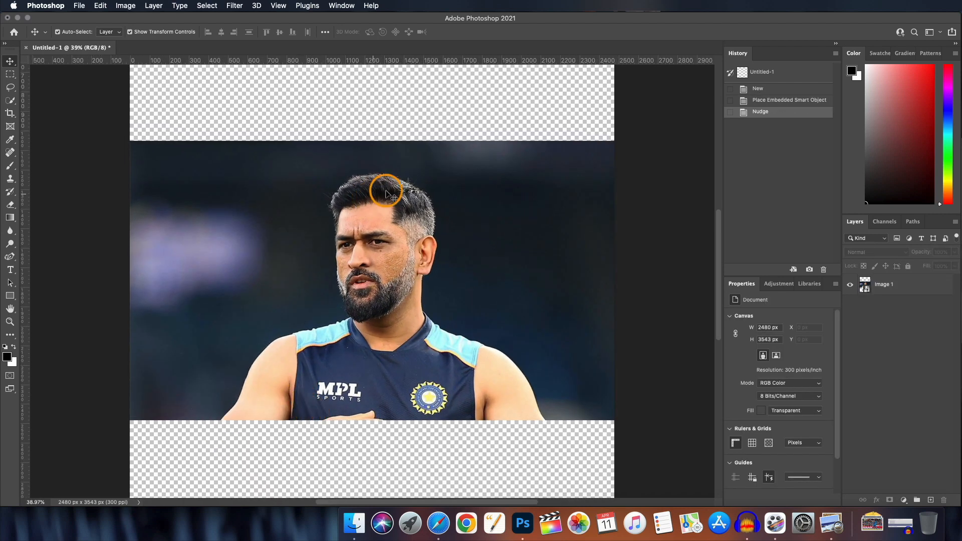
pyautogui.click(884, 284)
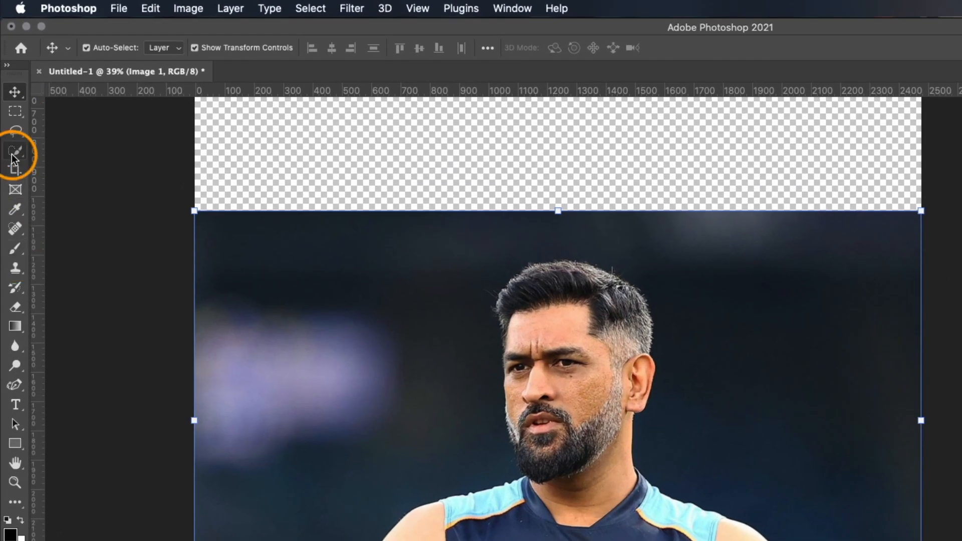
pyautogui.click(10, 102)
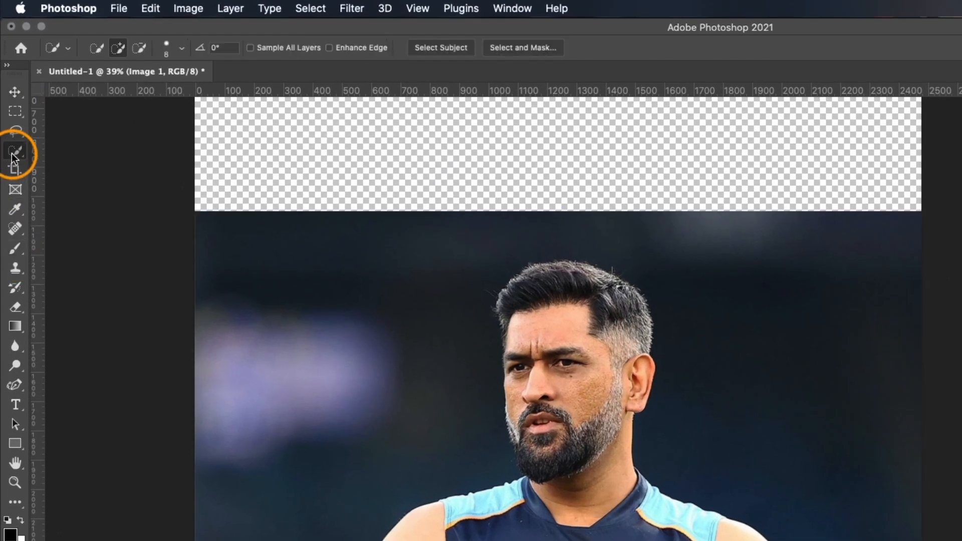
pyautogui.click(444, 47)
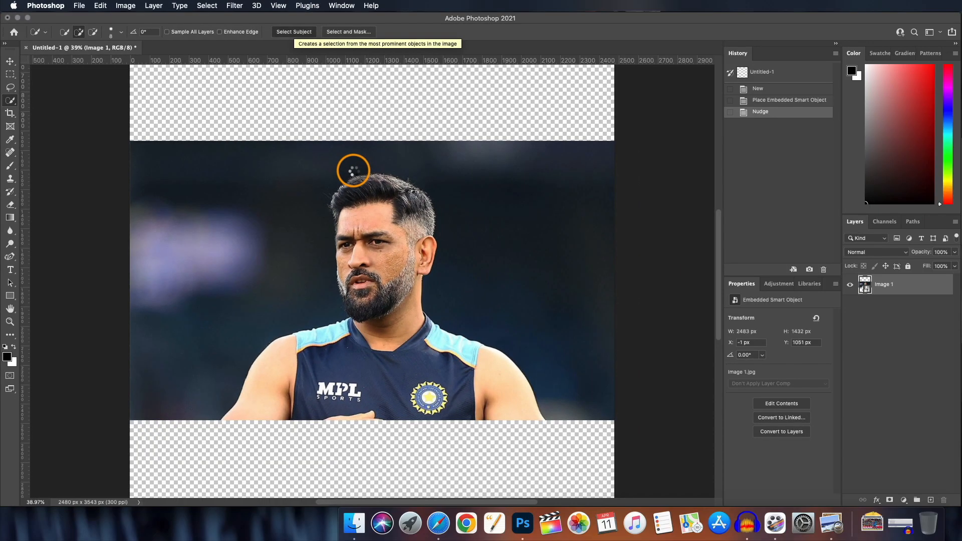
pyautogui.scroll(-2, 352, 170)
pyautogui.scroll(10, 347, 232)
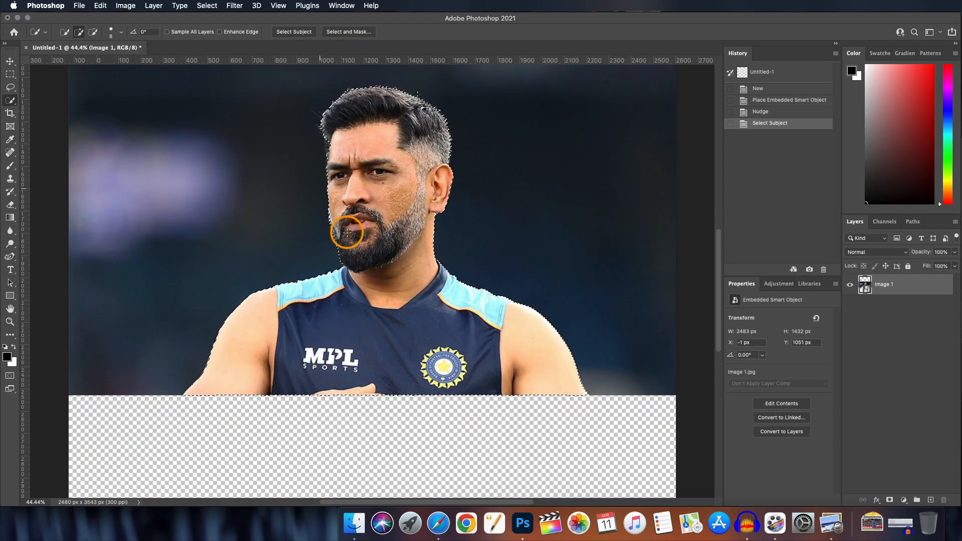
# Move the photo down the canvas to about X -24 px, Y 1812 px, keeping the subject selection active
pyautogui.scroll(2, 347, 232)
pyautogui.press('v')
pyautogui.scroll(-8, 359, 204)
pyautogui.moveTo(358, 204); pyautogui.dragTo(504, 322)
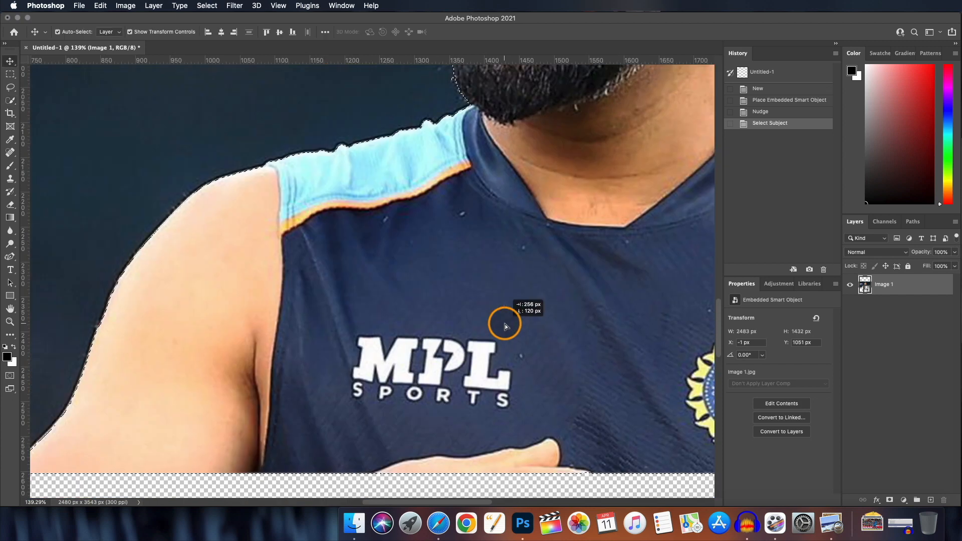
pyautogui.moveTo(411, 220)
pyautogui.mouseDown()
pyautogui.moveTo(390, 303)
pyautogui.moveTo(394, 528)
pyautogui.mouseUp()
# Refine the selection along the temple and forehead edge with a 30-pixel Quick Selection brush
pyautogui.press('w')
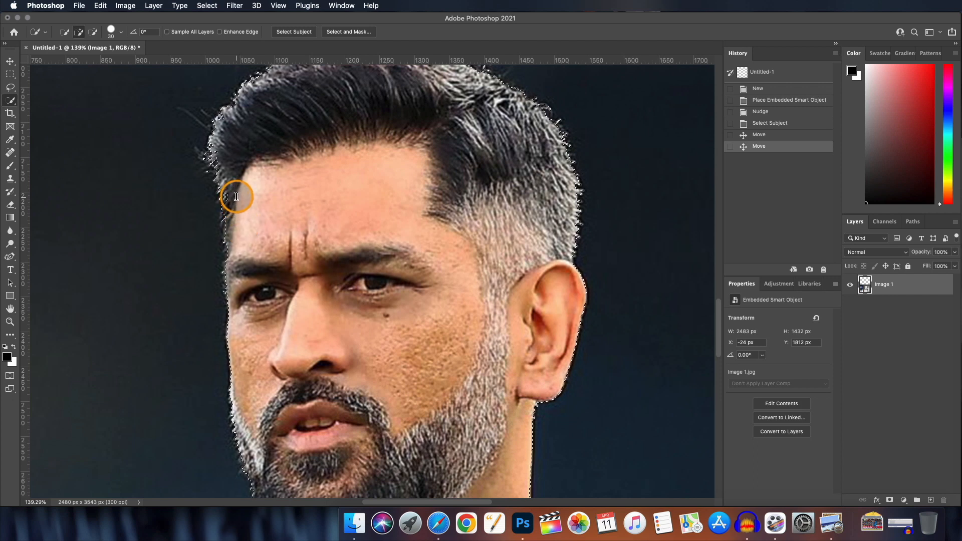
pyautogui.moveTo(237, 195); pyautogui.dragTo(235, 231)
pyautogui.click(234, 218)
pyautogui.scroll(2, 234, 217)
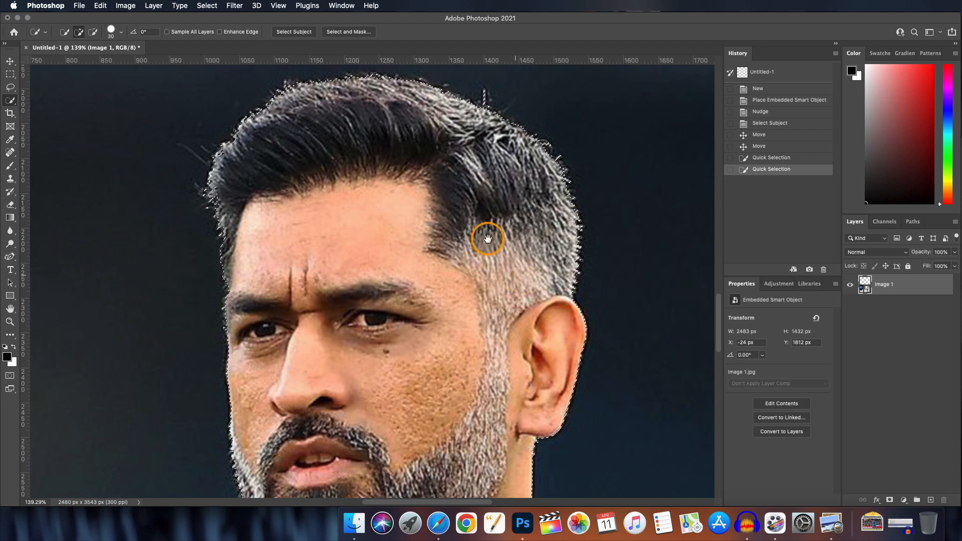
# Check the selection outline around the shoulders and head, and hide the photo's background with a layer mask
pyautogui.scroll(-15, 487, 238)
pyautogui.hscroll(5, 487, 238)
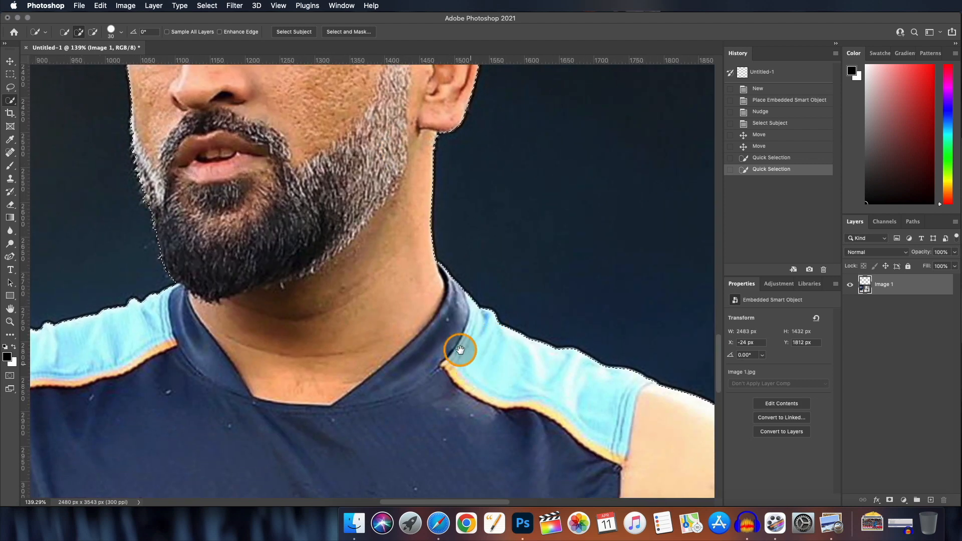
pyautogui.scroll(-8, 459, 349)
pyautogui.hscroll(8, 459, 350)
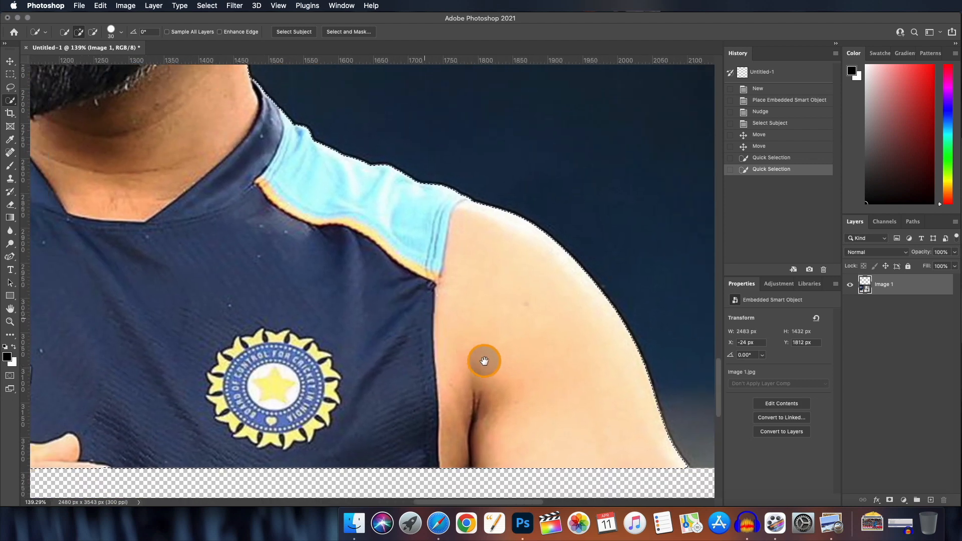
pyautogui.scroll(10, 484, 360)
pyautogui.hscroll(-6, 483, 361)
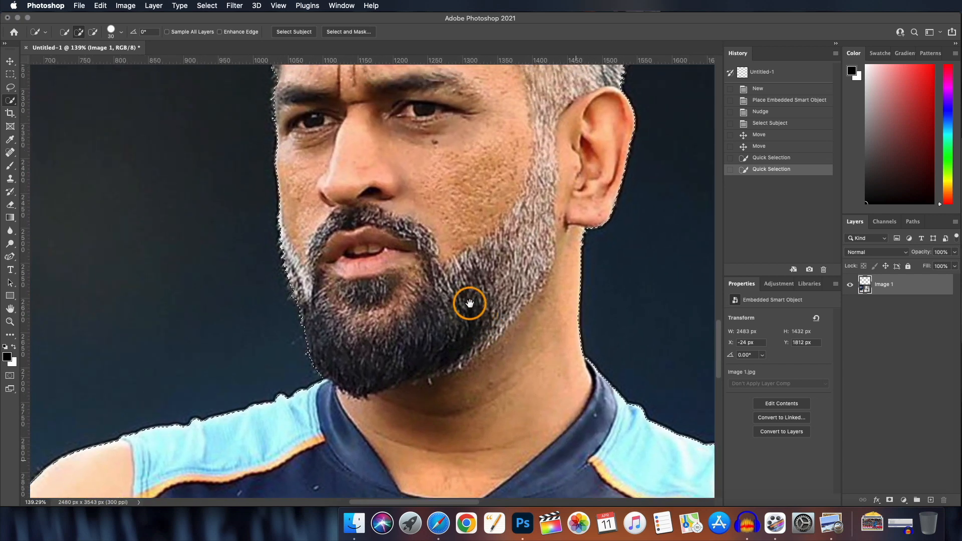
pyautogui.scroll(10, 458, 296)
pyautogui.hscroll(-2, 458, 297)
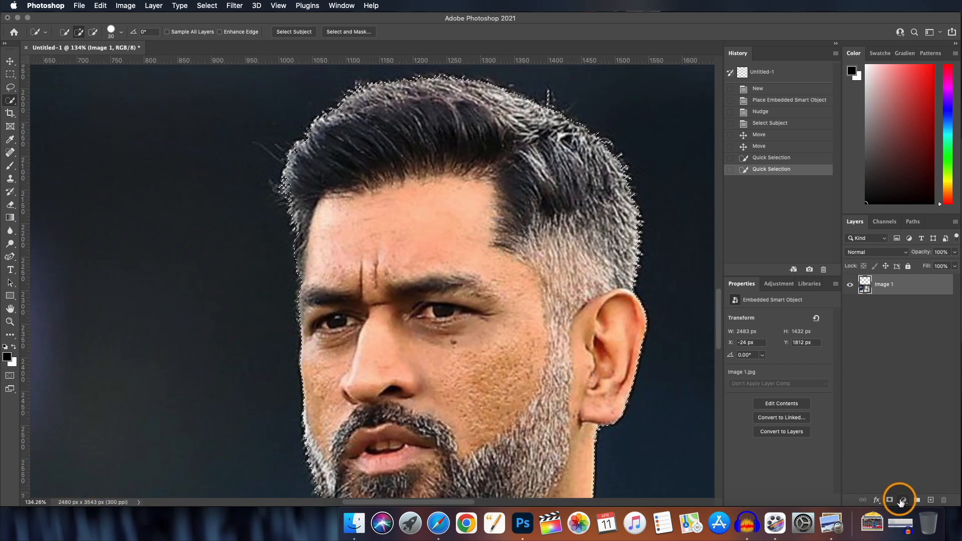
pyautogui.click(890, 501)
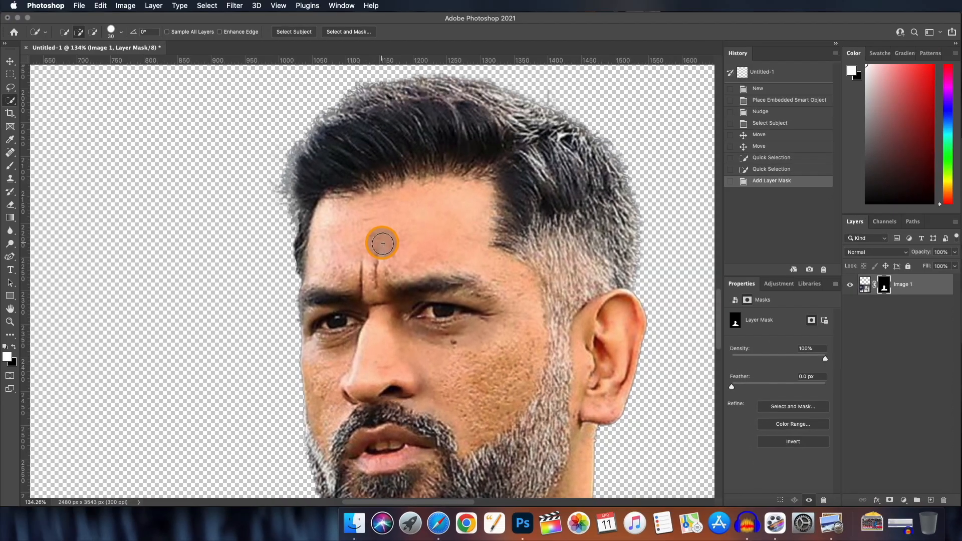
pyautogui.scroll(-5, 382, 244)
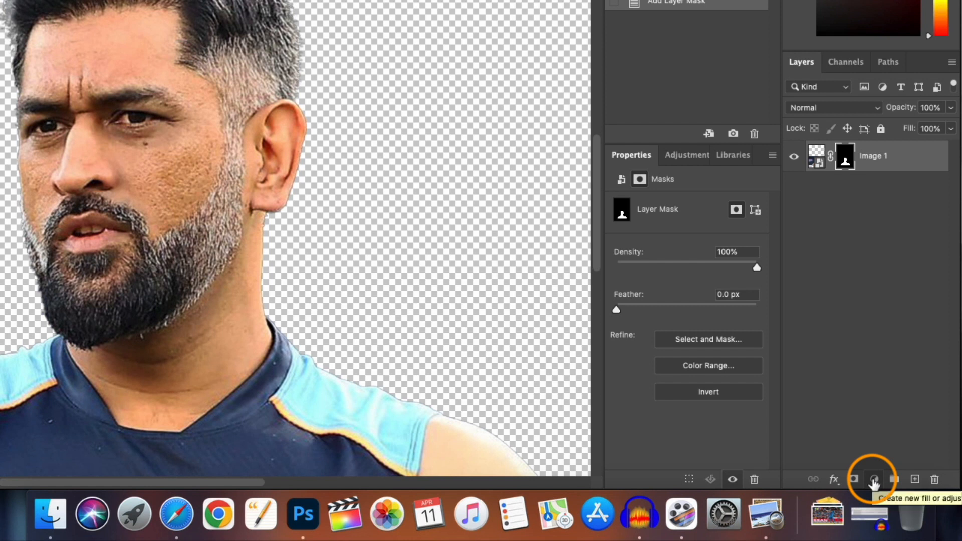
# Add a Solid Color fill layer in warm grey and place it beneath the Image 1 layer
pyautogui.click(874, 479)
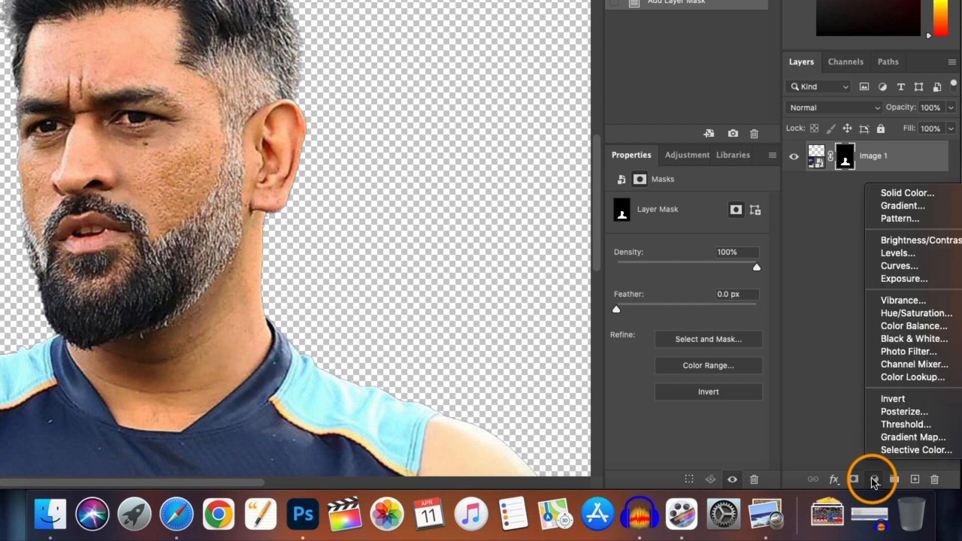
pyautogui.click(897, 192)
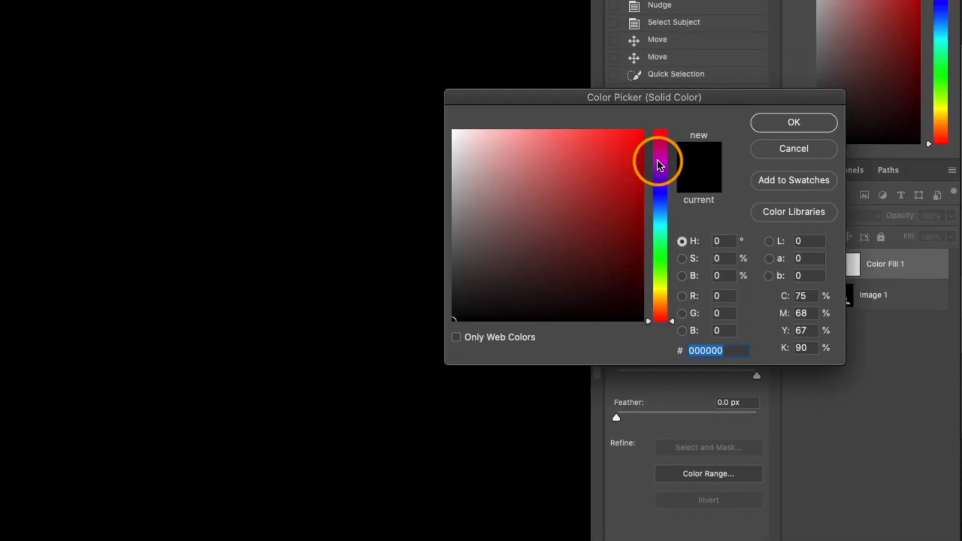
pyautogui.moveTo(467, 242); pyautogui.dragTo(462, 209)
pyautogui.press('Return')
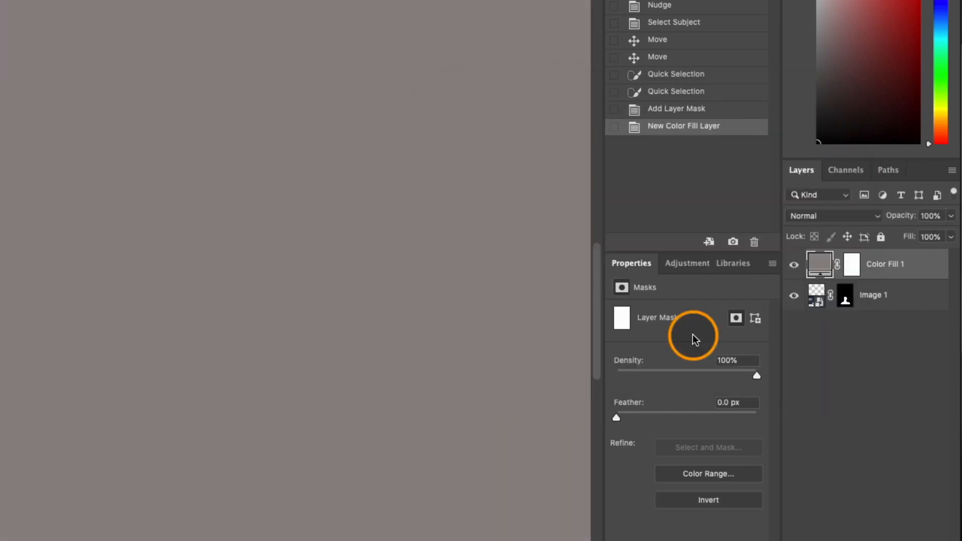
pyautogui.moveTo(882, 264); pyautogui.dragTo(864, 312)
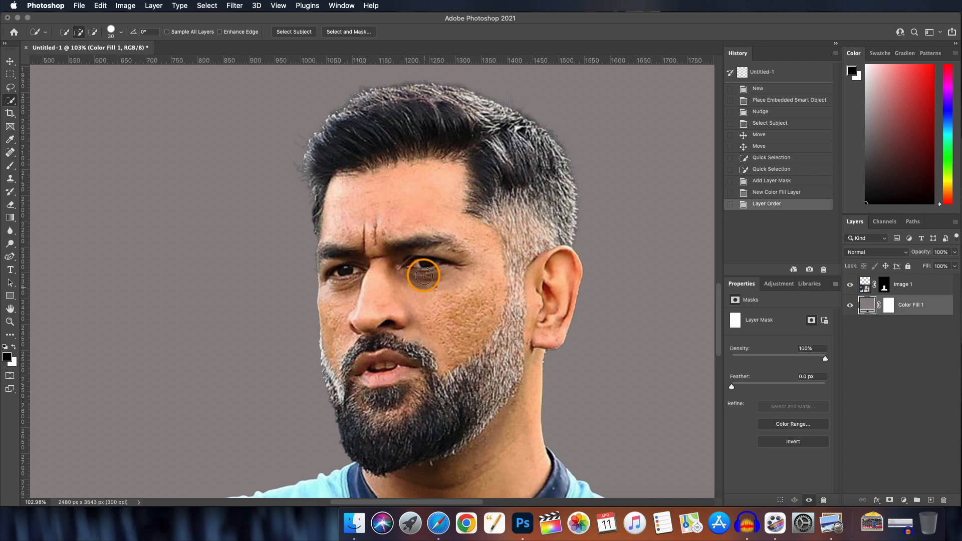
# Examine the cut-out edges of the hair against the grey background
pyautogui.scroll(3, 424, 275)
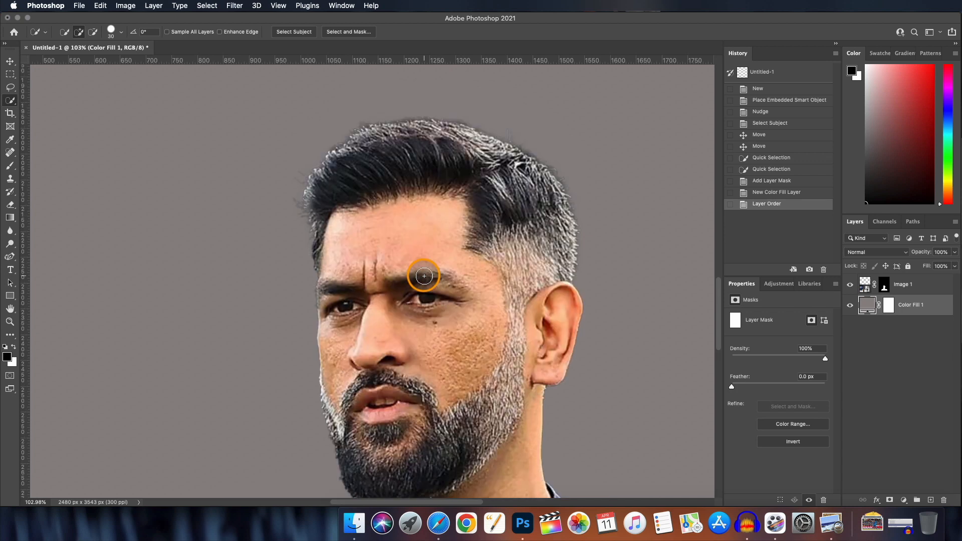
pyautogui.scroll(5, 424, 275)
pyautogui.scroll(10, 350, 293)
pyautogui.scroll(-3, 351, 293)
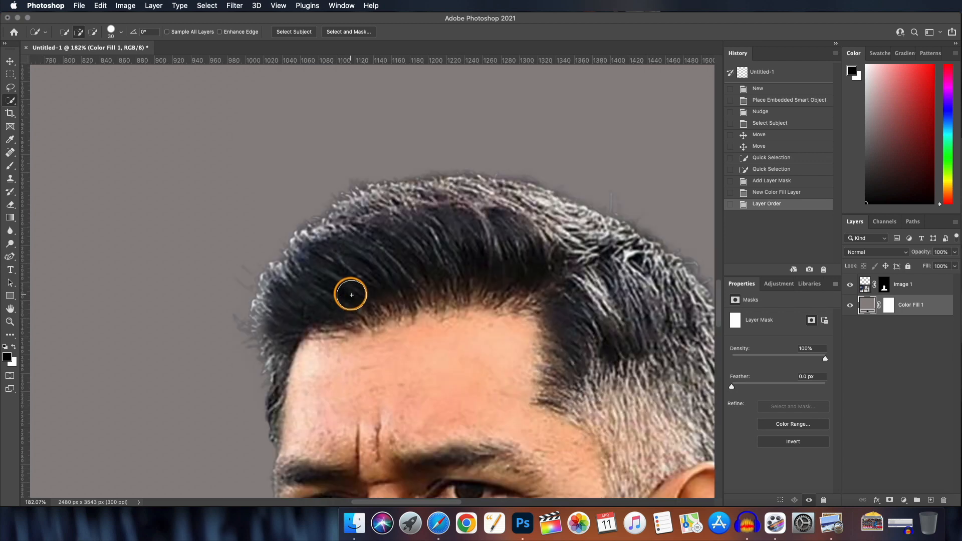
pyautogui.scroll(-1, 351, 293)
pyautogui.scroll(-2, 571, 286)
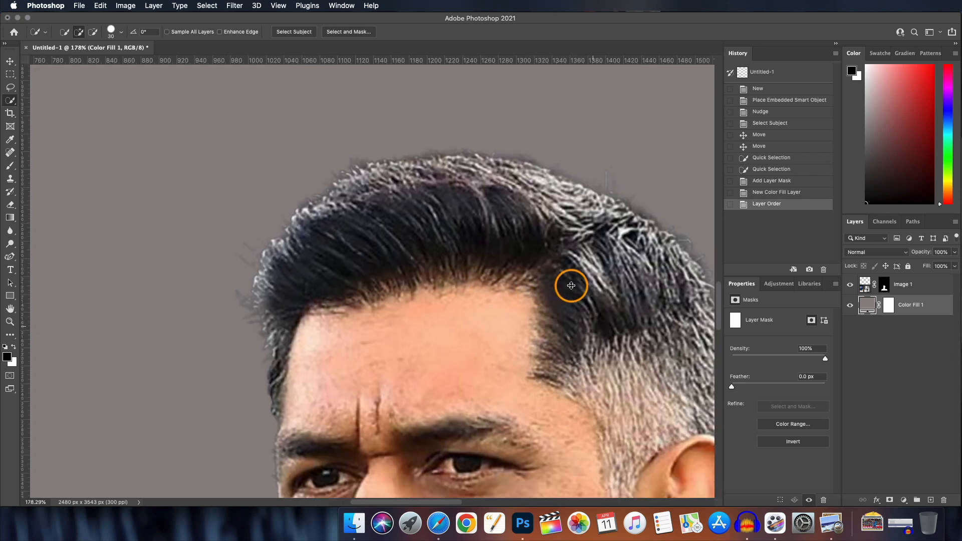
# Change the Color Fill 1 layer to red #df4c4c and check the cut-out edges of the hair against it
pyautogui.doubleClick(867, 304)
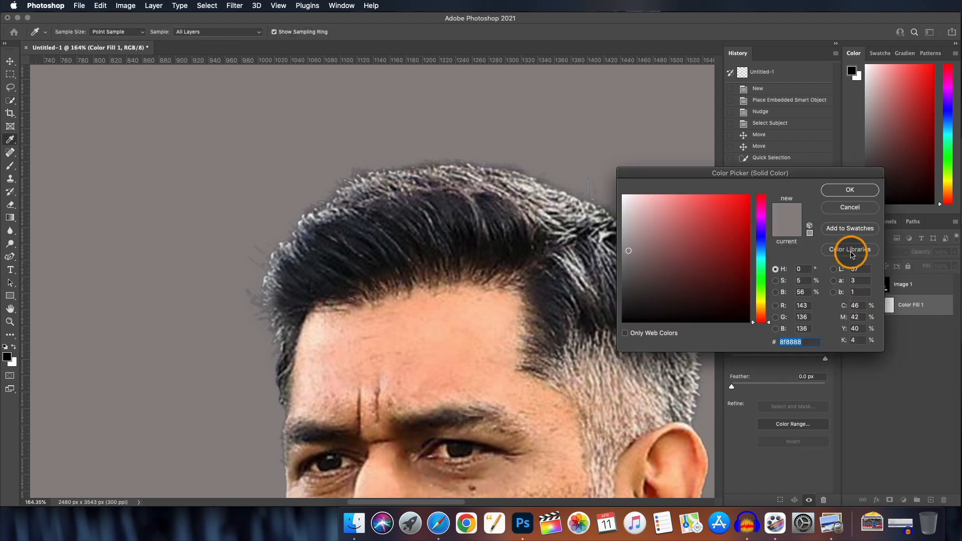
pyautogui.moveTo(629, 252); pyautogui.dragTo(702, 233)
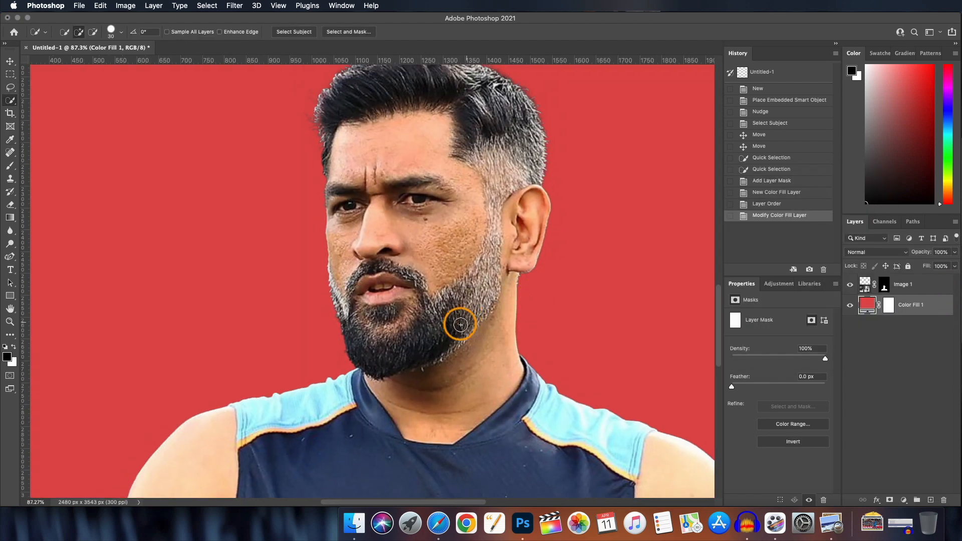
pyautogui.scroll(5, 456, 325)
pyautogui.scroll(-5, 456, 325)
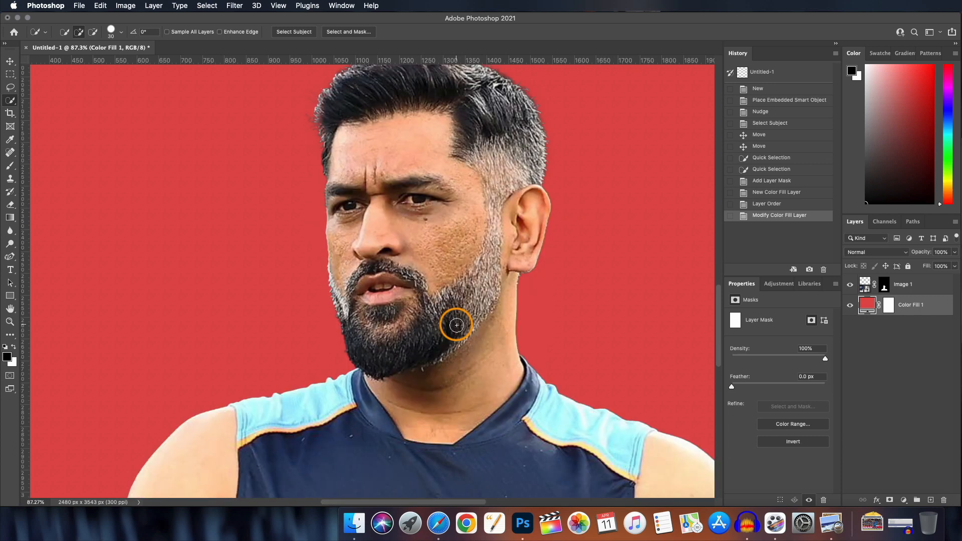
pyautogui.scroll(10, 456, 326)
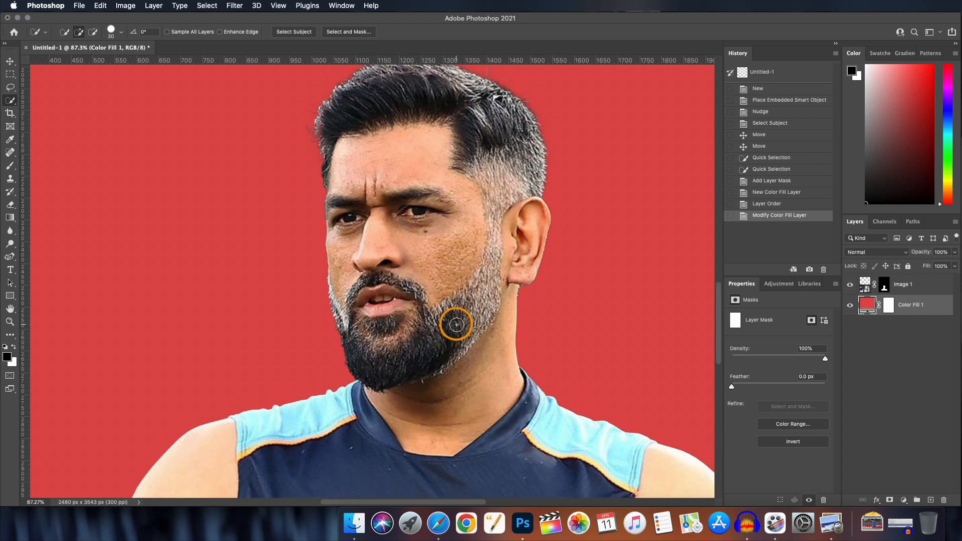
pyautogui.scroll(5, 396, 343)
pyautogui.scroll(5, 396, 343)
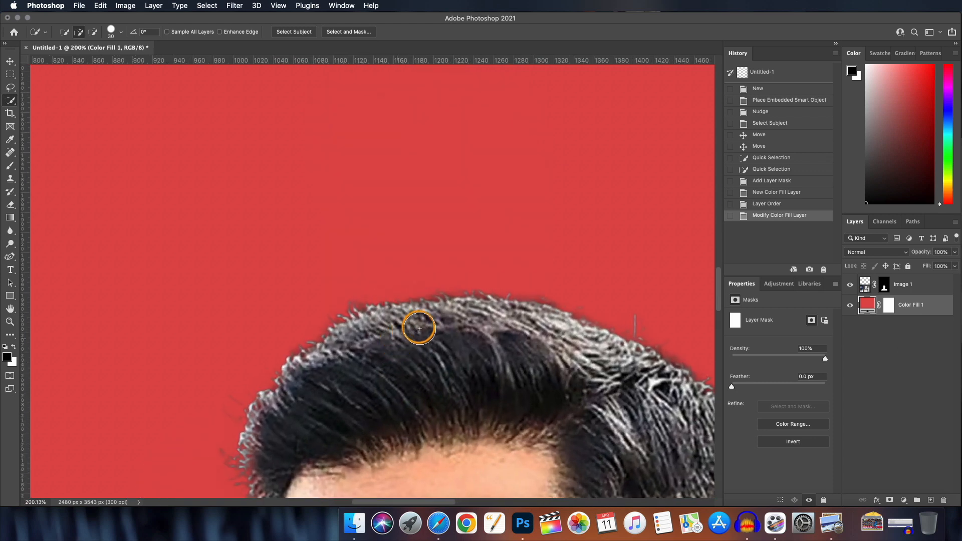
pyautogui.scroll(-6, 422, 347)
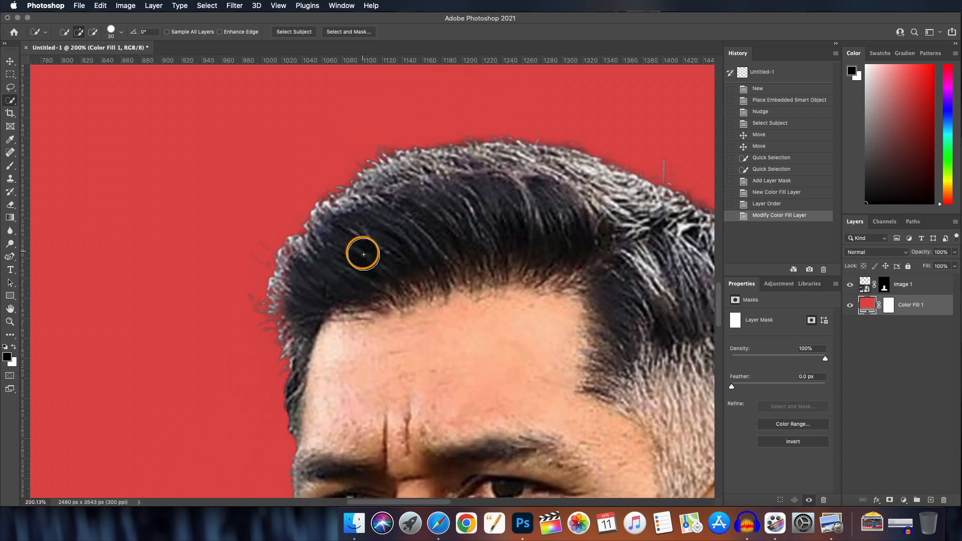
pyautogui.moveTo(608, 264); pyautogui.dragTo(499, 230)
pyautogui.scroll(-10, 595, 337)
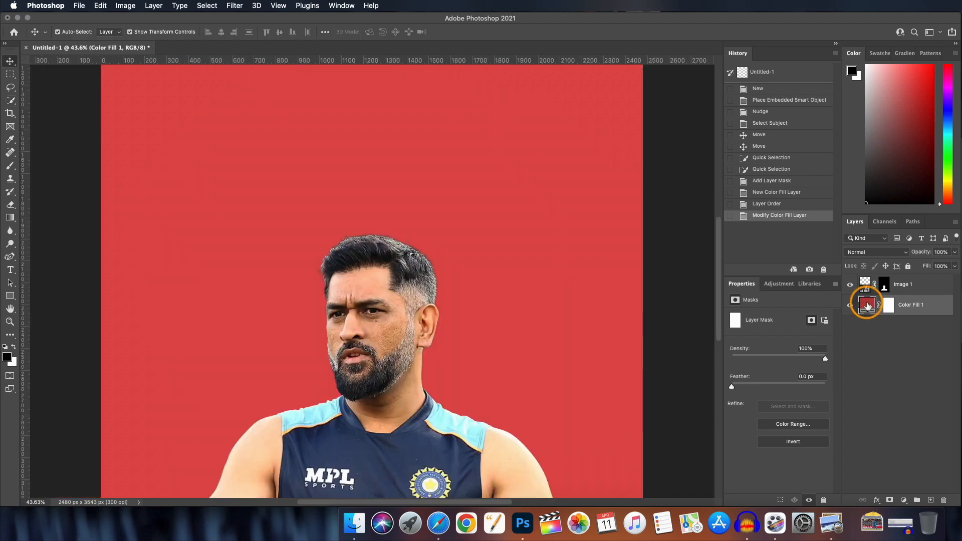
# Change the Color Fill 1 layer to a bright golden yellow
pyautogui.doubleClick(867, 304)
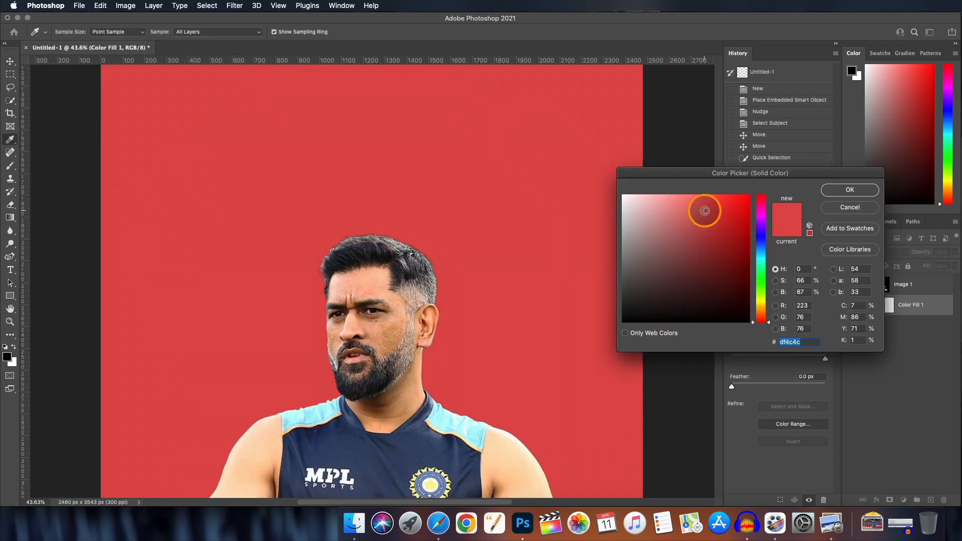
pyautogui.moveTo(704, 210)
pyautogui.mouseDown()
pyautogui.moveTo(635, 211)
pyautogui.moveTo(623, 195)
pyautogui.mouseUp()
pyautogui.moveTo(766, 318); pyautogui.dragTo(769, 305)
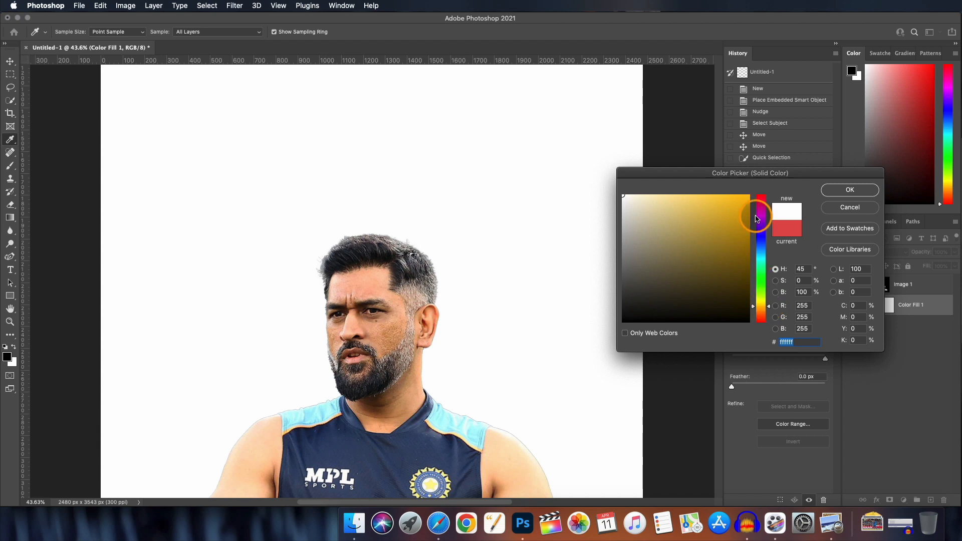
pyautogui.moveTo(742, 207); pyautogui.dragTo(747, 197)
pyautogui.moveTo(767, 304); pyautogui.dragTo(770, 307)
pyautogui.press('Return')
# Enlarge and reposition the masked player so his shoulders span nearly the full width of the canvas
pyautogui.scroll(-5, 551, 301)
pyautogui.click(350, 369)
pyautogui.moveTo(534, 230); pyautogui.dragTo(638, 147)
pyautogui.moveTo(478, 383); pyautogui.dragTo(418, 316)
pyautogui.scroll(5, 417, 353)
pyautogui.moveTo(418, 354); pyautogui.dragTo(397, 354)
pyautogui.moveTo(618, 312); pyautogui.dragTo(595, 322)
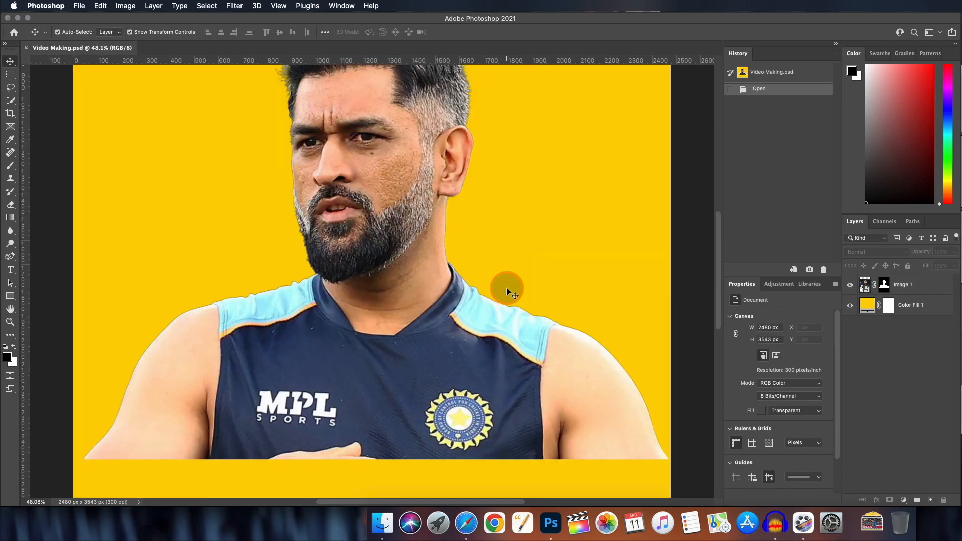
# Apply the Minimum filter to Image 1's layer mask with a radius of 1 pixel, preserving squareness
pyautogui.scroll(2, 507, 291)
pyautogui.scroll(3, 482, 336)
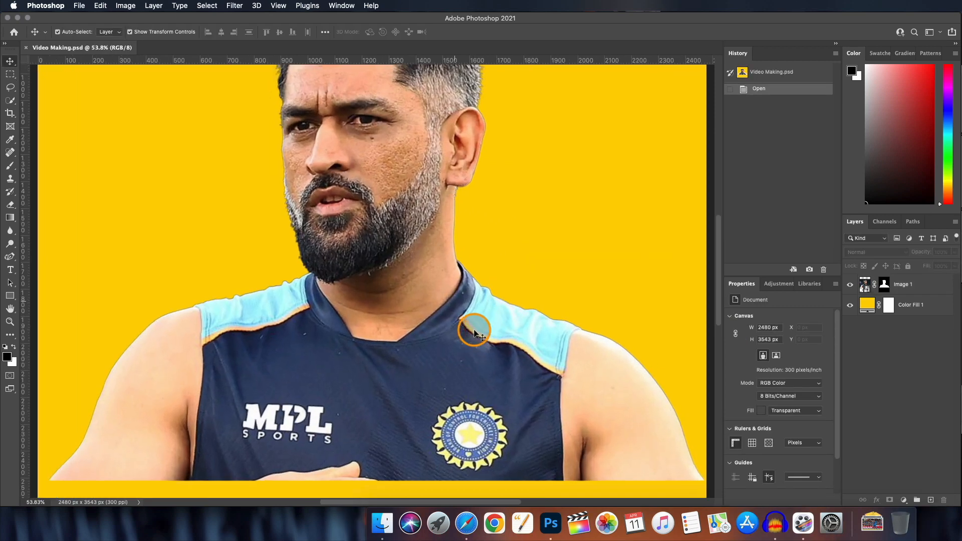
pyautogui.scroll(-4, 475, 330)
pyautogui.scroll(-2, 474, 330)
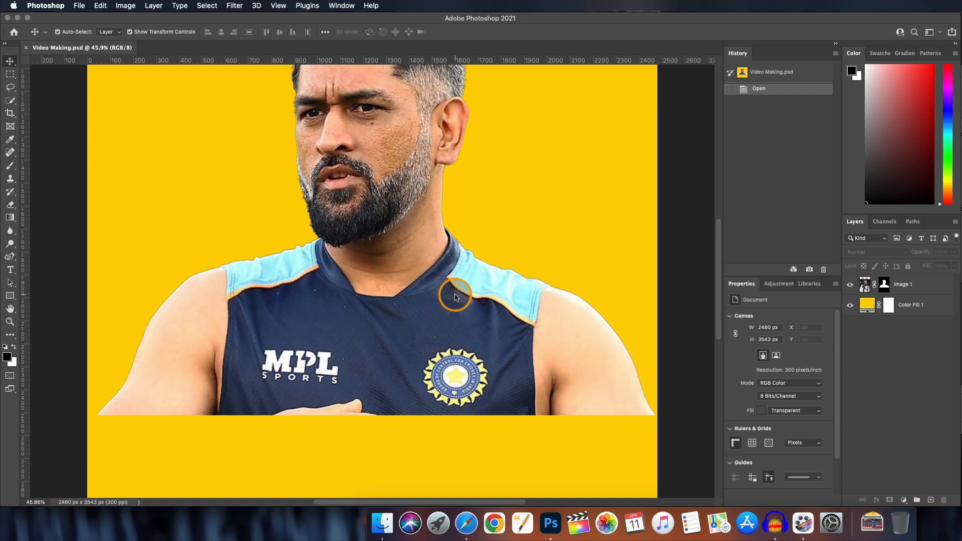
pyautogui.scroll(6, 448, 310)
pyautogui.scroll(-3, 446, 317)
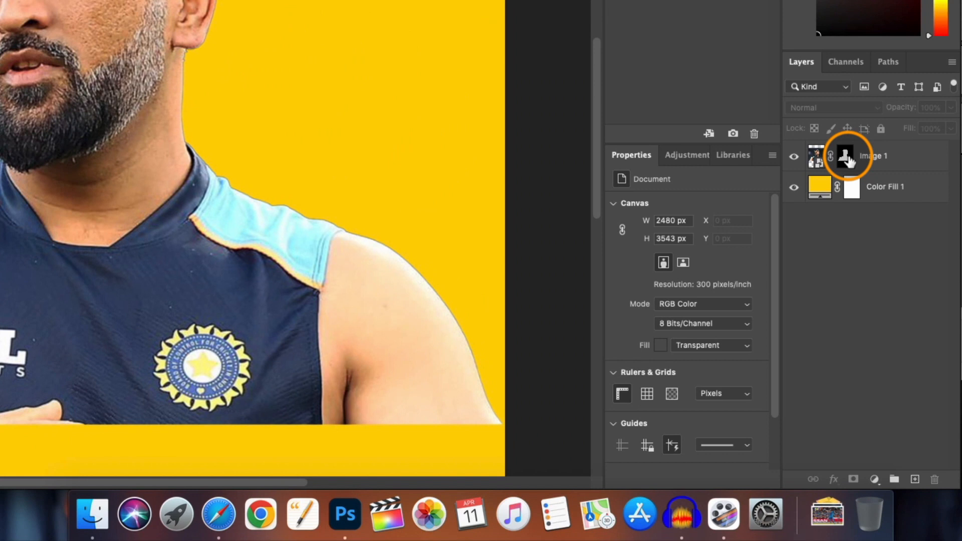
pyautogui.click(846, 158)
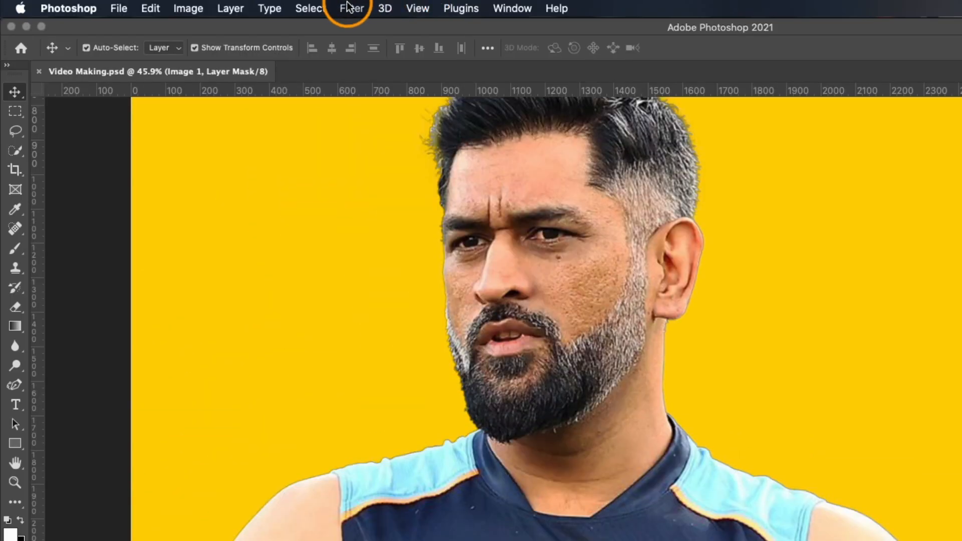
pyautogui.click(350, 8)
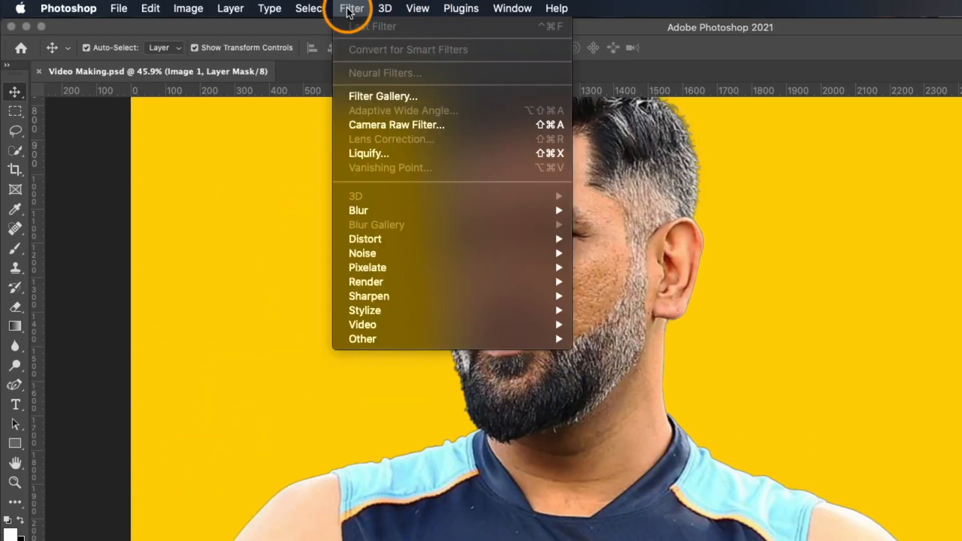
pyautogui.moveTo(369, 340)
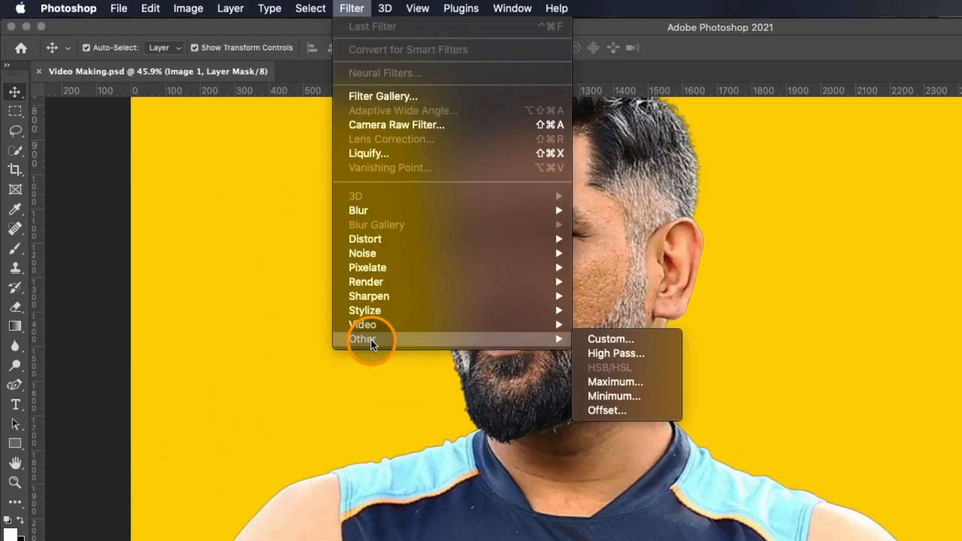
pyautogui.click(621, 401)
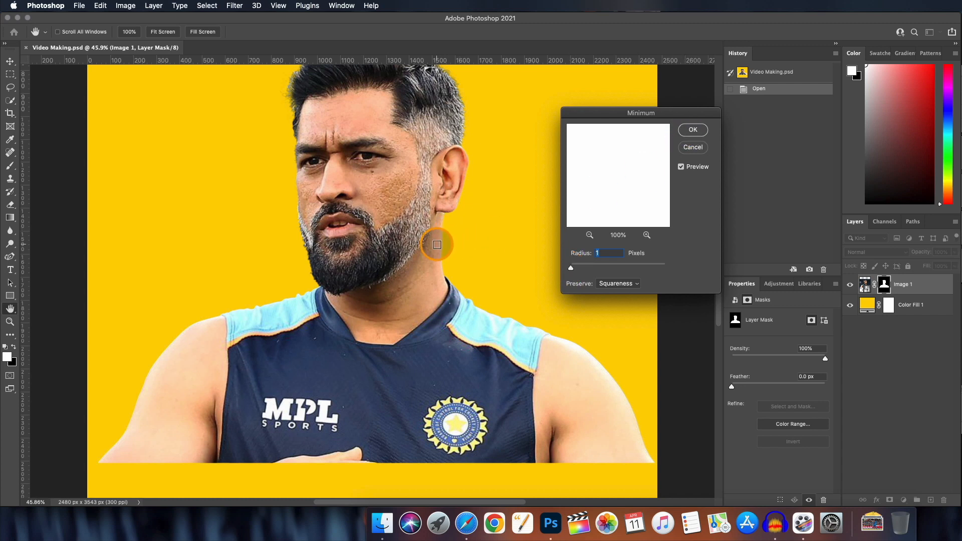
pyautogui.click(703, 133)
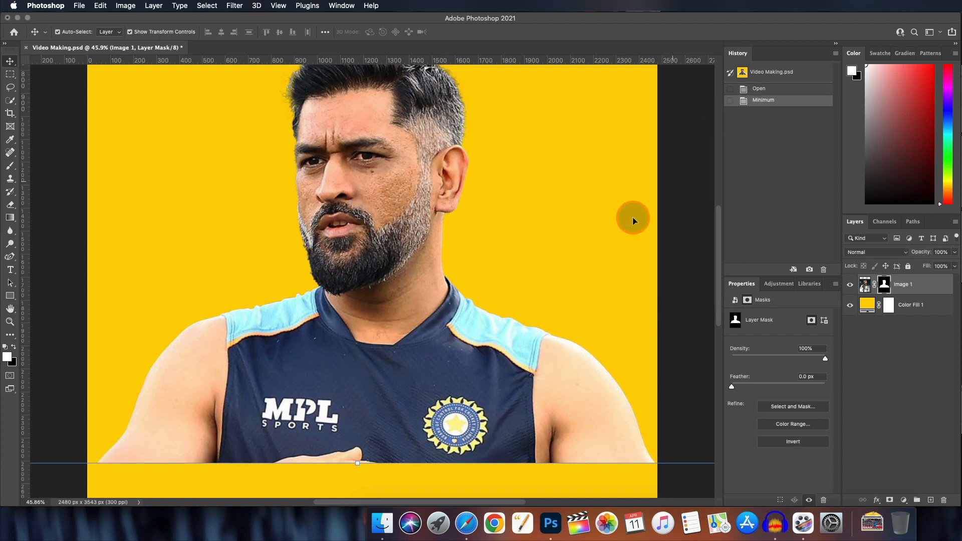
# Duplicate the Image 1 layer and convert the copy to a smart object
pyautogui.press('super+minus')
pyautogui.press('v')
pyautogui.click(955, 299)
pyautogui.click(924, 285)
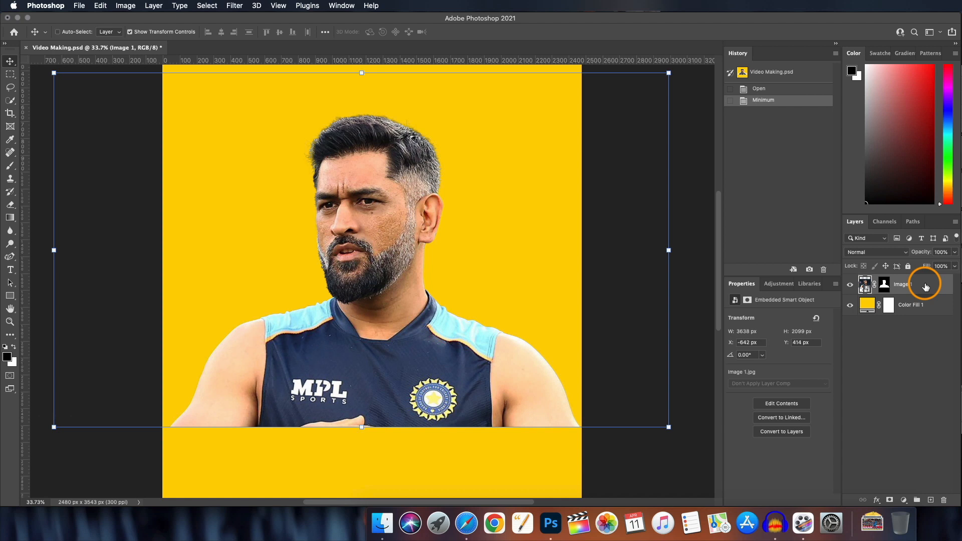
pyautogui.press('super+j')
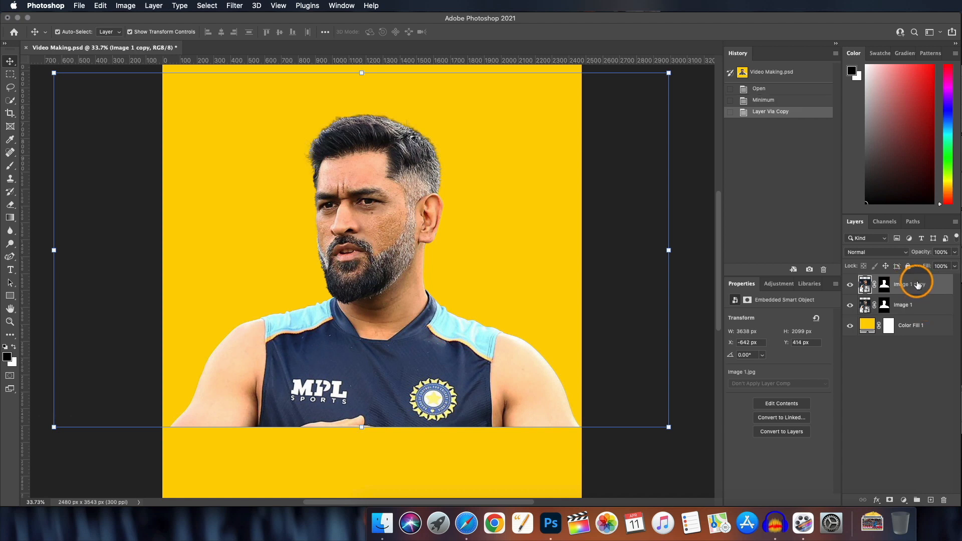
pyautogui.rightClick(934, 285)
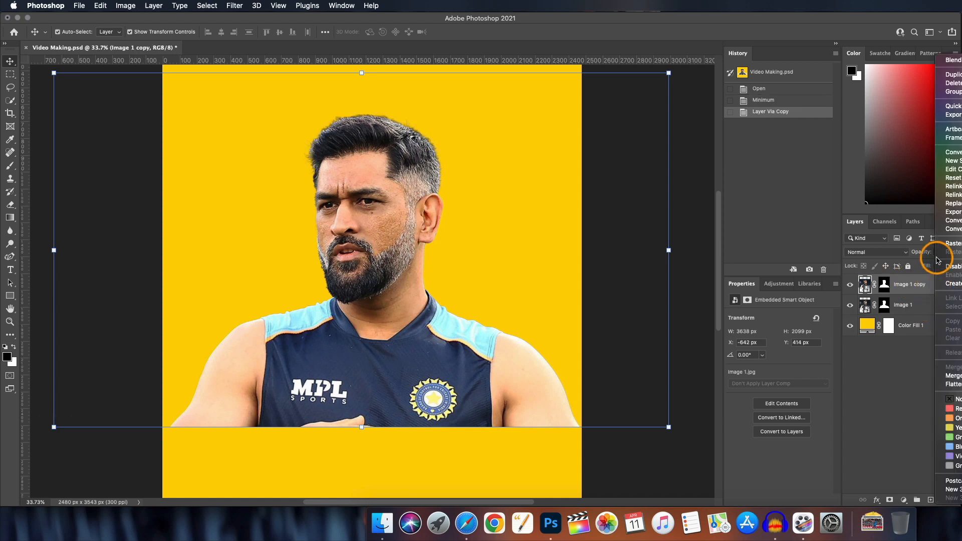
pyautogui.click(948, 152)
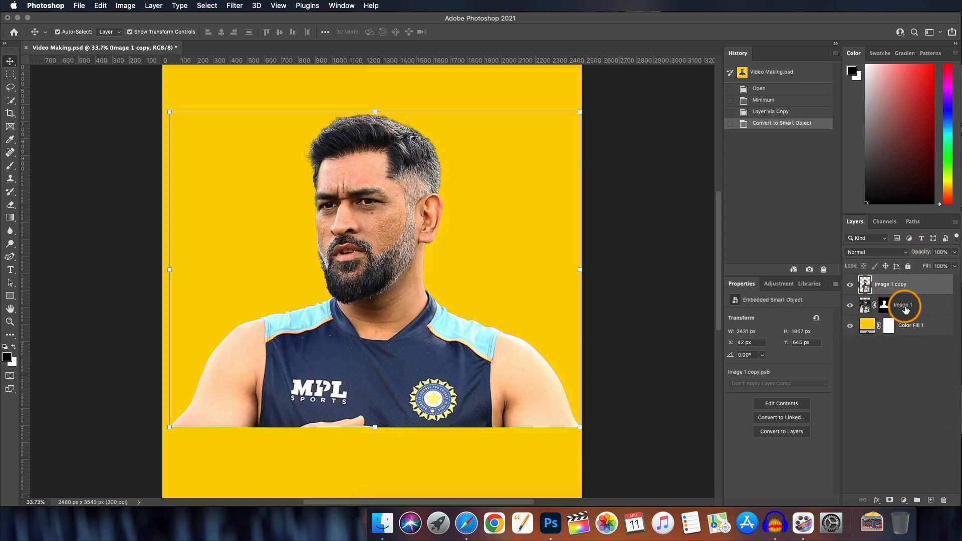
# Hide the original Image 1 layer beneath its copy
pyautogui.click(850, 306)
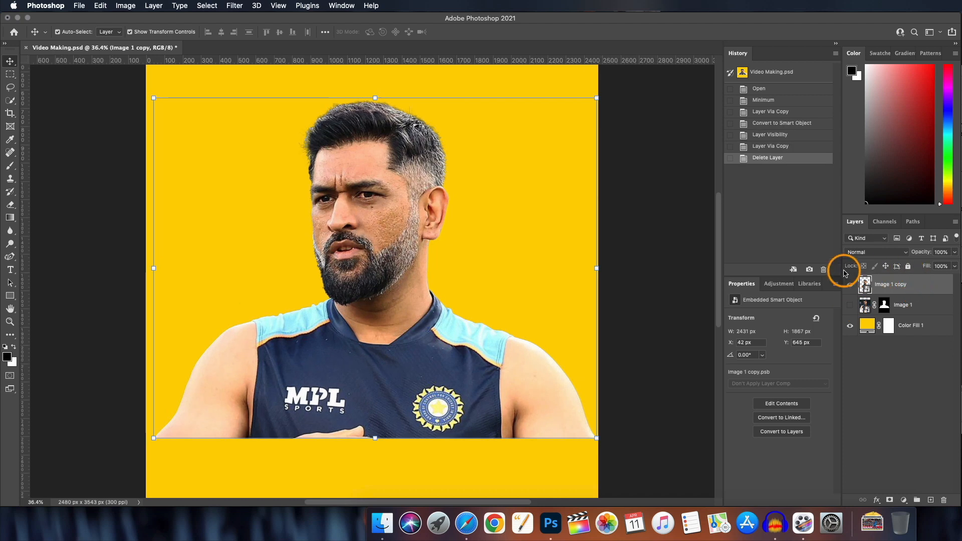
pyautogui.scroll(-3, 459, 284)
pyautogui.scroll(3, 459, 284)
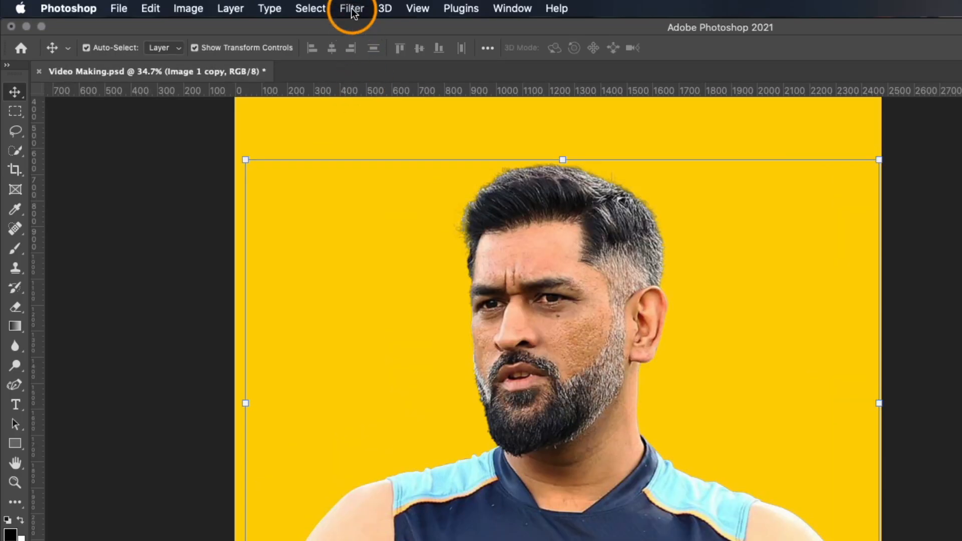
# Open the Filter Gallery for the Image 1 copy layer and choose the artistic Cutout filter, with the preview at 50%
pyautogui.click(350, 8)
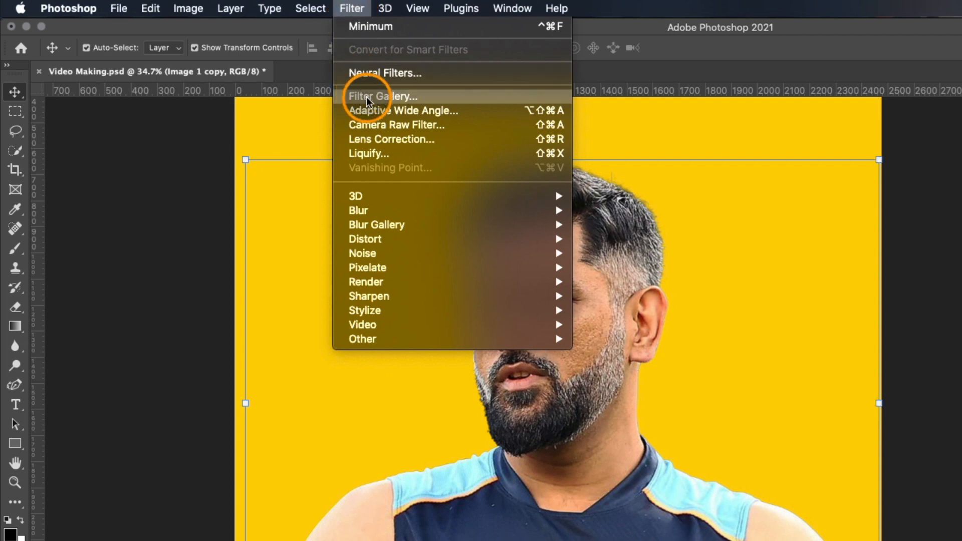
pyautogui.click(391, 98)
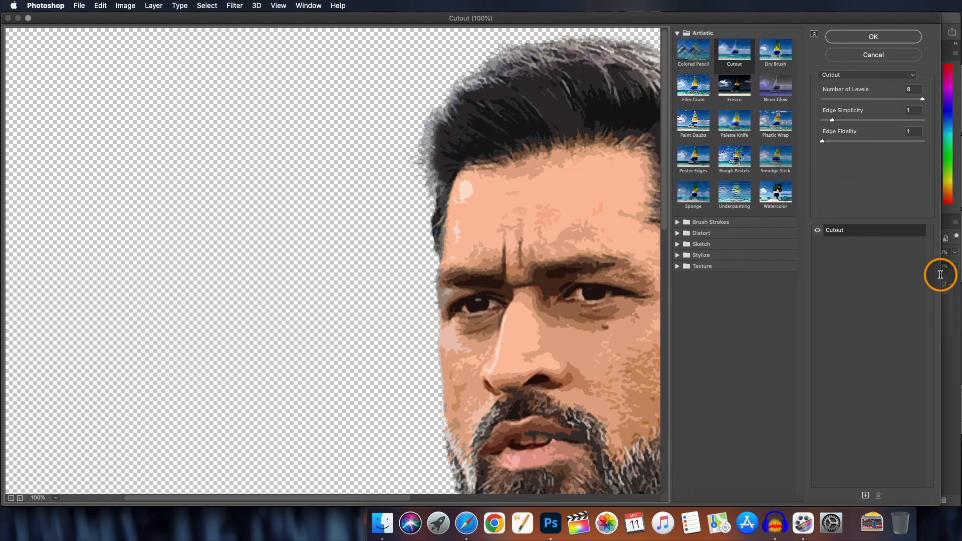
pyautogui.click(11, 498)
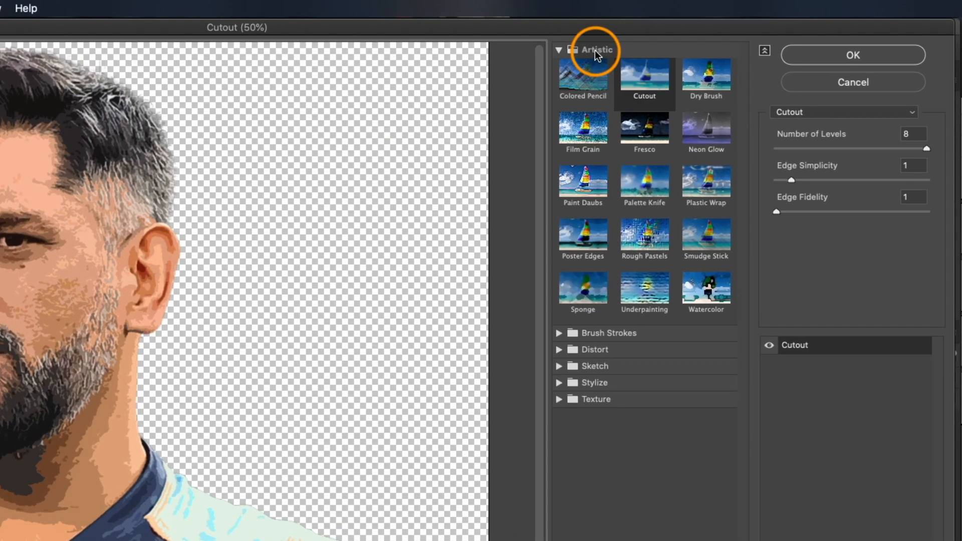
pyautogui.click(644, 83)
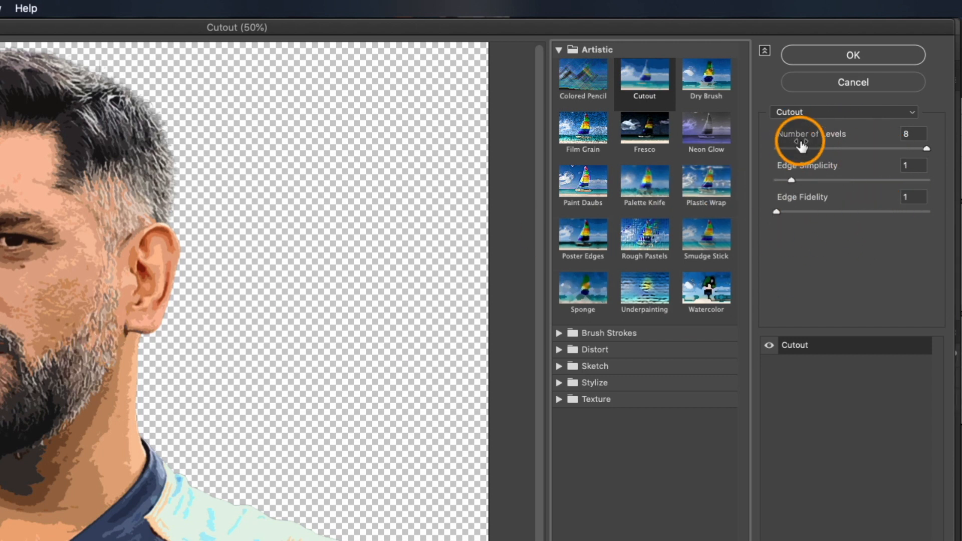
# Try the Cutout filter's Number of Levels at 6 and 2, and settle on 7
pyautogui.click(926, 151)
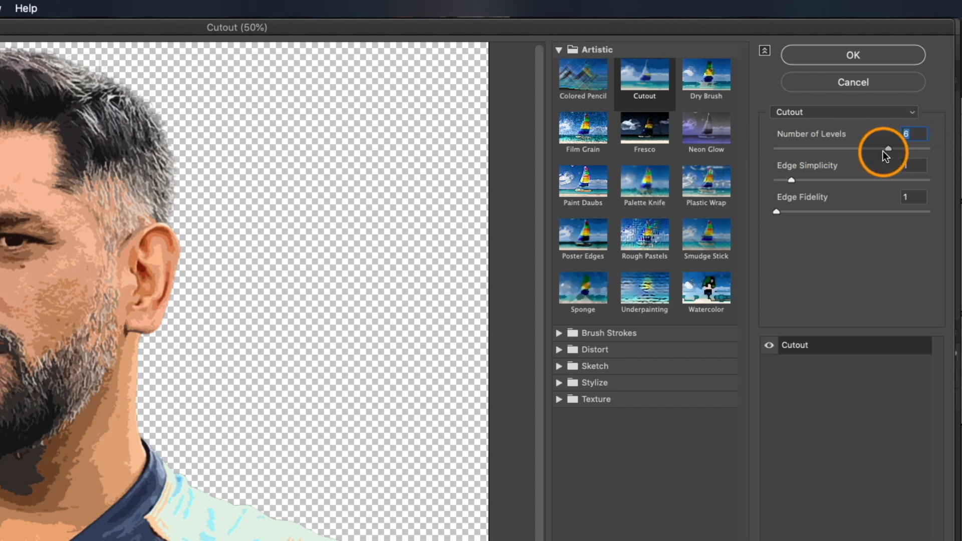
pyautogui.moveTo(885, 156); pyautogui.dragTo(798, 148)
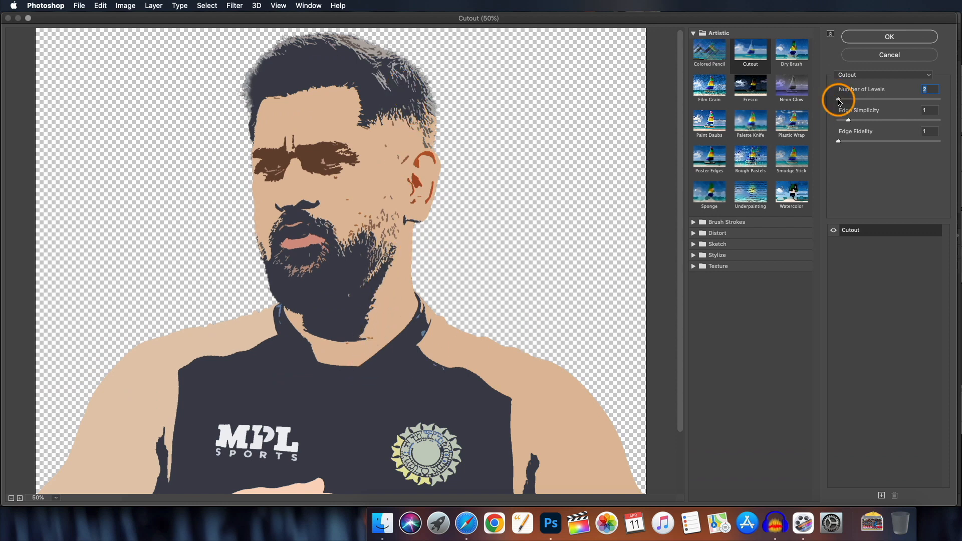
pyautogui.moveTo(838, 100); pyautogui.dragTo(917, 104)
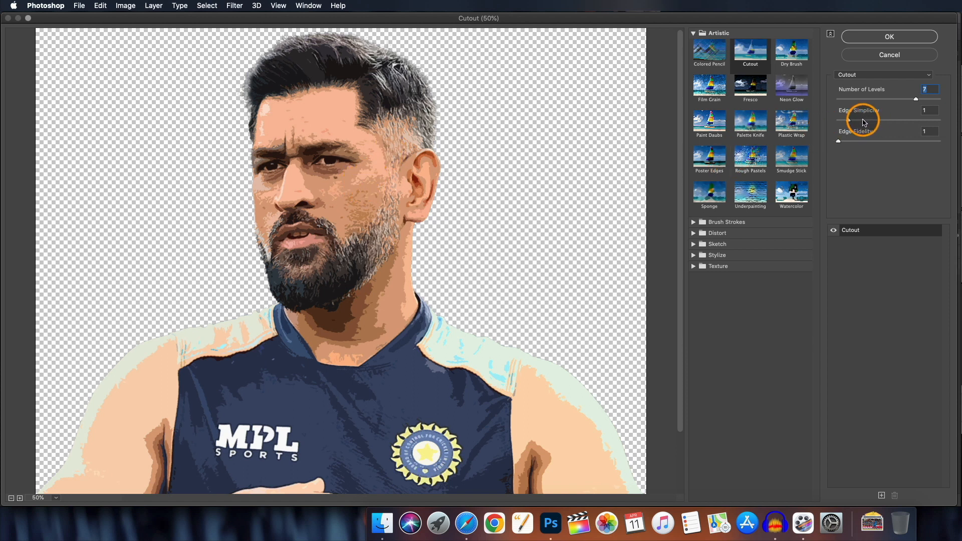
# Set the Cutout filter's Edge Simplicity to 6 and Edge Fidelity to 1, trying a fidelity of 2 first
pyautogui.moveTo(855, 121); pyautogui.dragTo(889, 124)
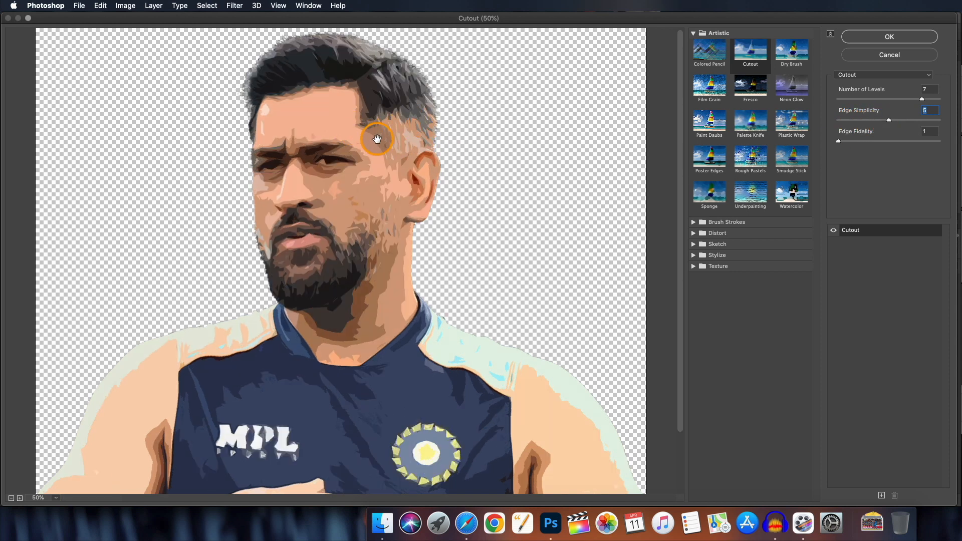
pyautogui.click(898, 122)
pyautogui.moveTo(837, 142); pyautogui.dragTo(868, 144)
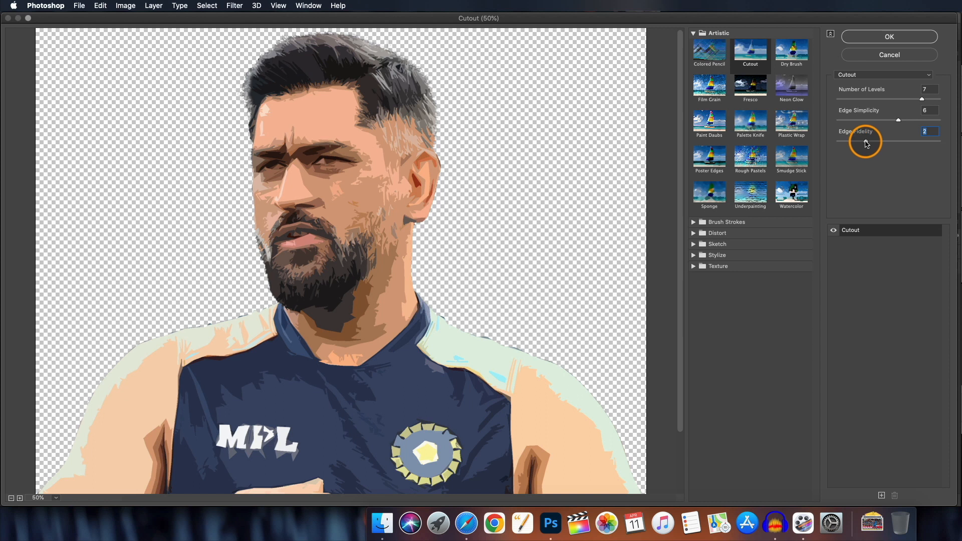
pyautogui.moveTo(866, 144); pyautogui.dragTo(855, 145)
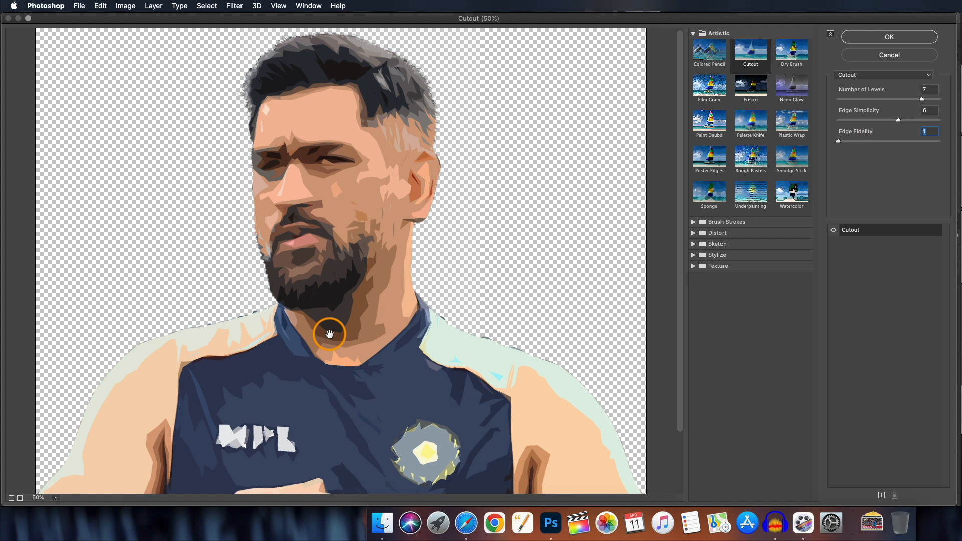
pyautogui.scroll(-3, 329, 334)
pyautogui.scroll(3, 329, 334)
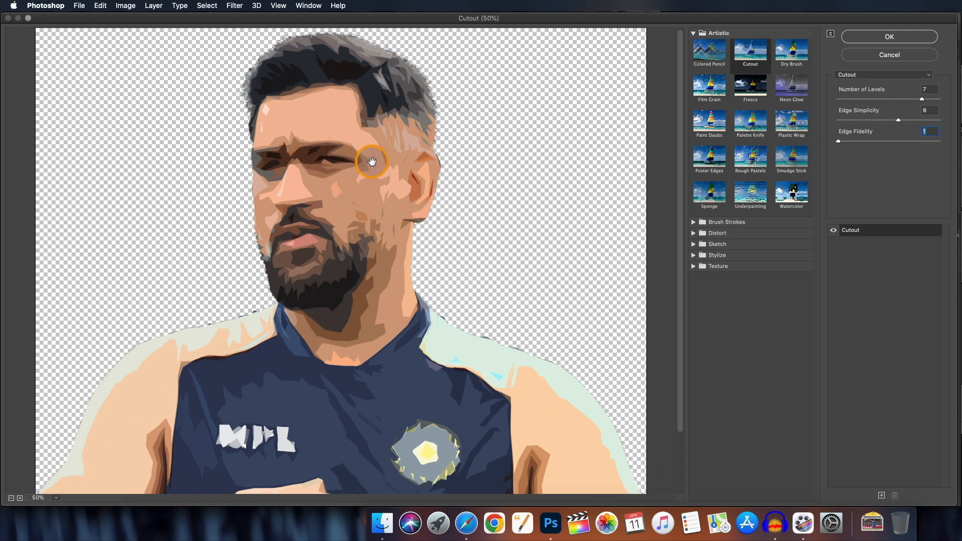
# Apply the Cutout filter with Edge Simplicity set to 8 and rename the layer Cutout 1
pyautogui.moveTo(899, 122)
pyautogui.mouseDown()
pyautogui.moveTo(884, 129)
pyautogui.moveTo(918, 123)
pyautogui.mouseUp()
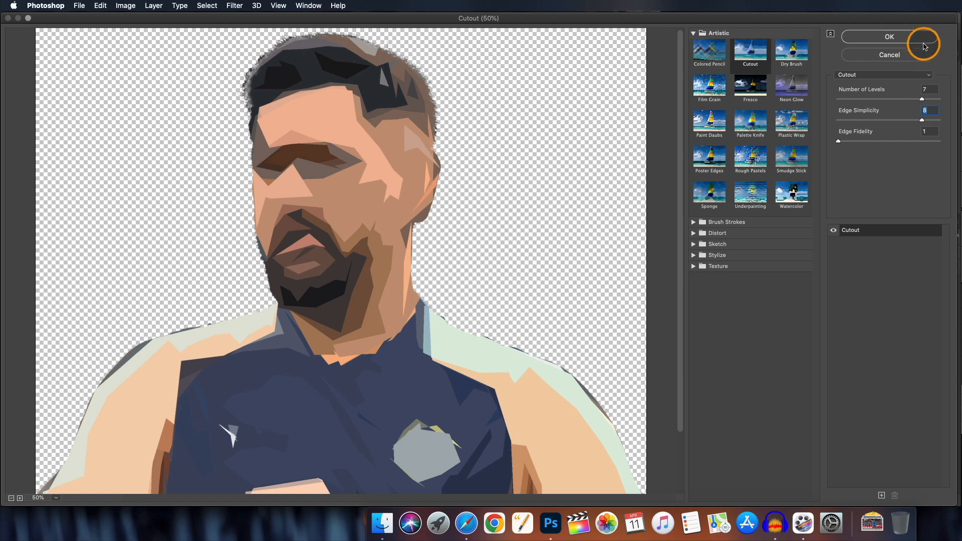
pyautogui.click(904, 41)
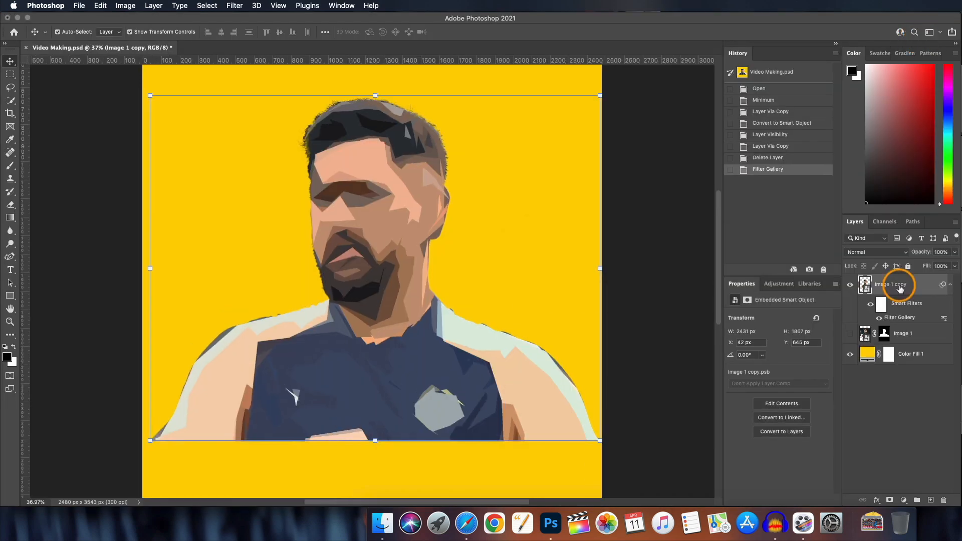
pyautogui.write('Cutout 1')
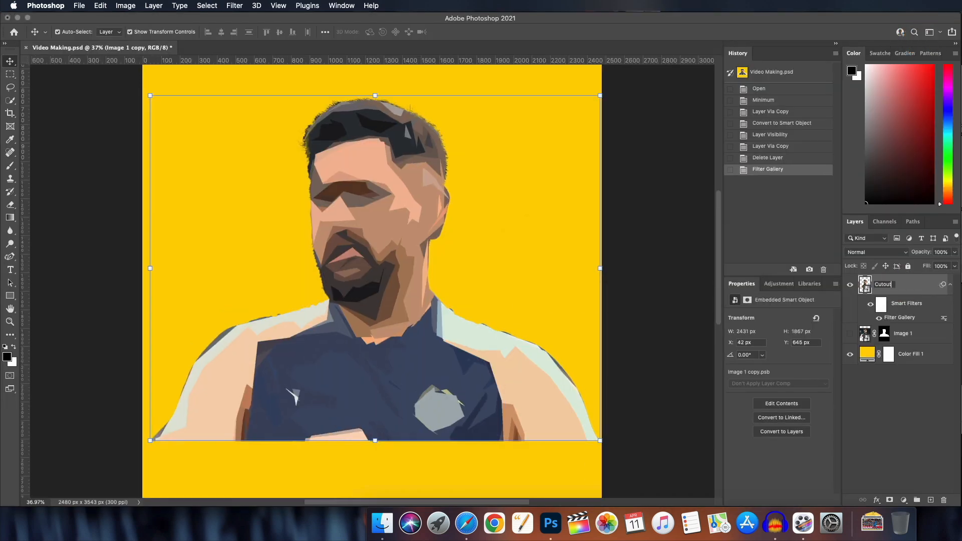
pyautogui.press('Return')
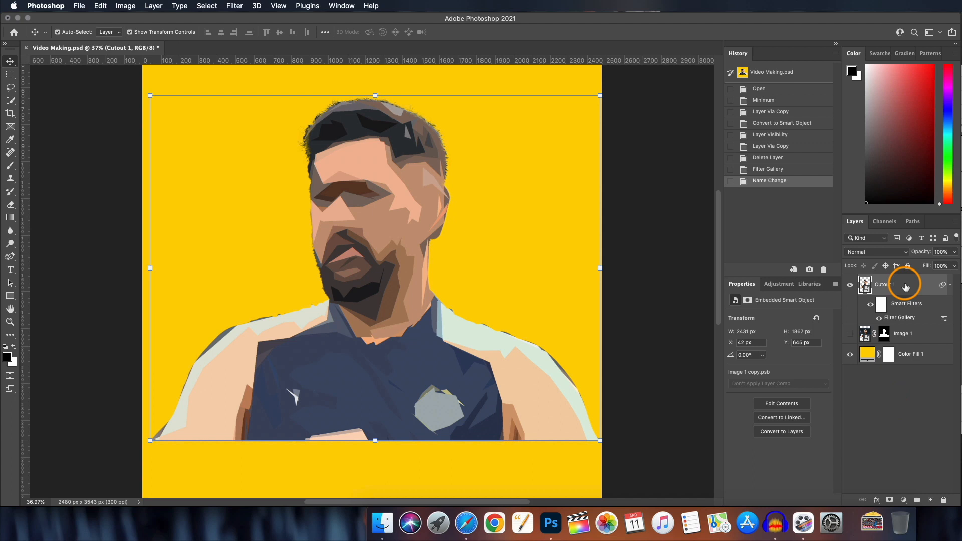
# Duplicate the Cutout 1 layer and rename the copy Cutout 2
pyautogui.press('super+j')
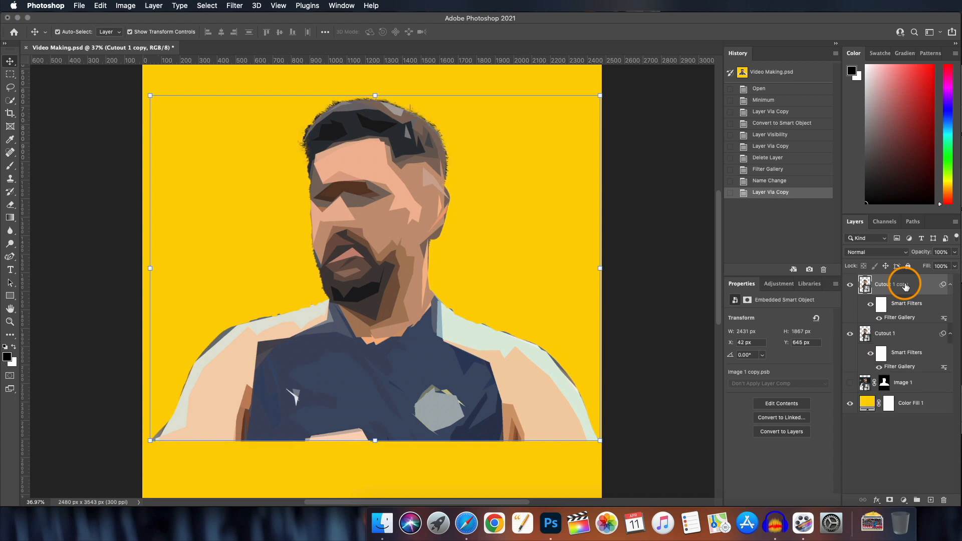
pyautogui.scroll(1, 905, 287)
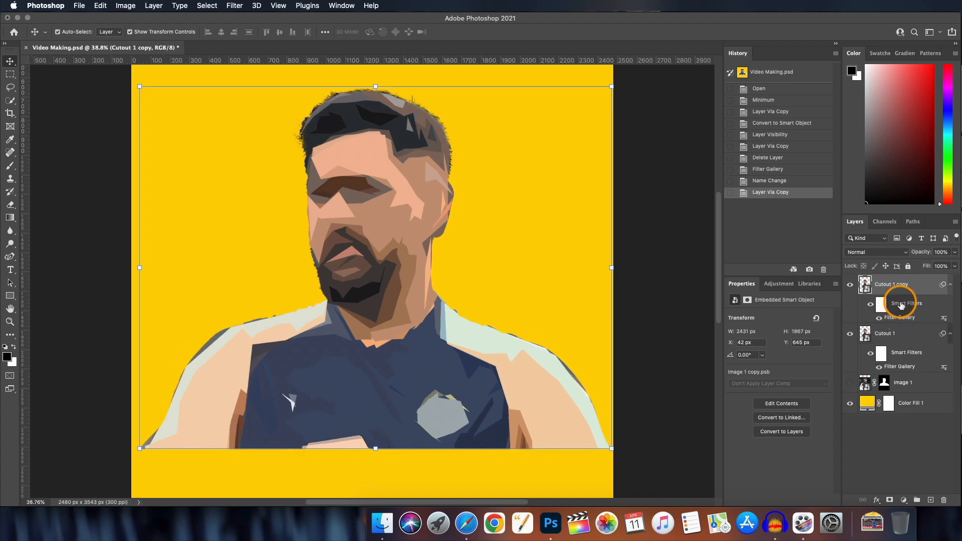
pyautogui.doubleClick(901, 286)
pyautogui.click(909, 285)
pyautogui.press('BackSpace')
pyautogui.press('BackSpace')
pyautogui.press('BackSpace')
pyautogui.press('BackSpace')
pyautogui.press('BackSpace')
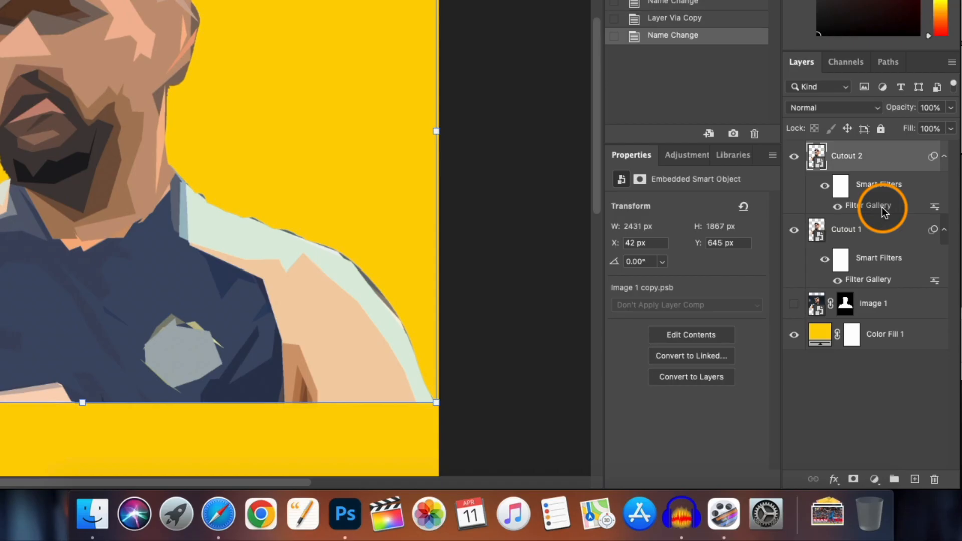
# Edit the Cutout 2 layer's Filter Gallery effect, setting Edge Simplicity to 6 and Edge Fidelity to 2, and apply it
pyautogui.doubleClick(899, 317)
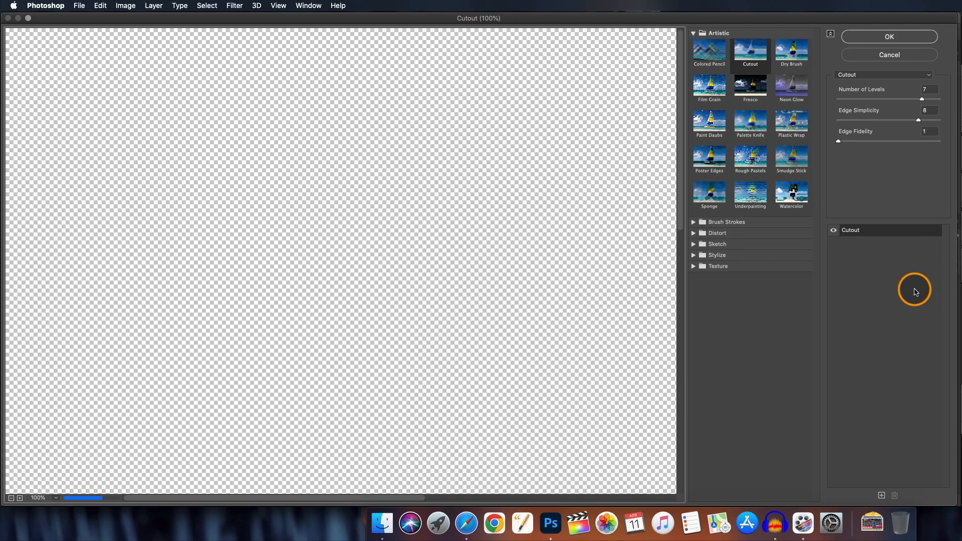
pyautogui.click(11, 497)
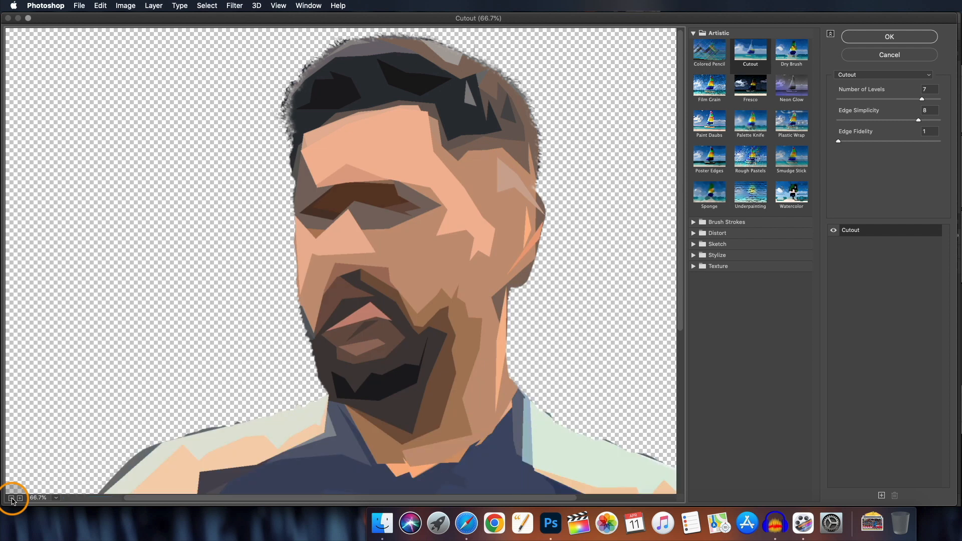
pyautogui.click(11, 498)
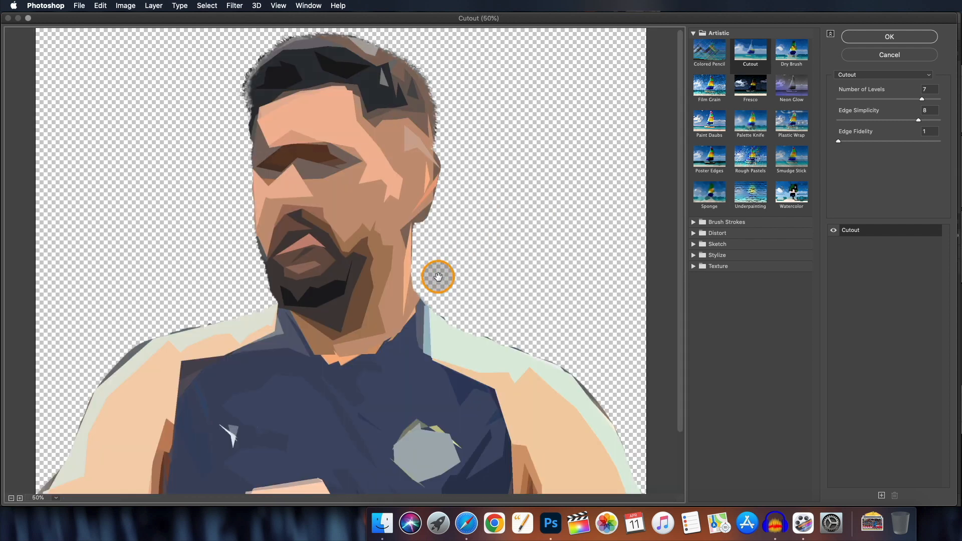
pyautogui.moveTo(918, 120); pyautogui.dragTo(903, 122)
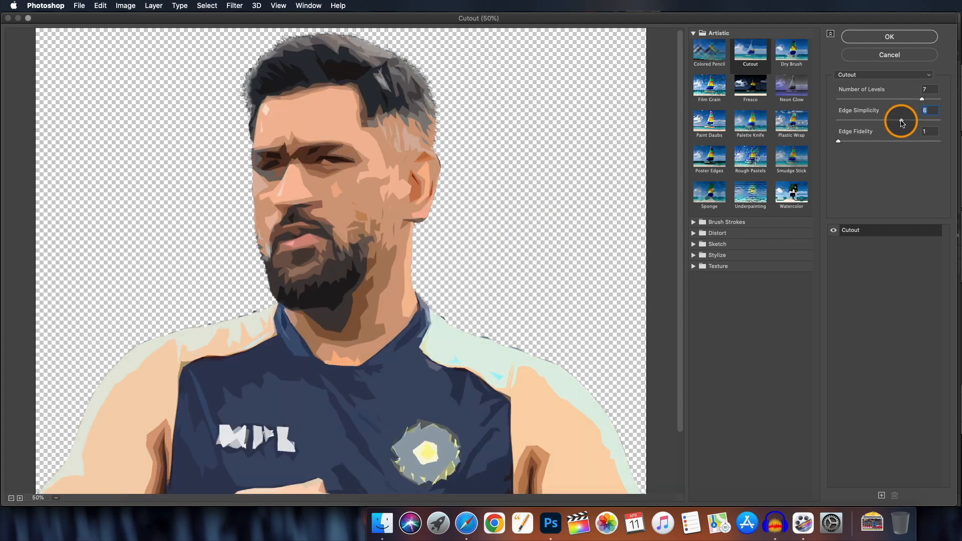
pyautogui.click(871, 142)
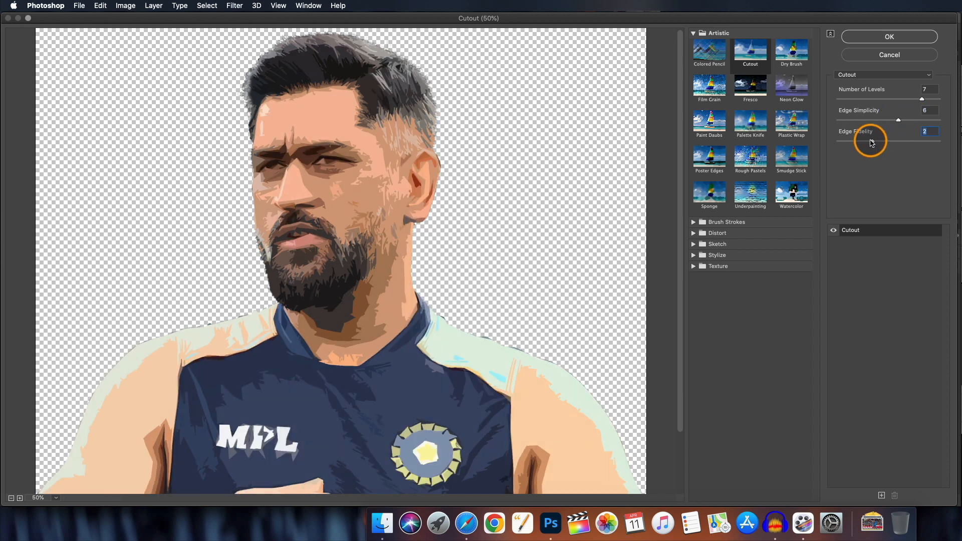
pyautogui.moveTo(871, 142); pyautogui.dragTo(910, 141)
pyautogui.moveTo(909, 121); pyautogui.dragTo(901, 121)
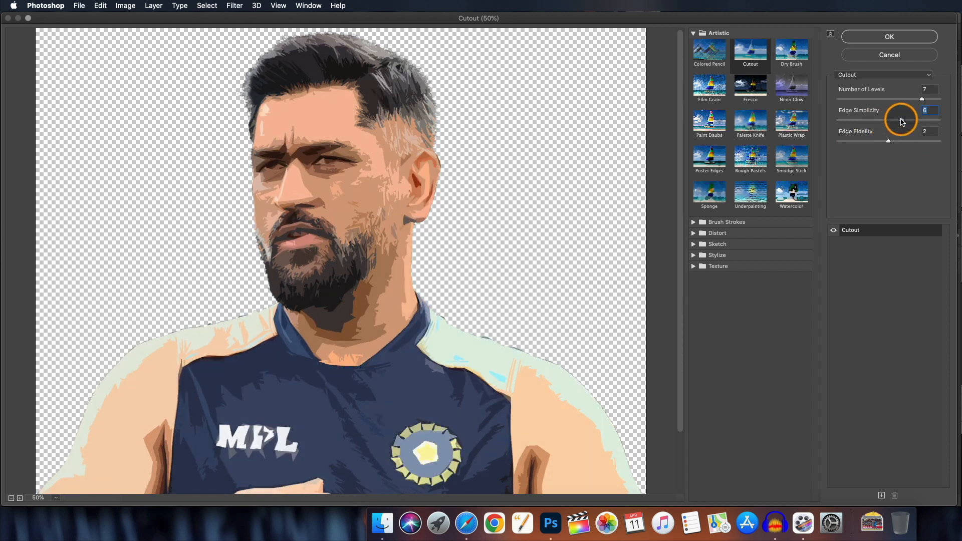
pyautogui.click(895, 36)
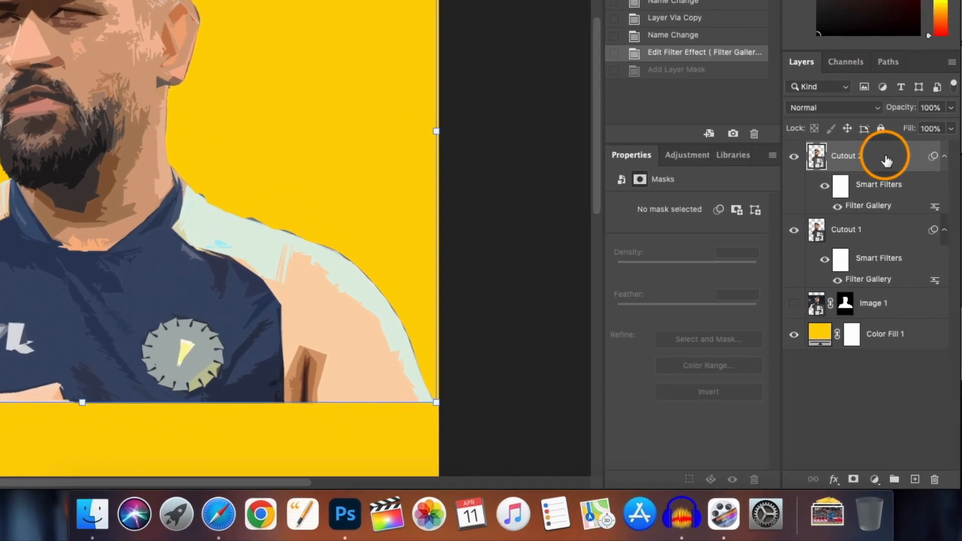
# Add a black layer mask to Cutout 2 and choose the Soft Round brush from General Brushes
pyautogui.keyDown('alt'); pyautogui.click(853, 480); pyautogui.keyUp('alt')
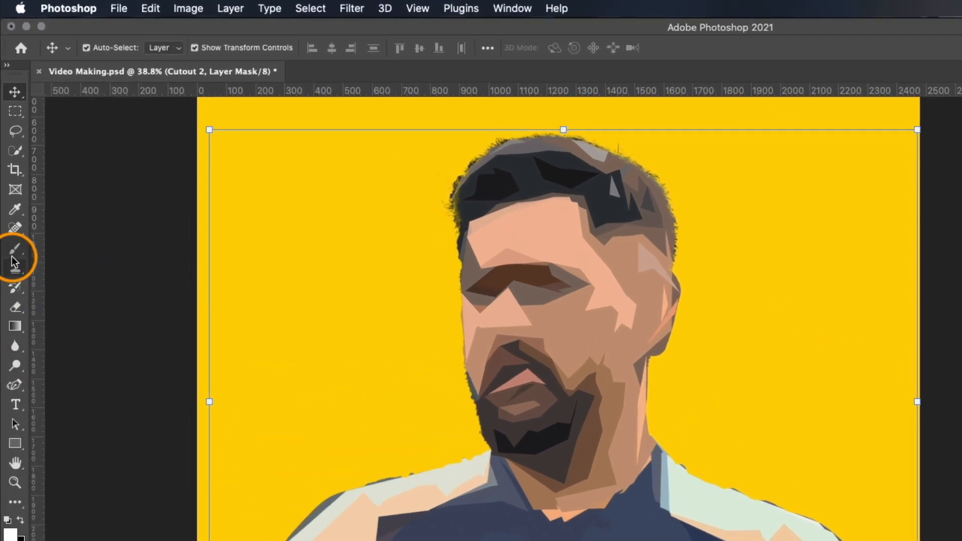
pyautogui.click(15, 249)
pyautogui.click(109, 47)
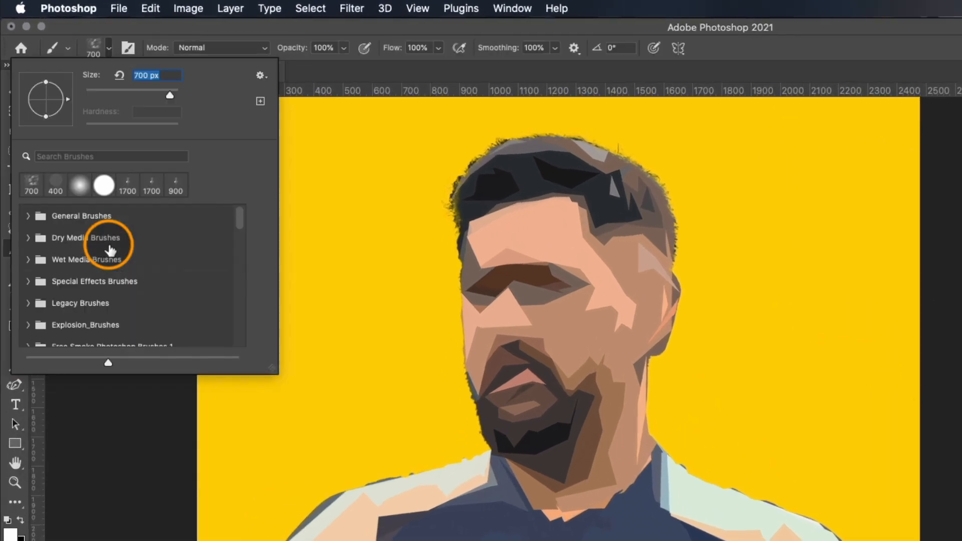
pyautogui.click(30, 217)
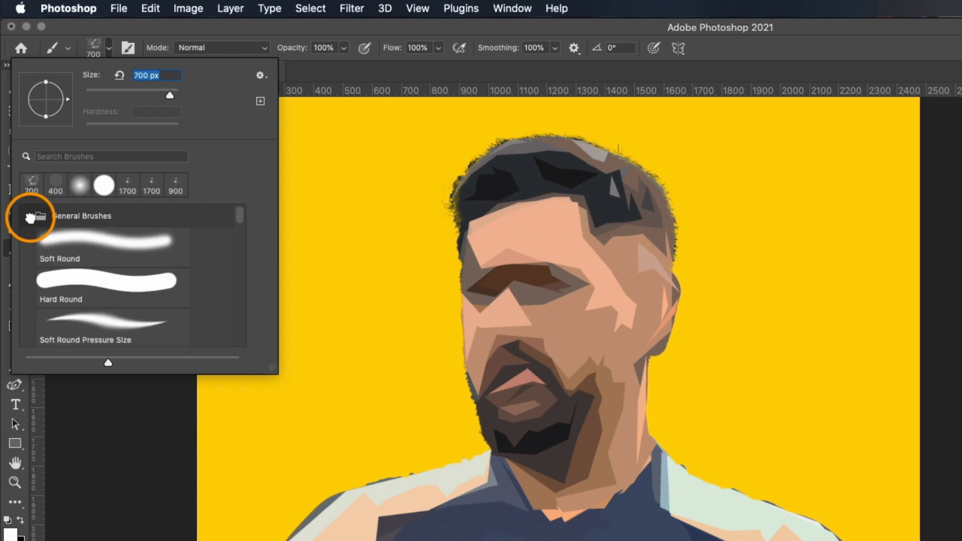
pyautogui.click(99, 243)
pyautogui.click(378, 271)
pyautogui.click(516, 354)
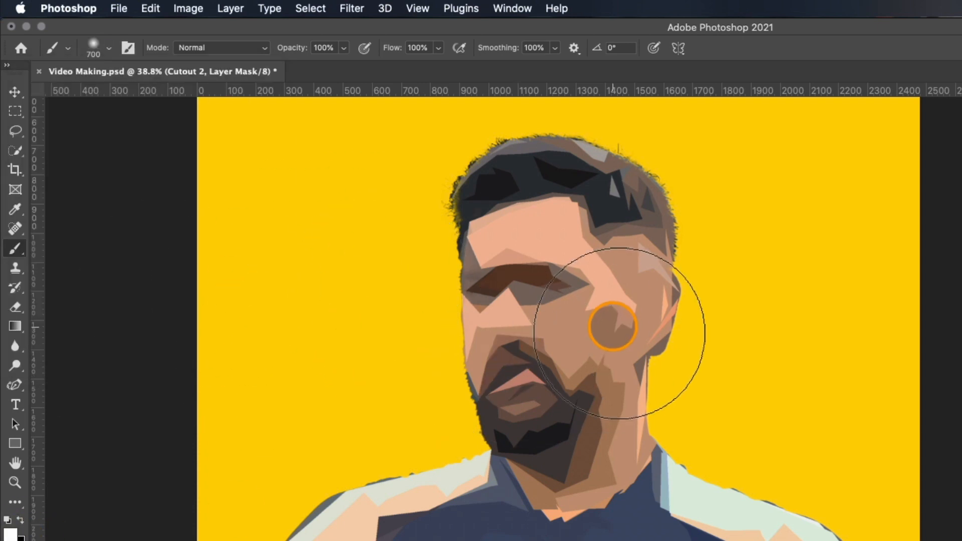
# Paint white on the Cutout 2 mask with a 175 px brush to reveal detail in the brow, hair, ear and beard
pyautogui.press('[')
pyautogui.press('[')
pyautogui.press('[')
pyautogui.press('[')
pyautogui.press('[')
pyautogui.press('[')
pyautogui.press('[')
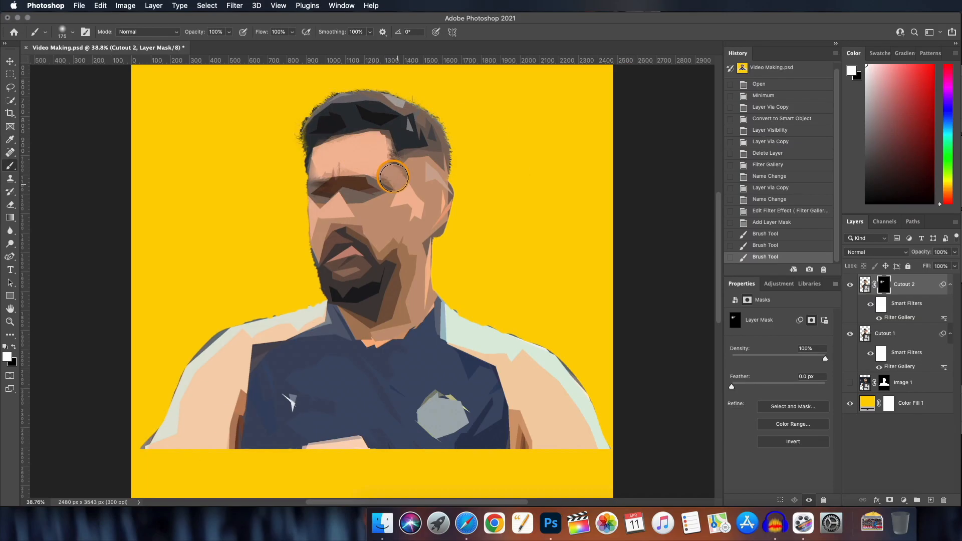
pyautogui.moveTo(393, 177)
pyautogui.mouseDown()
pyautogui.moveTo(414, 228)
pyautogui.moveTo(409, 218)
pyautogui.moveTo(382, 272)
pyautogui.moveTo(339, 300)
pyautogui.moveTo(322, 289)
pyautogui.moveTo(329, 284)
pyautogui.moveTo(310, 127)
pyautogui.moveTo(350, 119)
pyautogui.moveTo(366, 93)
pyautogui.moveTo(412, 151)
pyautogui.moveTo(437, 136)
pyautogui.moveTo(418, 201)
pyautogui.moveTo(449, 193)
pyautogui.mouseUp()
pyautogui.moveTo(450, 194); pyautogui.dragTo(435, 236)
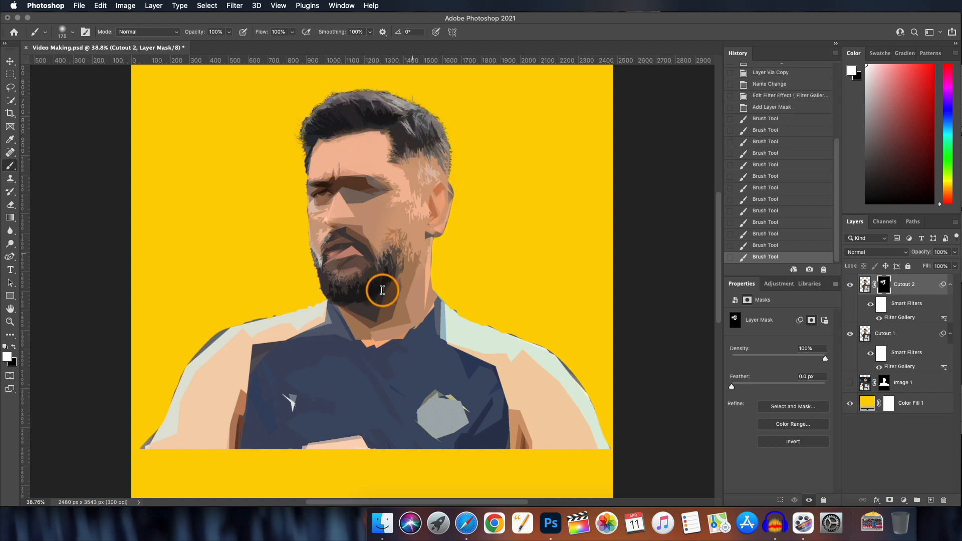
# Enlarge the brush to 400 px and paint white on the Cutout 2 mask over the remaining eye, nose and lower face
pyautogui.click(383, 290)
pyautogui.press(']')
pyautogui.press(']')
pyautogui.press(']')
pyautogui.moveTo(378, 211); pyautogui.dragTo(371, 173)
pyautogui.moveTo(372, 174)
pyautogui.mouseDown()
pyautogui.moveTo(377, 234)
pyautogui.moveTo(391, 159)
pyautogui.moveTo(346, 155)
pyautogui.moveTo(462, 137)
pyautogui.moveTo(450, 171)
pyautogui.moveTo(361, 263)
pyautogui.moveTo(330, 241)
pyautogui.moveTo(310, 174)
pyautogui.moveTo(339, 120)
pyautogui.moveTo(414, 230)
pyautogui.moveTo(359, 276)
pyautogui.mouseUp()
pyautogui.scroll(-3, 359, 276)
pyautogui.scroll(6, 371, 251)
pyautogui.scroll(-3, 383, 171)
pyautogui.scroll(5, 370, 215)
pyautogui.press('v')
pyautogui.scroll(-2, 369, 215)
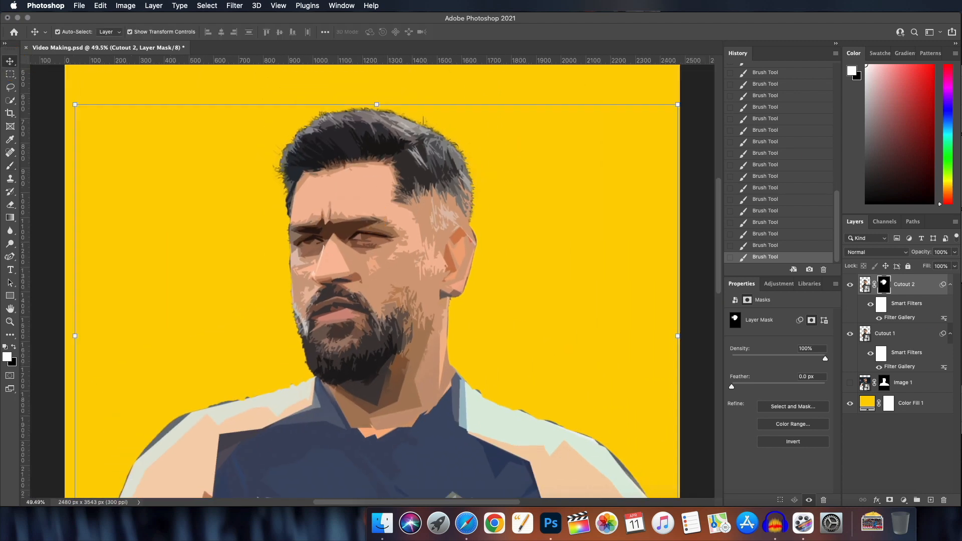
# Duplicate the Cutout 1 layer, move the copy above Cutout 2 and name it Cutout 3
pyautogui.click(905, 335)
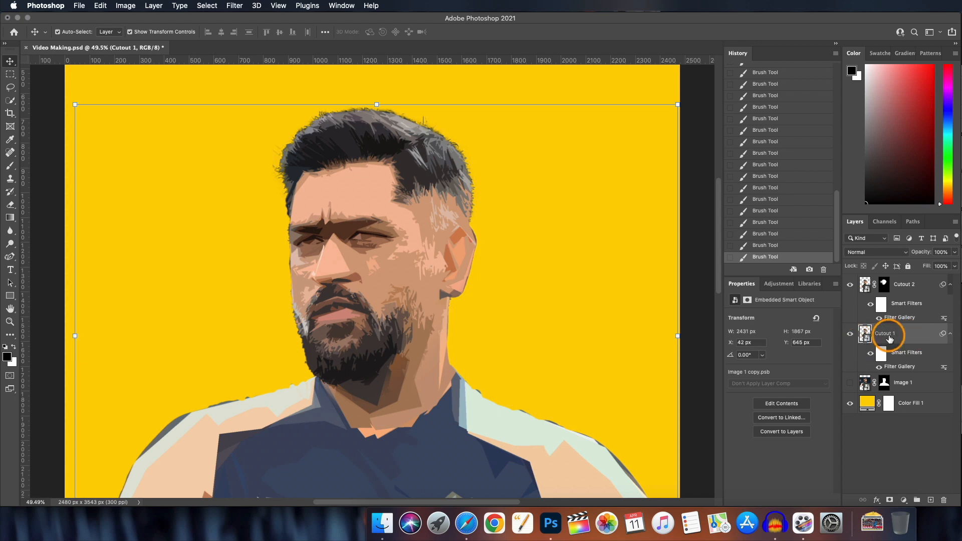
pyautogui.press('cmd+j')
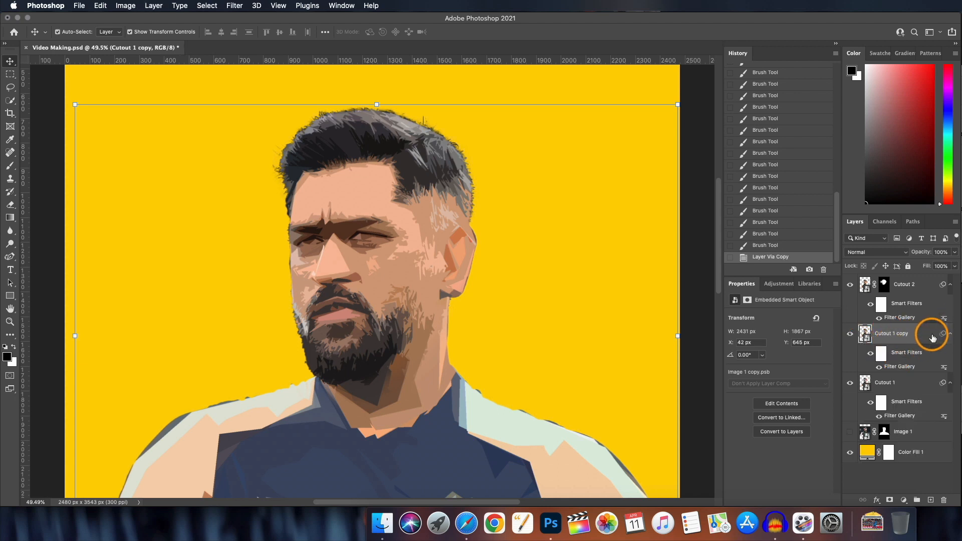
pyautogui.moveTo(927, 332); pyautogui.dragTo(910, 276)
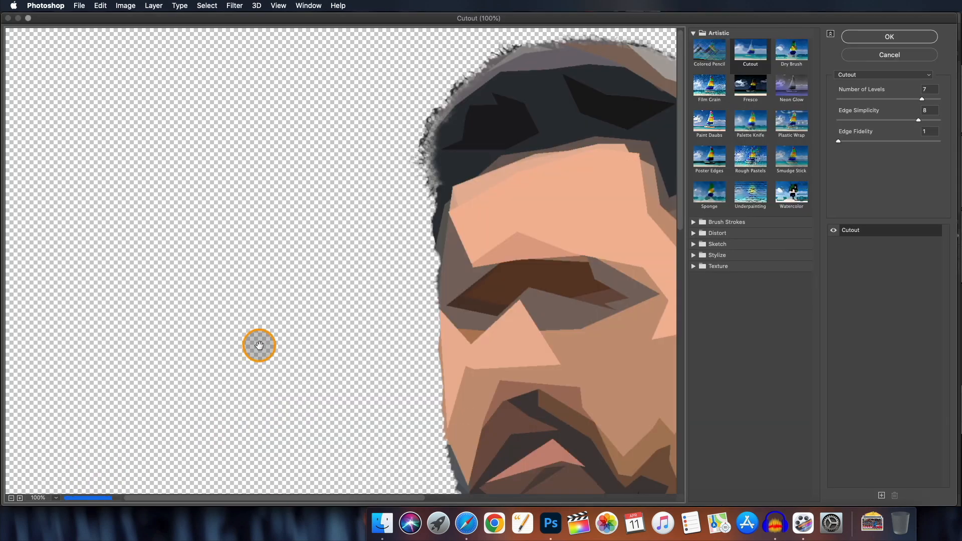
# Edit the Cutout 3 layer's filter effect, setting Edge Simplicity to 5 and Edge Fidelity to 3, and apply it
pyautogui.moveTo(419, 498); pyautogui.dragTo(328, 171)
pyautogui.click(11, 498)
pyautogui.moveTo(839, 141); pyautogui.dragTo(884, 121)
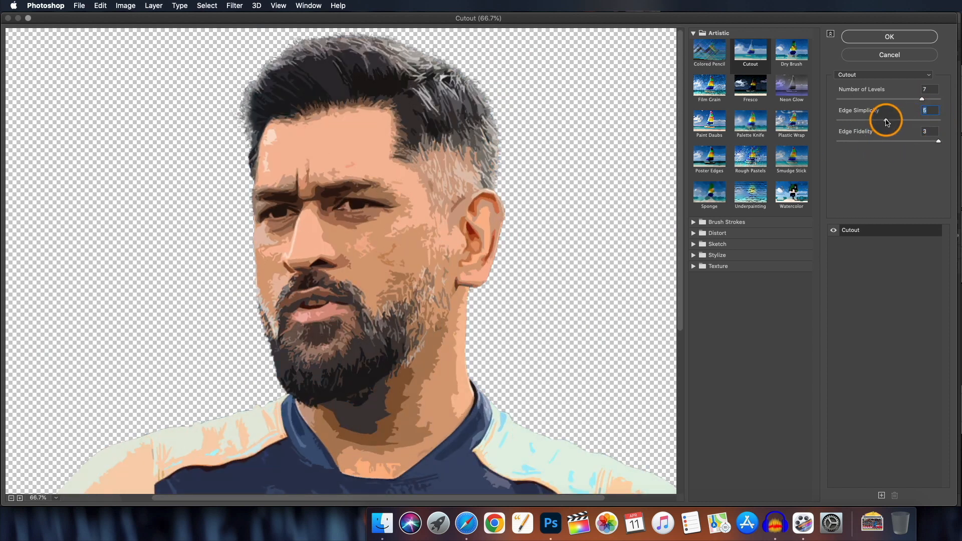
pyautogui.click(924, 40)
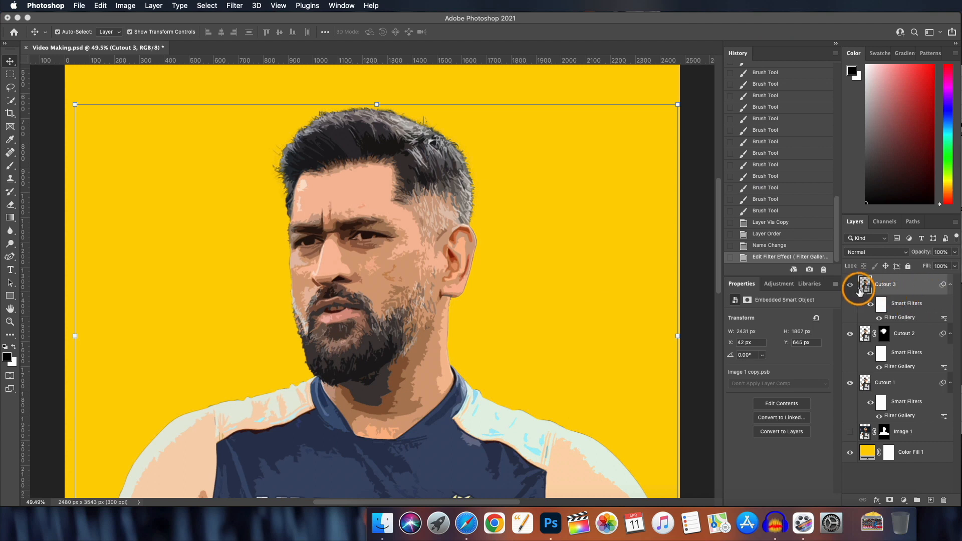
# Add a black layer mask to Cutout 3 and ready the Brush tool with white as the foreground colour
pyautogui.doubleClick(914, 287)
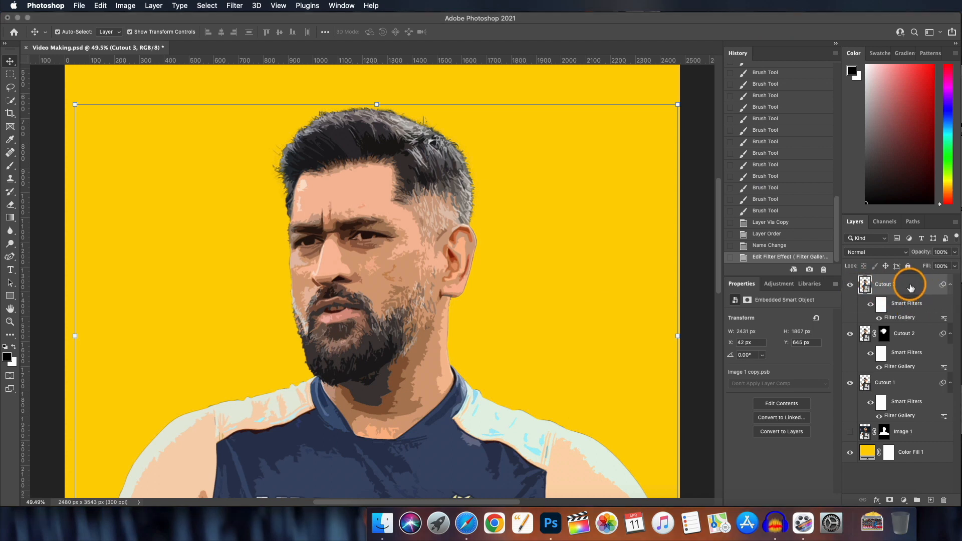
pyautogui.keyDown('alt'); pyautogui.click(890, 500); pyautogui.keyUp('alt')
pyautogui.click(10, 166)
pyautogui.press('x')
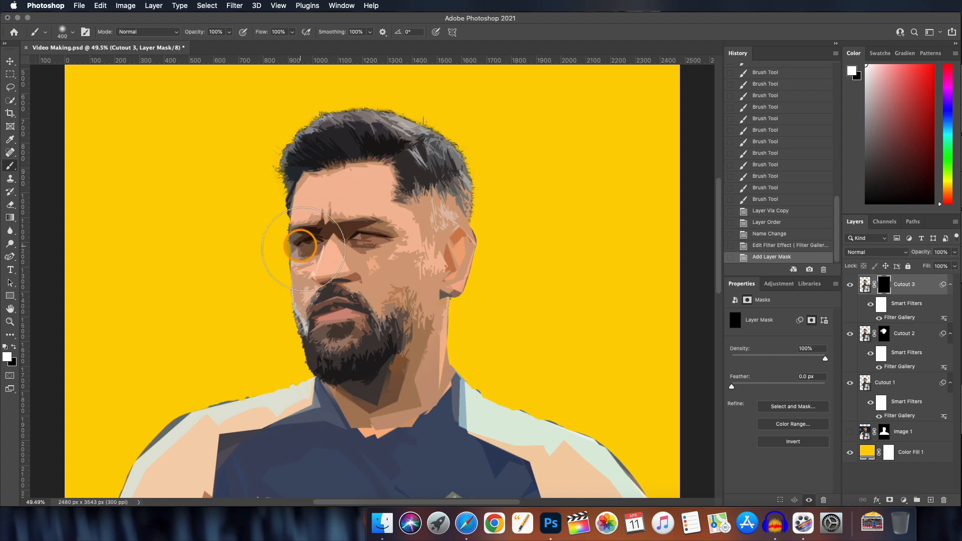
# Paint white on the Cutout 3 mask with a 125 px brush over both eyes, the ear and the beard edge
pyautogui.press('[')
pyautogui.press('[')
pyautogui.press('[')
pyautogui.moveTo(302, 245); pyautogui.dragTo(315, 239)
pyautogui.moveTo(357, 237); pyautogui.dragTo(381, 235)
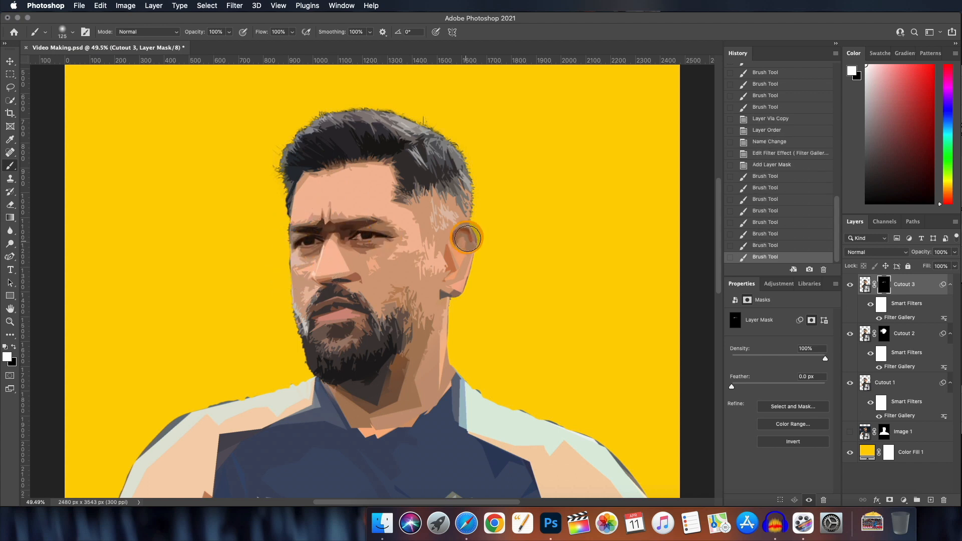
pyautogui.moveTo(466, 238); pyautogui.dragTo(448, 289)
pyautogui.moveTo(415, 291); pyautogui.dragTo(410, 301)
pyautogui.moveTo(461, 250); pyautogui.dragTo(460, 237)
# Reveal the finer nose and mouth detail on the Cutout 3 mask with white strokes, and leave the Brush tool
pyautogui.click(347, 277)
pyautogui.moveTo(347, 277); pyautogui.dragTo(320, 252)
pyautogui.moveTo(323, 325)
pyautogui.mouseDown()
pyautogui.moveTo(336, 331)
pyautogui.moveTo(343, 299)
pyautogui.moveTo(312, 325)
pyautogui.mouseUp()
pyautogui.scroll(3, 337, 281)
pyautogui.scroll(-3, 288, 356)
pyautogui.scroll(4, 294, 338)
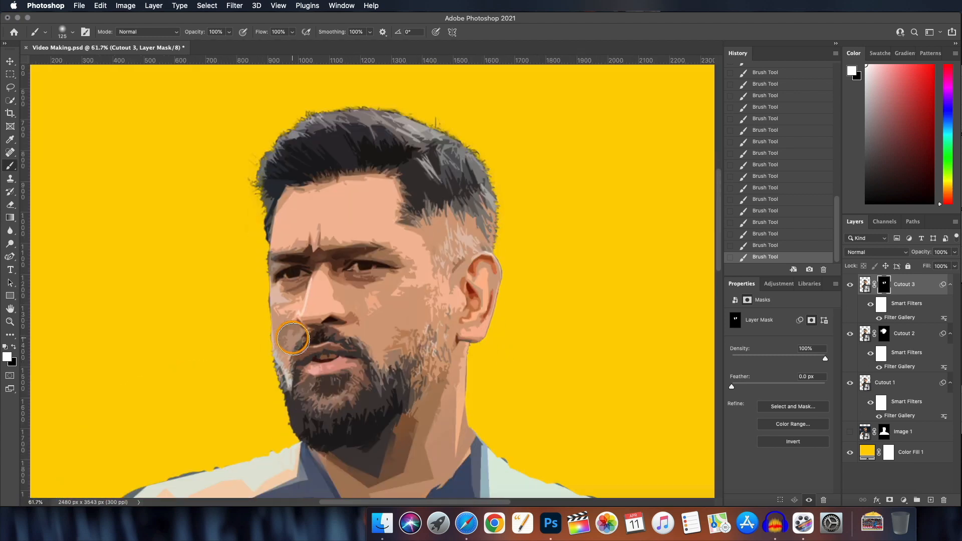
pyautogui.click(9, 65)
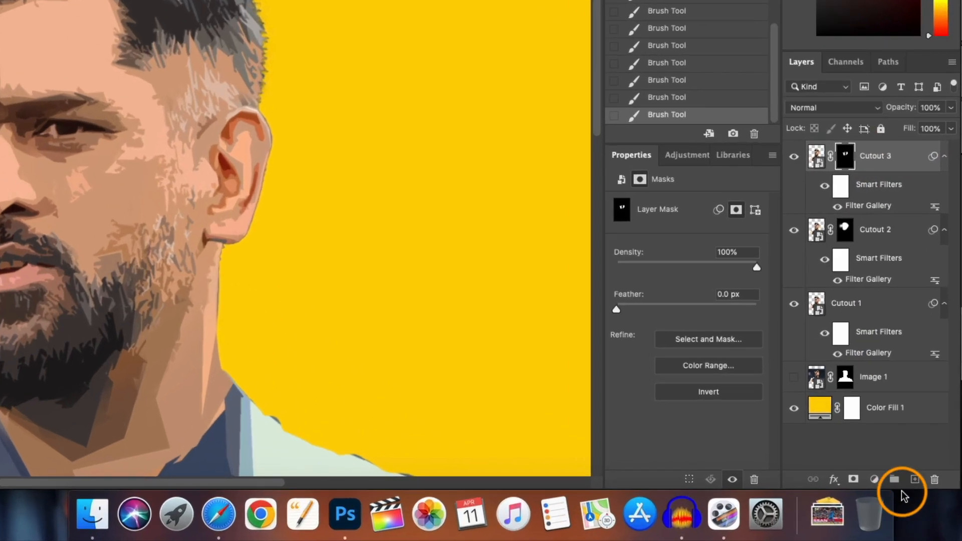
# Add a new layer named Paint Correction above Cutout 3 and select the Brush tool for working on the face
pyautogui.click(914, 480)
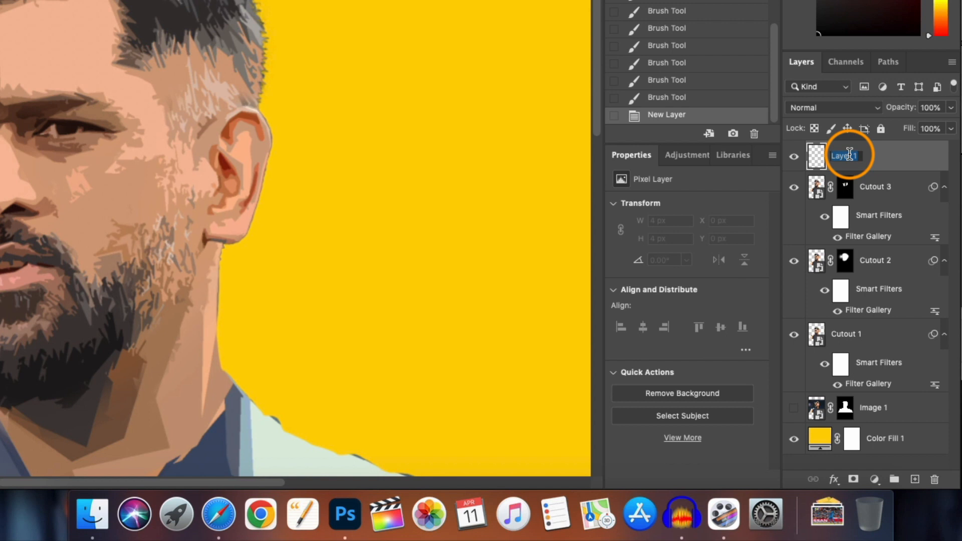
pyautogui.write('Paint Correction')
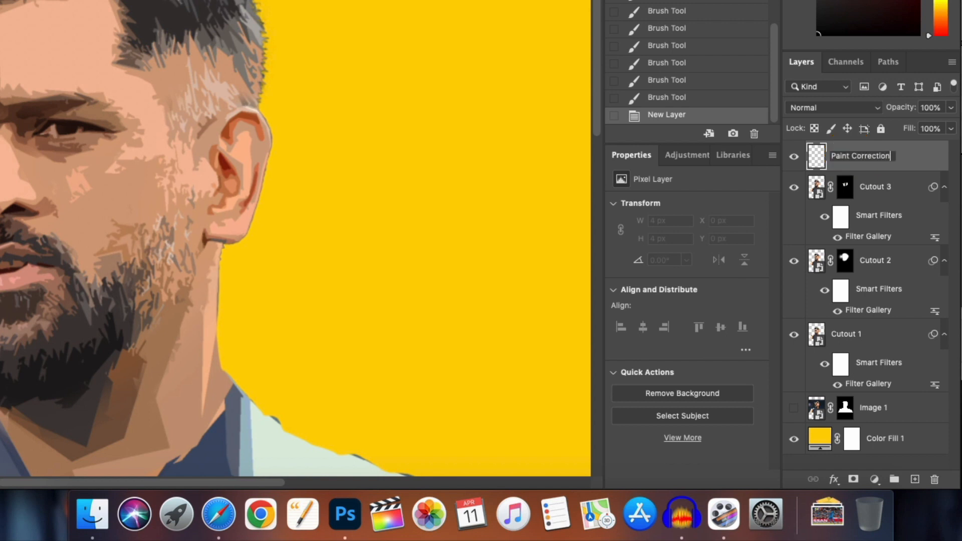
pyautogui.click(930, 151)
pyautogui.click(10, 165)
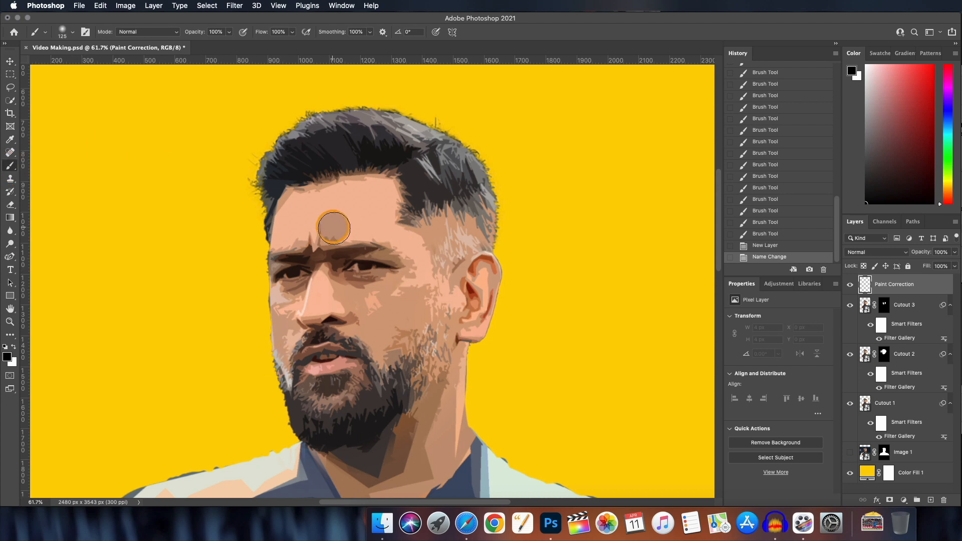
pyautogui.scroll(5, 334, 228)
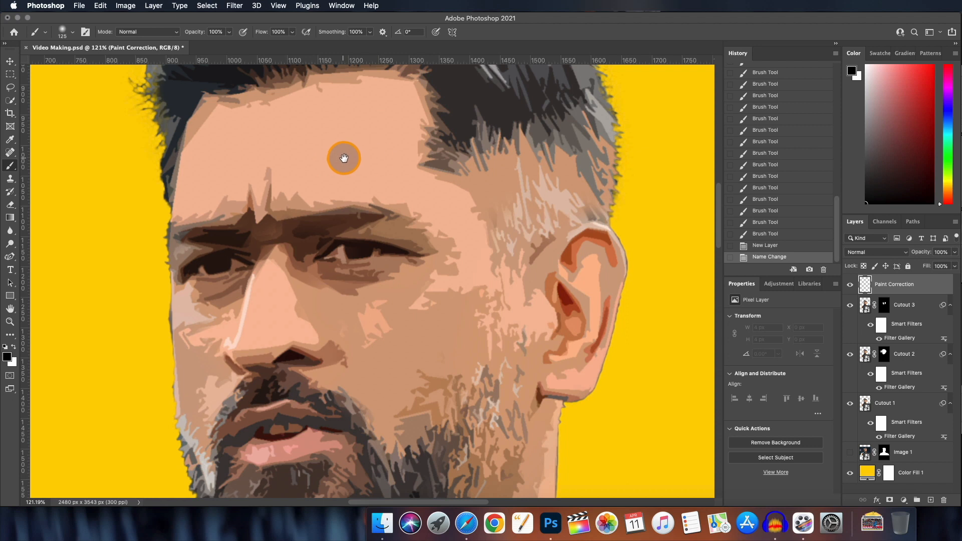
# Sample the darker skin tone at the forehead's hairline corner and paint over that corner with a soft 40 px brush
pyautogui.moveTo(343, 158); pyautogui.dragTo(464, 234)
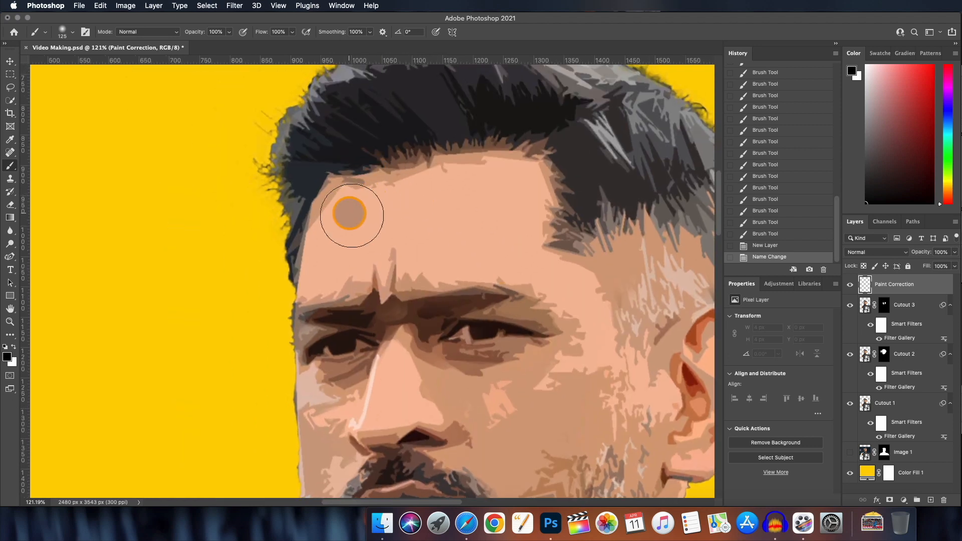
pyautogui.moveTo(350, 214)
pyautogui.mouseDown()
pyautogui.moveTo(358, 200)
pyautogui.moveTo(347, 189)
pyautogui.moveTo(365, 217)
pyautogui.moveTo(402, 205)
pyautogui.moveTo(364, 213)
pyautogui.moveTo(342, 199)
pyautogui.mouseUp()
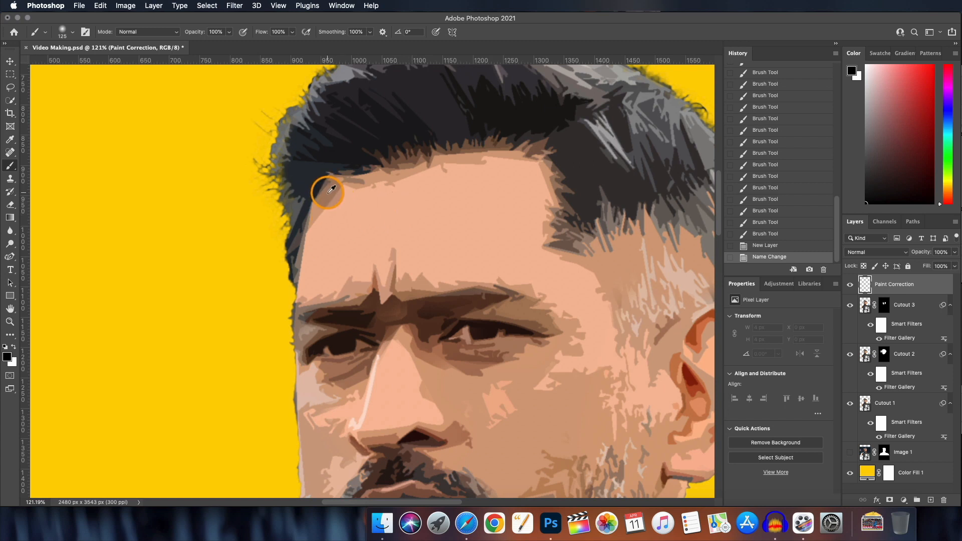
pyautogui.moveTo(331, 189); pyautogui.dragTo(330, 190)
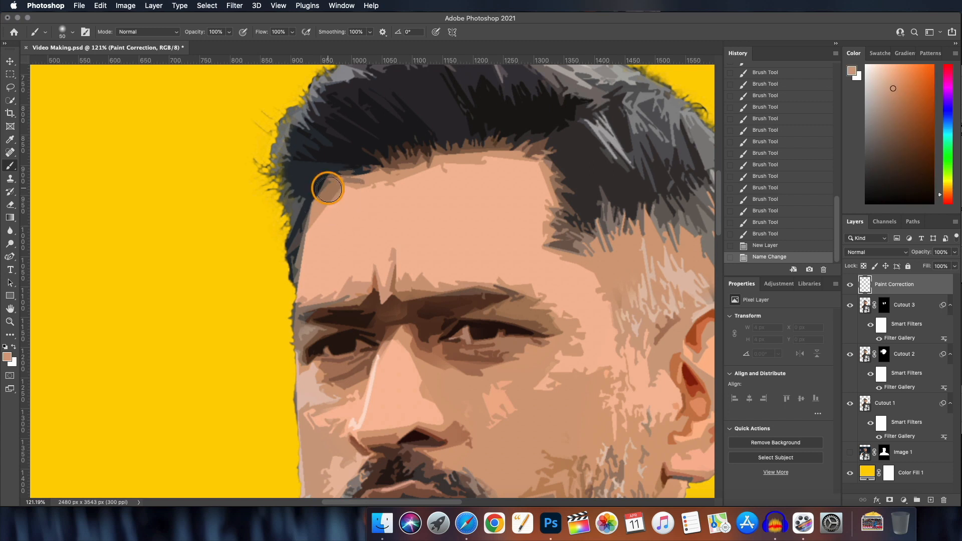
pyautogui.moveTo(326, 194); pyautogui.dragTo(348, 190)
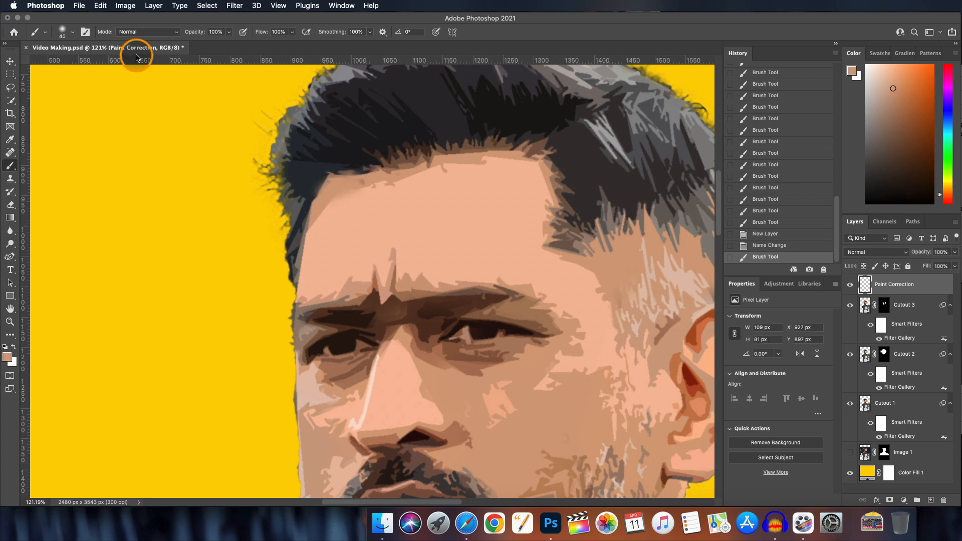
# Switch to the Hard Round brush and paint a smooth skin band along the forehead hairline, reducing the brush to 20 px
pyautogui.click(74, 34)
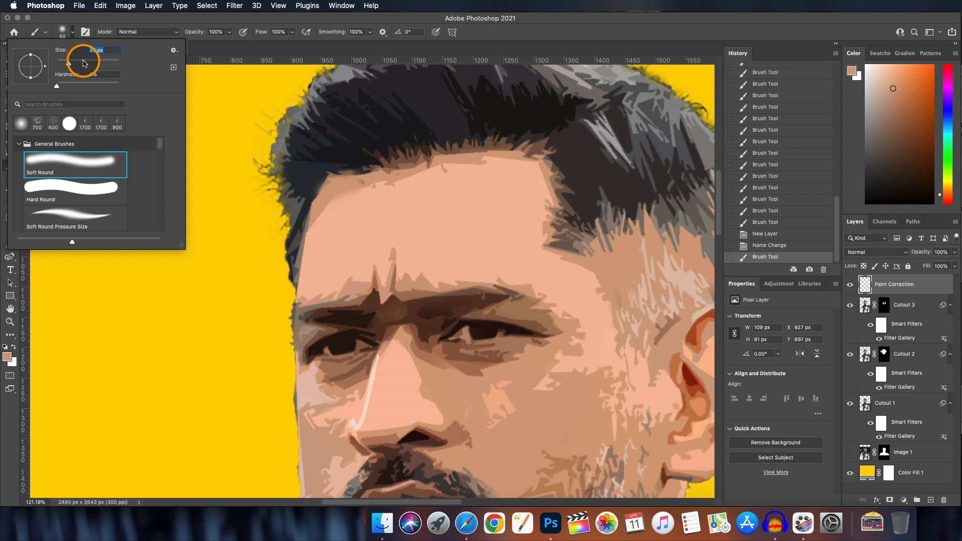
pyautogui.click(74, 189)
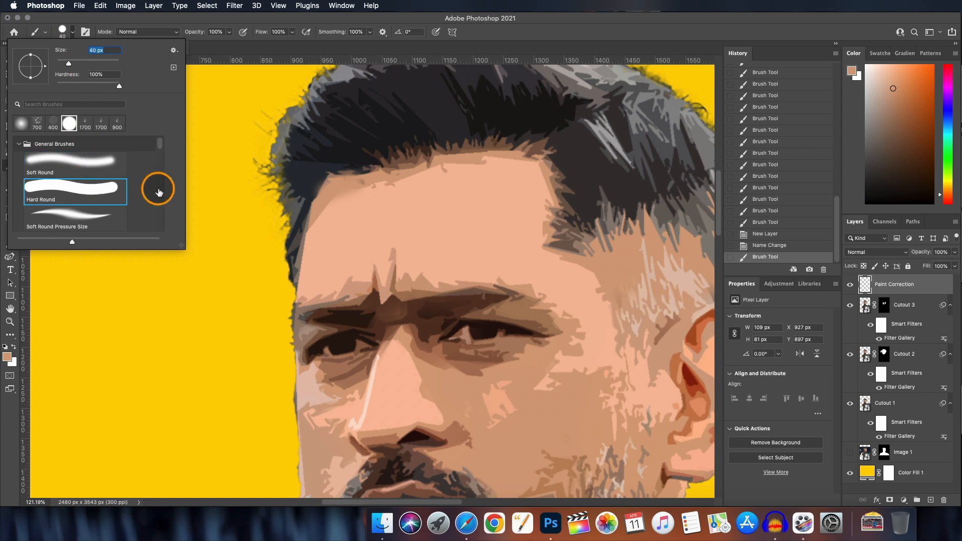
pyautogui.click(329, 189)
pyautogui.moveTo(329, 189)
pyautogui.mouseDown()
pyautogui.moveTo(384, 173)
pyautogui.moveTo(339, 188)
pyautogui.mouseUp()
pyautogui.press('[')
pyautogui.press('[')
pyautogui.moveTo(501, 158); pyautogui.dragTo(455, 172)
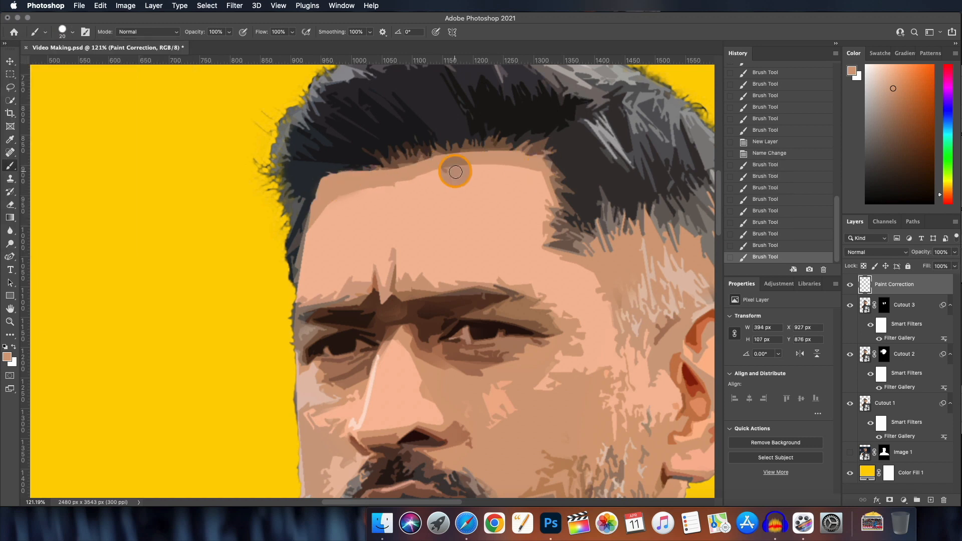
# Sample the lighter forehead tone and clean up the forehead's upper edge and the temple edge beside the sideburn
pyautogui.keyDown('alt'); pyautogui.click(431, 195); pyautogui.keyUp('alt')
pyautogui.scroll(1, 400, 190)
pyautogui.moveTo(380, 190)
pyautogui.mouseDown()
pyautogui.moveTo(358, 190)
pyautogui.moveTo(449, 168)
pyautogui.mouseUp()
pyautogui.scroll(-1, 501, 176)
pyautogui.moveTo(557, 187); pyautogui.dragTo(566, 199)
pyautogui.scroll(-1, 581, 221)
pyautogui.moveTo(602, 244); pyautogui.dragTo(630, 291)
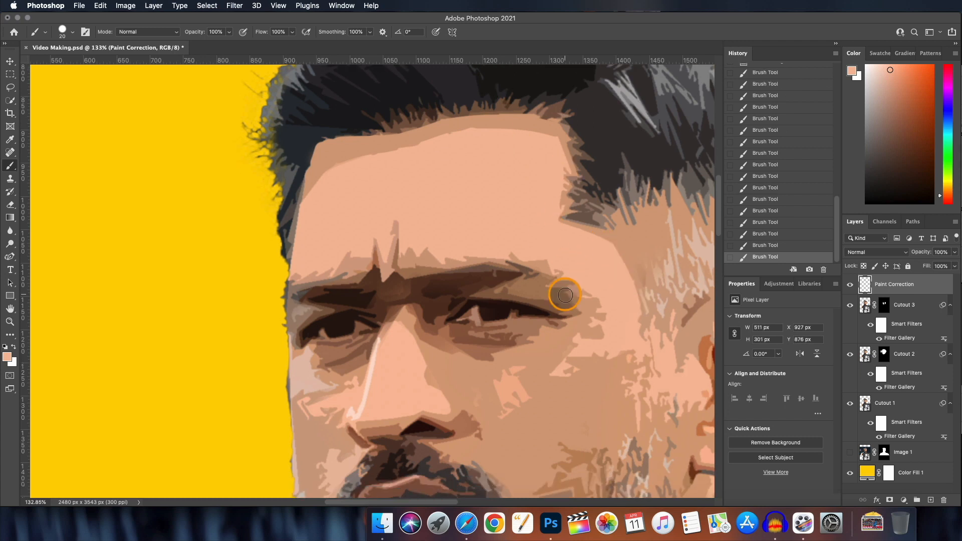
# Smooth the jagged skin shapes beside the outer corner of the eye and eyebrow with a sampled tone
pyautogui.keyDown('alt'); pyautogui.click(563, 280); pyautogui.keyUp('alt')
pyautogui.moveTo(564, 352); pyautogui.dragTo(601, 315)
pyautogui.moveTo(601, 314)
pyautogui.mouseDown()
pyautogui.moveTo(547, 269)
pyautogui.moveTo(558, 273)
pyautogui.mouseUp()
# Reduce the brush to 10 px and tidy the light cheek patch and the shaded cheek edge with sampled skin tones
pyautogui.press('[')
pyautogui.keyDown('alt'); pyautogui.click(510, 386); pyautogui.keyUp('alt')
pyautogui.moveTo(510, 385)
pyautogui.mouseDown()
pyautogui.moveTo(506, 413)
pyautogui.moveTo(522, 370)
pyautogui.moveTo(507, 404)
pyautogui.mouseUp()
pyautogui.keyDown('alt'); pyautogui.click(475, 403); pyautogui.keyUp('alt')
pyautogui.scroll(-2, 474, 379)
pyautogui.hscroll(2, 410, 291)
pyautogui.moveTo(443, 260); pyautogui.dragTo(456, 260)
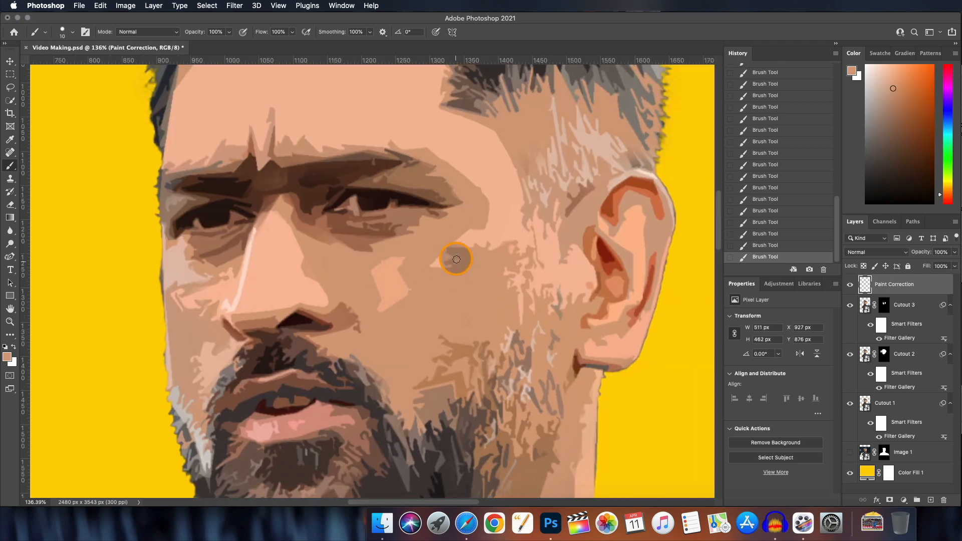
# Paint sampled skin tones over the rough patches on the cheekbone in front of the ear and along the neck
pyautogui.scroll(-1, 516, 255)
pyautogui.keyDown('alt'); pyautogui.click(521, 230); pyautogui.keyUp('alt')
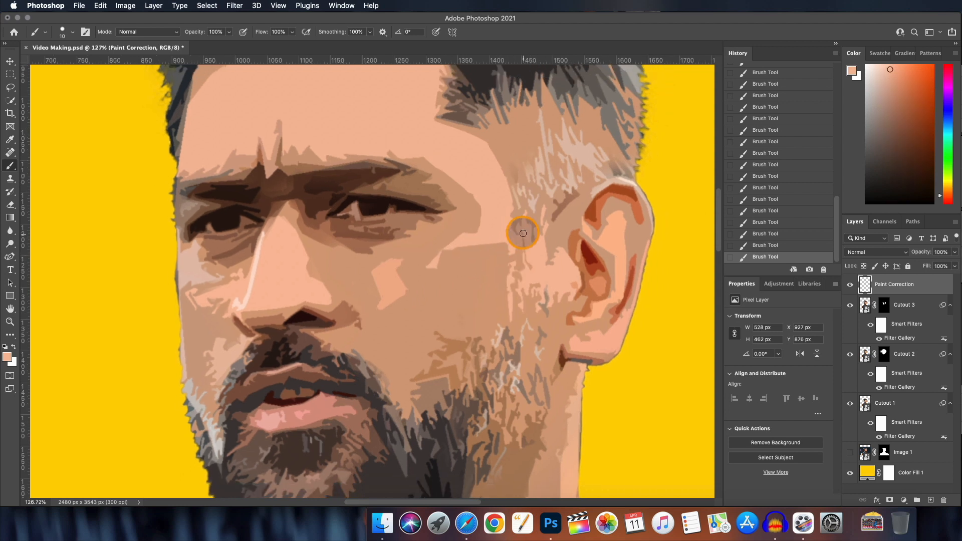
pyautogui.moveTo(522, 290); pyautogui.dragTo(513, 279)
pyautogui.scroll(-3, 513, 281)
pyautogui.keyDown('alt'); pyautogui.click(530, 364); pyautogui.keyUp('alt')
pyautogui.moveTo(529, 365); pyautogui.dragTo(529, 393)
# Reduce the brush to 8 px and clean up the shading beside the nostril with colours sampled around the nose
pyautogui.scroll(5, 320, 310)
pyautogui.press('[')
pyautogui.press('[')
pyautogui.keyDown('alt'); pyautogui.click(479, 307); pyautogui.keyUp('alt')
pyautogui.keyDown('alt'); pyautogui.click(476, 323); pyautogui.keyUp('alt')
pyautogui.moveTo(477, 316); pyautogui.dragTo(441, 324)
pyautogui.keyDown('alt'); pyautogui.click(420, 326); pyautogui.keyUp('alt')
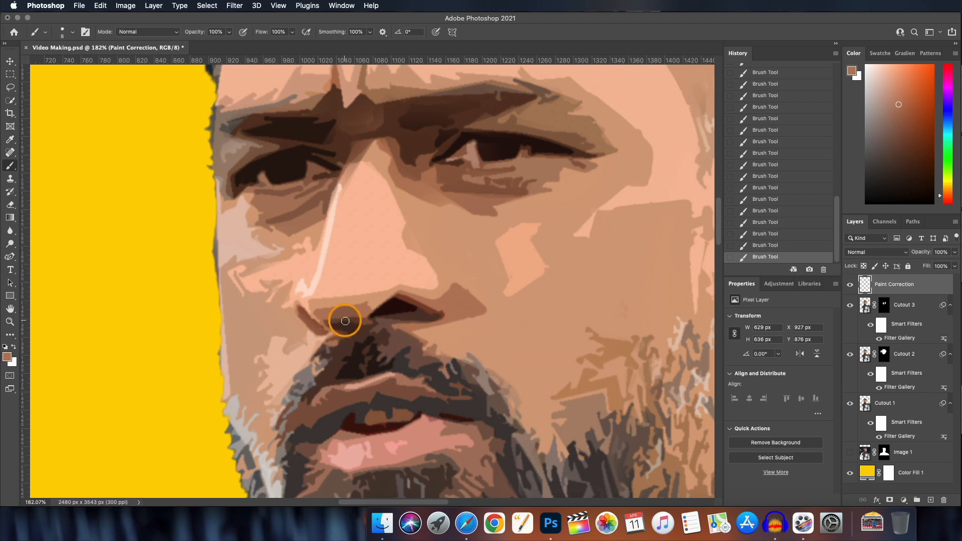
# Paint a sampled skin tone over the outer edge of the far cheek
pyautogui.keyDown('alt'); pyautogui.click(233, 278); pyautogui.keyUp('alt')
pyautogui.moveTo(232, 271); pyautogui.dragTo(235, 279)
pyautogui.scroll(-8, 451, 393)
pyautogui.scroll(8, 447, 311)
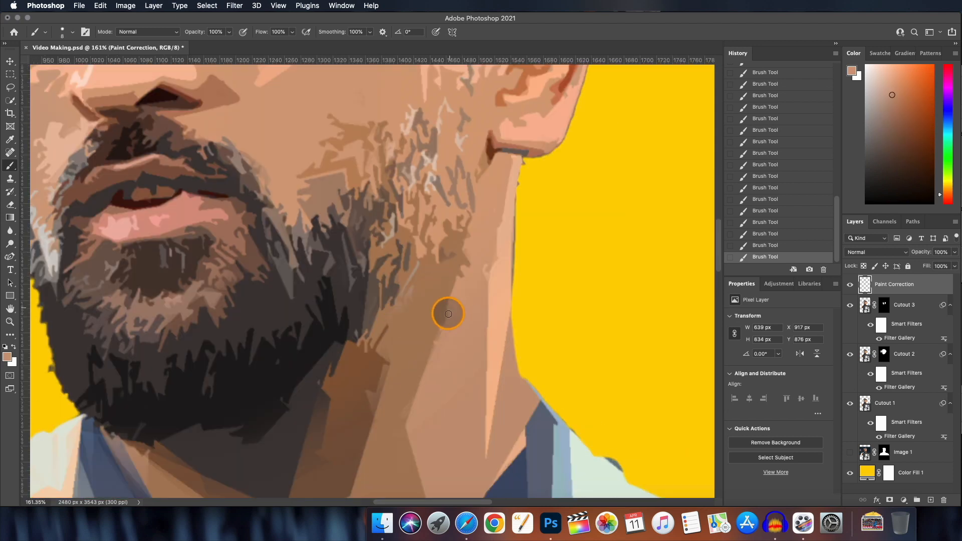
pyautogui.scroll(-8, 441, 335)
pyautogui.scroll(8, 211, 271)
# Enlarge the brush, sample the pale jersey colour and paint along the upper edge of the shoulder stripe
pyautogui.press(']')
pyautogui.press(']')
pyautogui.press(']')
pyautogui.press(']')
pyautogui.press(']')
pyautogui.keyDown('alt'); pyautogui.click(306, 246); pyautogui.keyUp('alt')
pyautogui.moveTo(285, 249); pyautogui.dragTo(421, 208)
# Reduce the brush to 6 px and sample the navy jersey colour to touch up the shoulder's upper edge
pyautogui.press('[')
pyautogui.press('[')
pyautogui.press('[')
pyautogui.press('[')
pyautogui.press('[')
pyautogui.press('[')
pyautogui.press('[')
pyautogui.keyDown('alt'); pyautogui.click(318, 228); pyautogui.keyUp('alt')
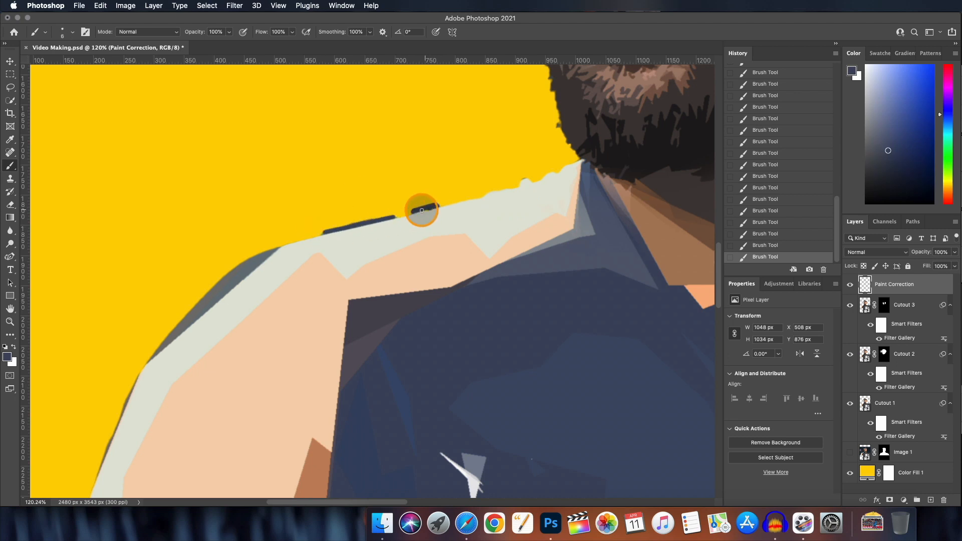
pyautogui.scroll(-3, 421, 210)
pyautogui.scroll(-5, 477, 331)
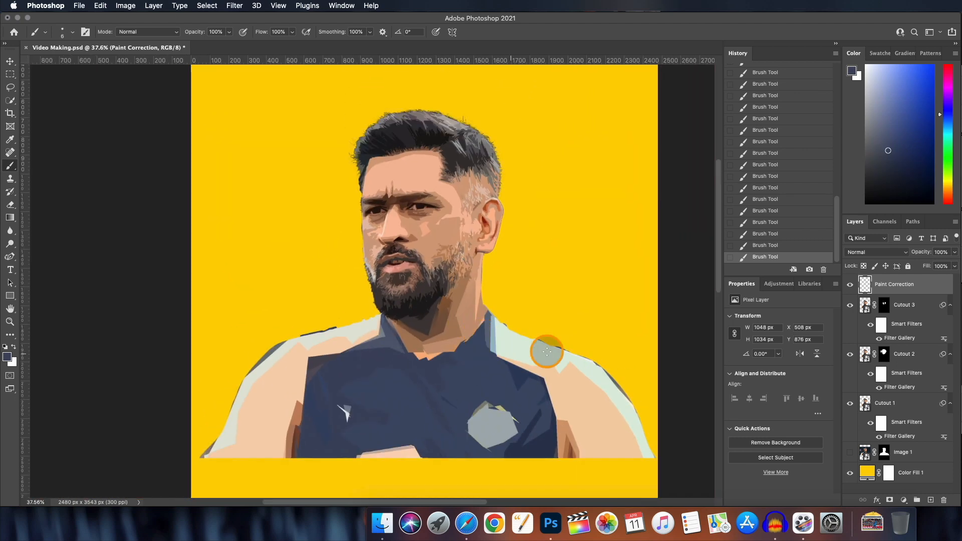
# Group the layers from Paint Correction through Cutout 1 and name the group Cutout Final
pyautogui.click(10, 63)
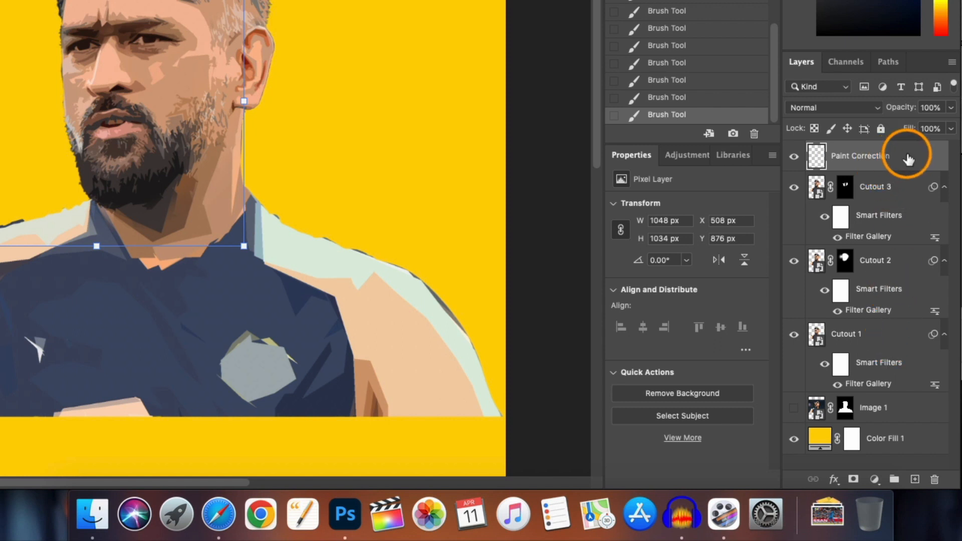
pyautogui.keyDown('shift'); pyautogui.click(895, 335); pyautogui.keyUp('shift')
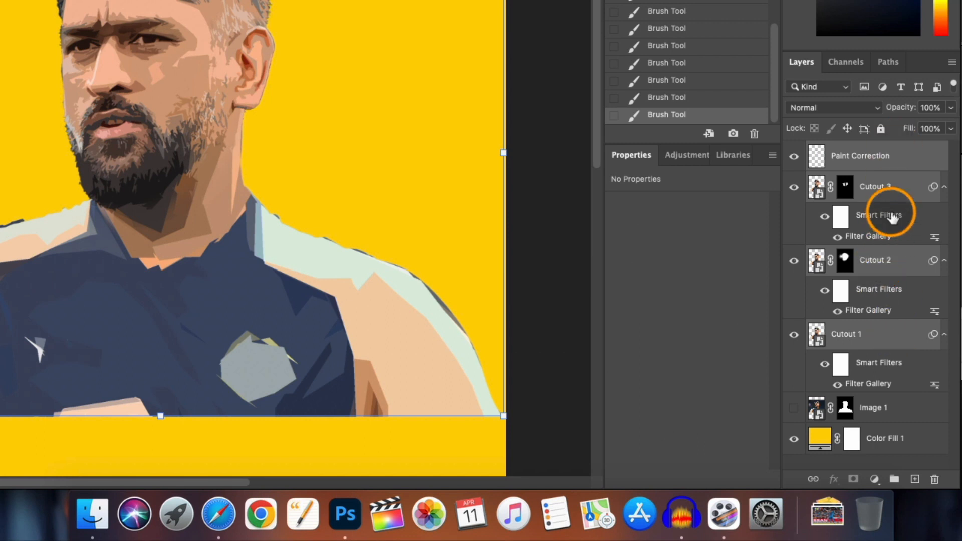
pyautogui.press('super+g')
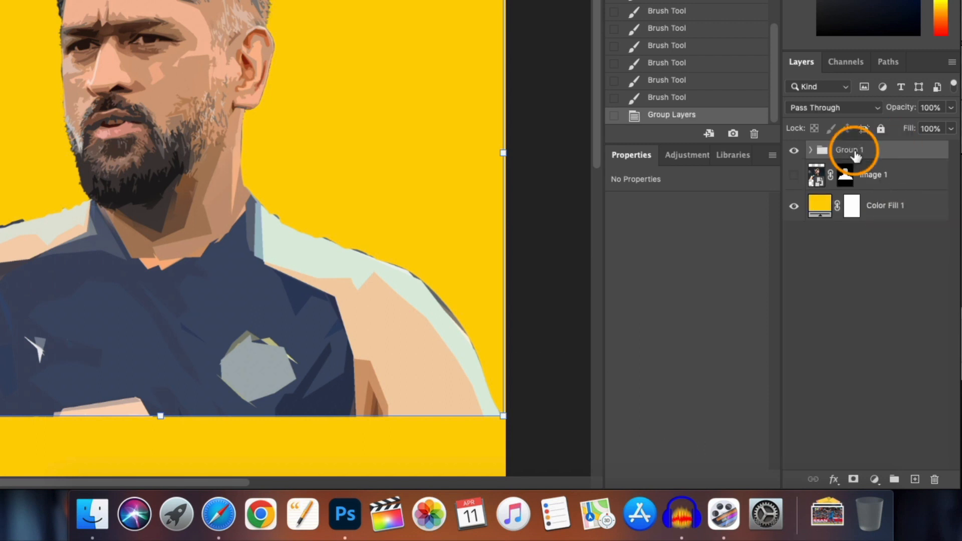
pyautogui.write('Cutout Final')
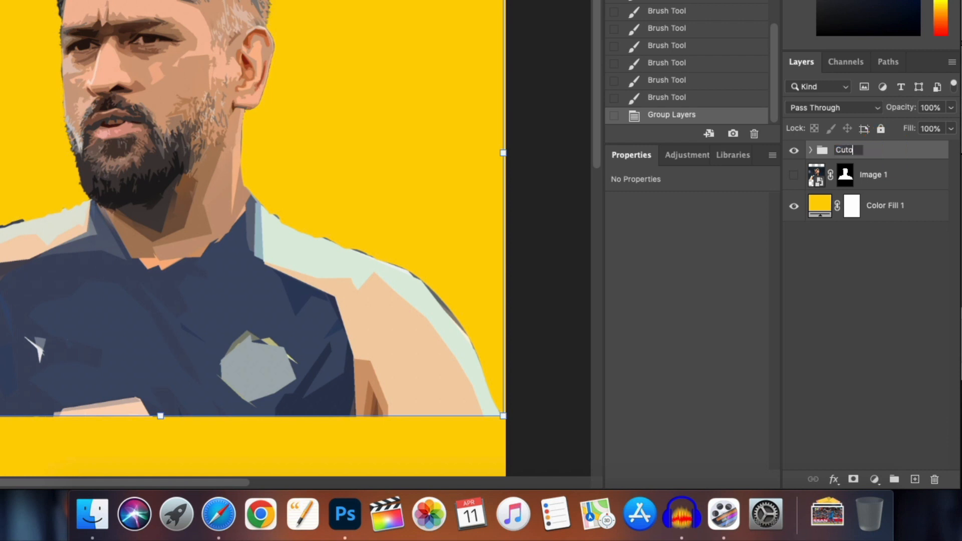
pyautogui.press('Return')
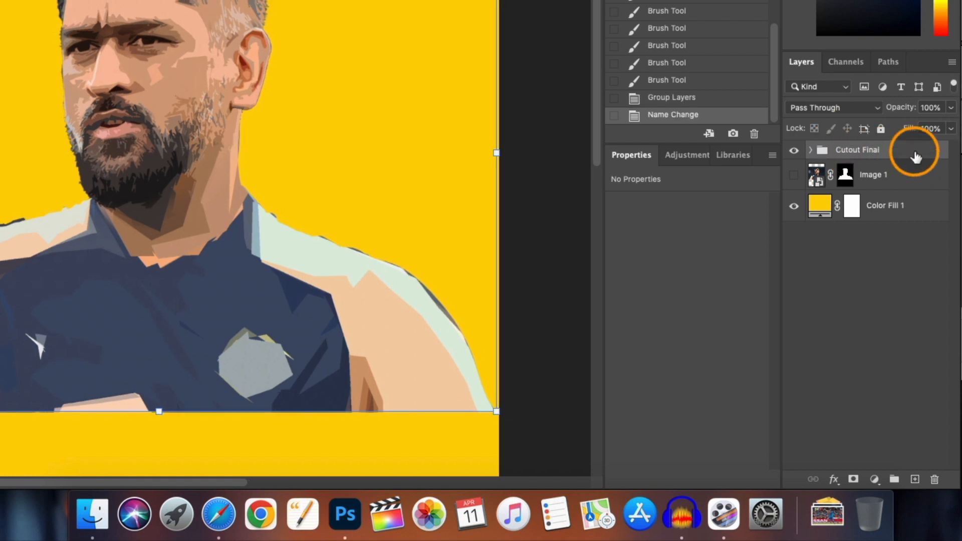
# Duplicate the Cutout Final group and convert the copy to a smart object
pyautogui.press('super+j')
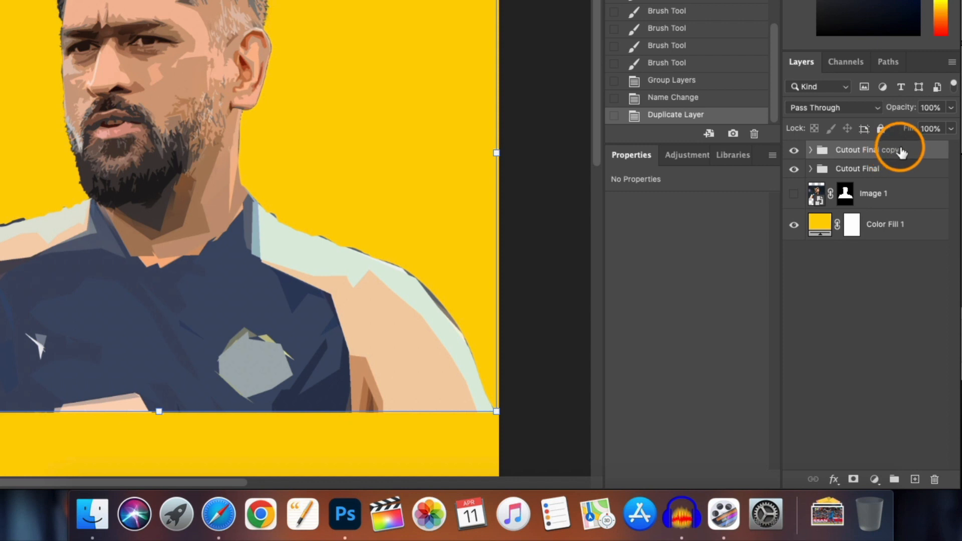
pyautogui.rightClick(910, 150)
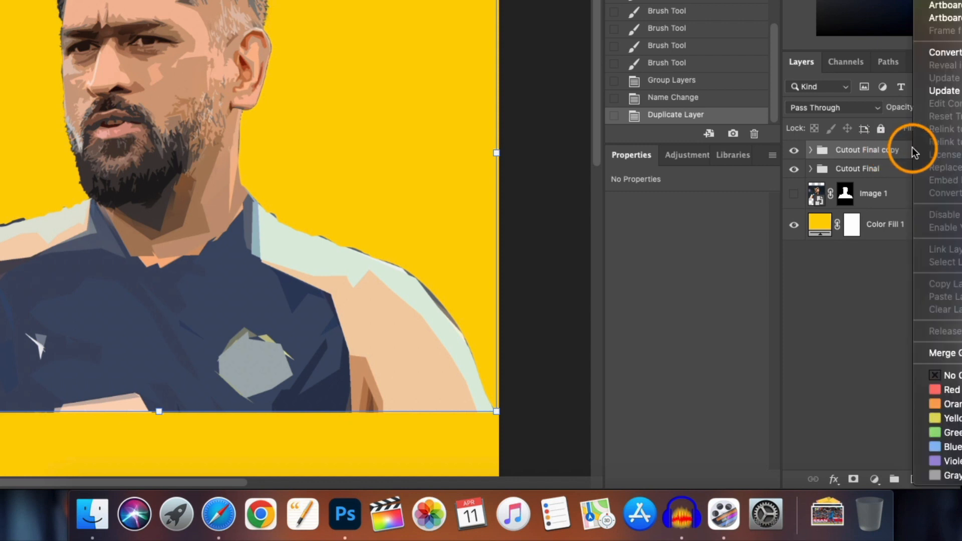
pyautogui.click(938, 50)
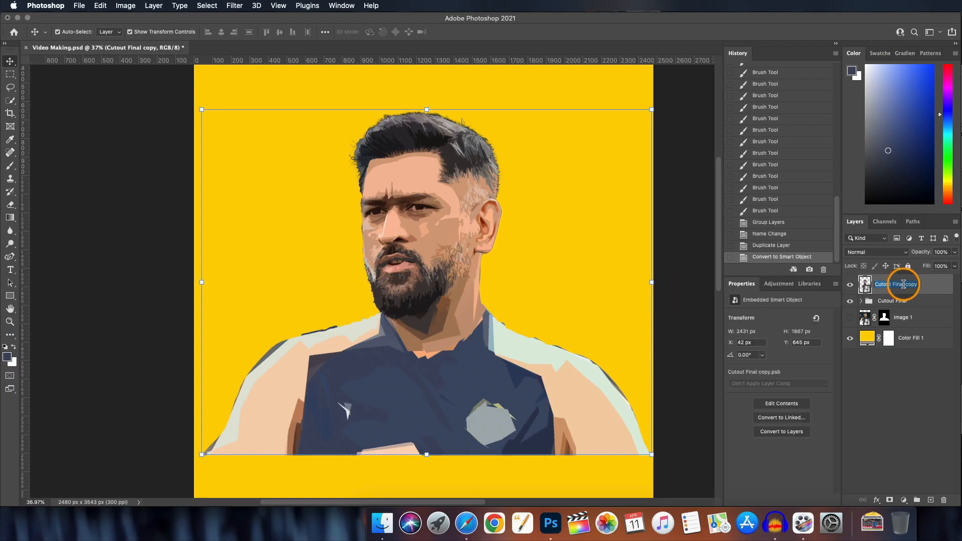
# Rename the smart object Dhoni's Face and hide the Cutout Final group
pyautogui.press('Return')
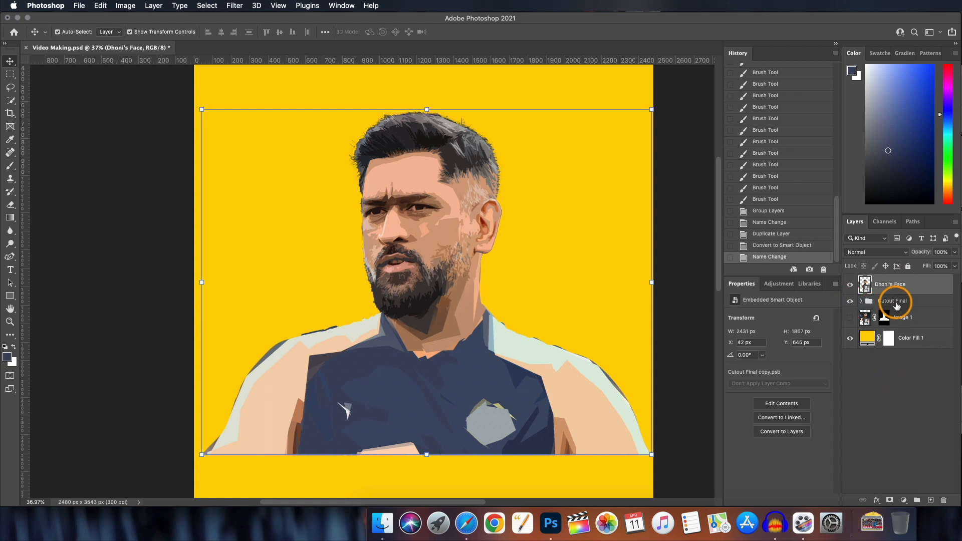
pyautogui.click(849, 302)
pyautogui.scroll(1, 533, 240)
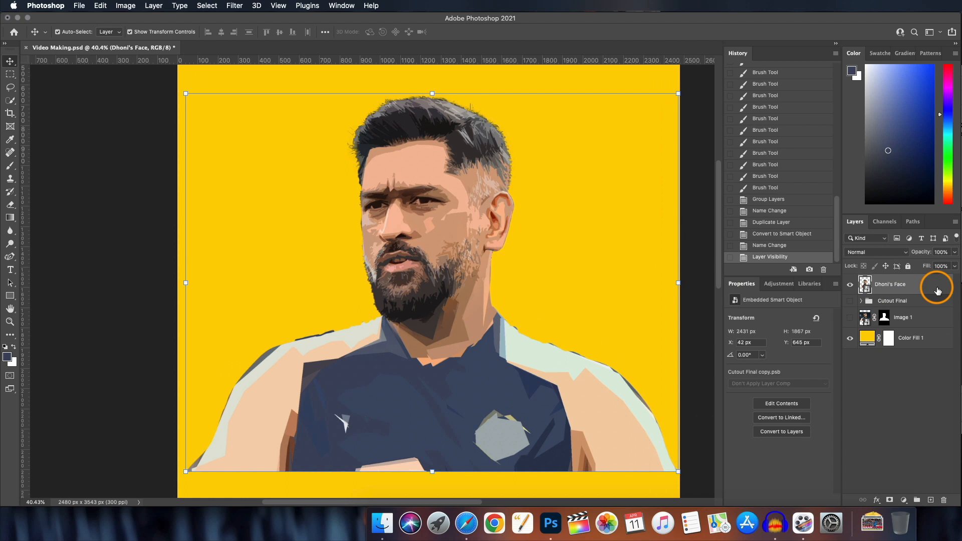
# Duplicate the Dhoni's Face layer, keeping that name on the upper copy and renaming the lower one Dhoni's Body
pyautogui.press('cmd+j')
pyautogui.doubleClick(920, 284)
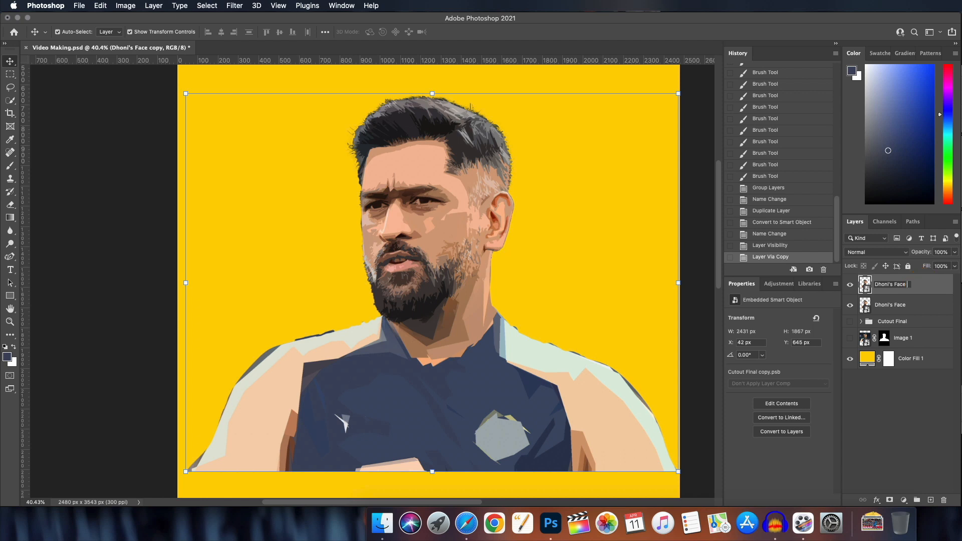
pyautogui.click(907, 307)
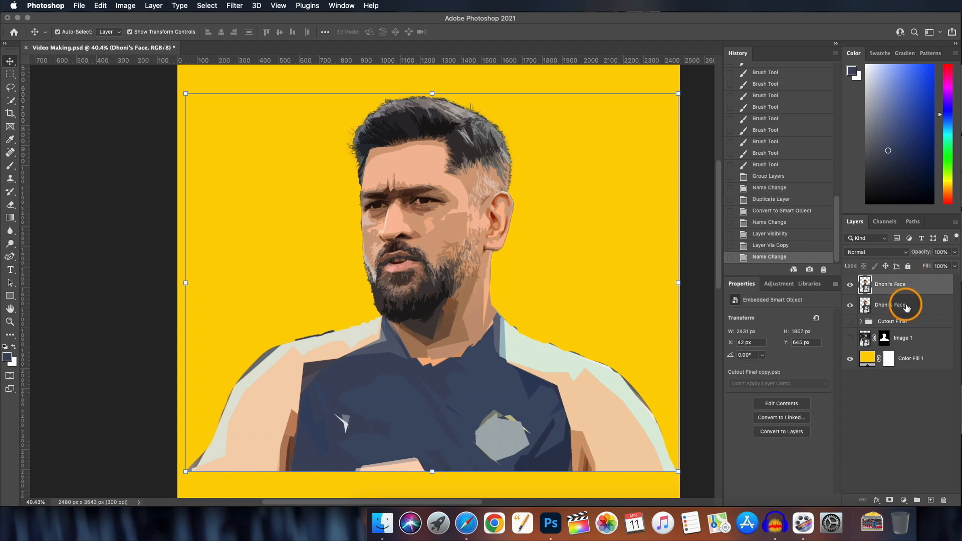
pyautogui.doubleClick(902, 306)
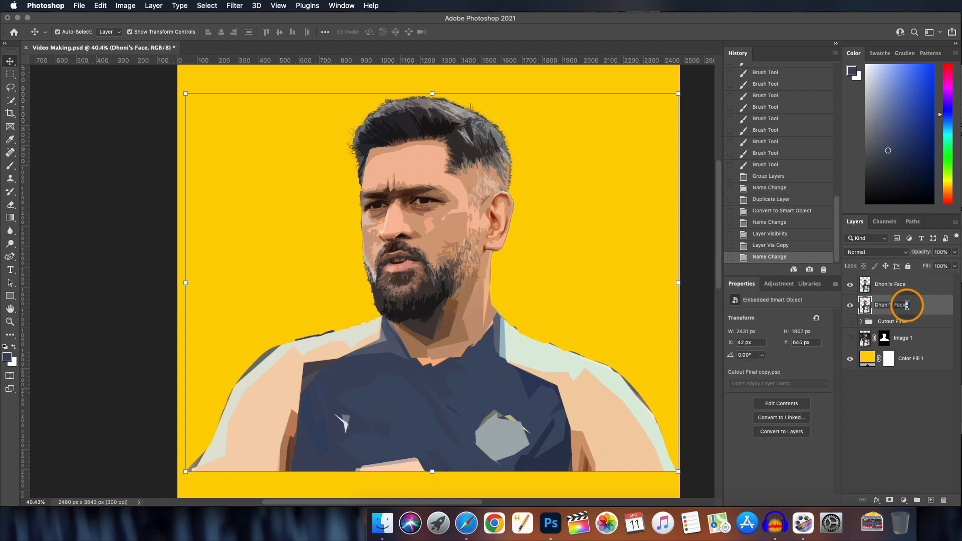
pyautogui.click(702, 365)
pyautogui.scroll(-1, 702, 365)
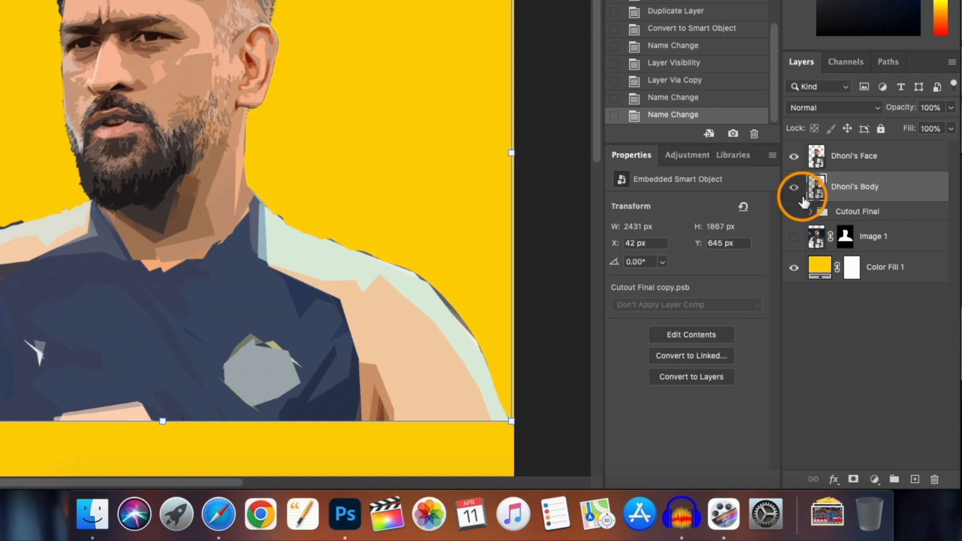
# Hide the Dhoni's Body layer and add a white layer mask to Dhoni's Face
pyautogui.click(794, 188)
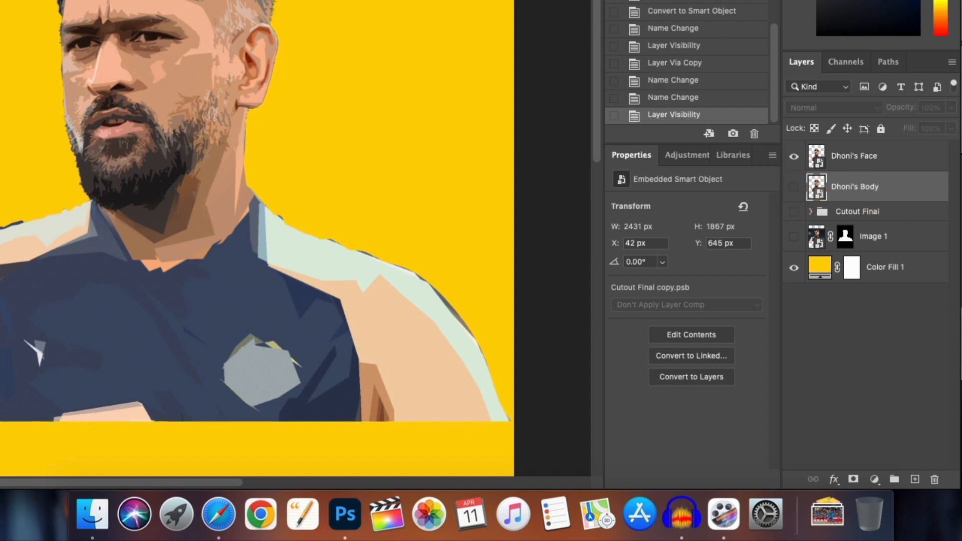
pyautogui.click(866, 159)
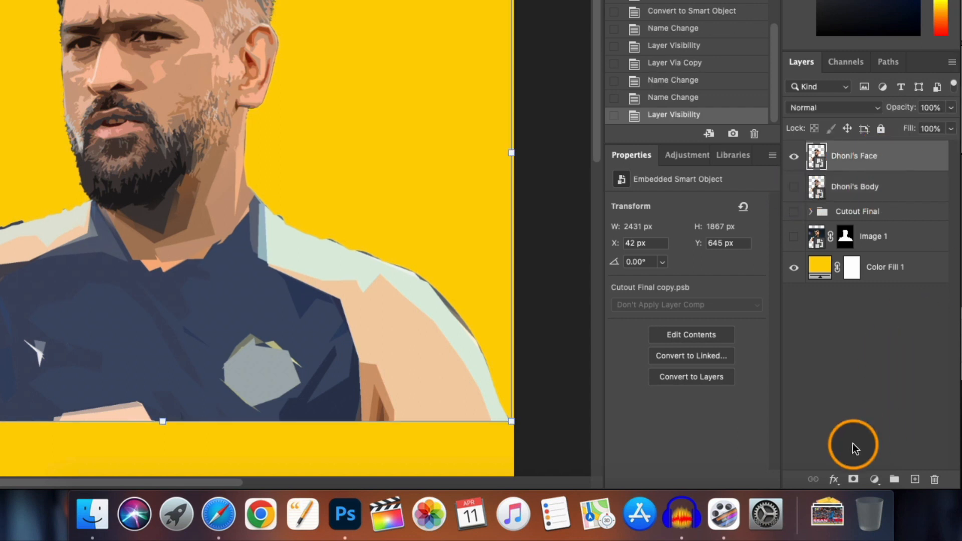
pyautogui.click(854, 480)
# Ready the Brush tool for the mask with a Soft Round tip, black foreground colour and a size of 800 px
pyautogui.click(16, 252)
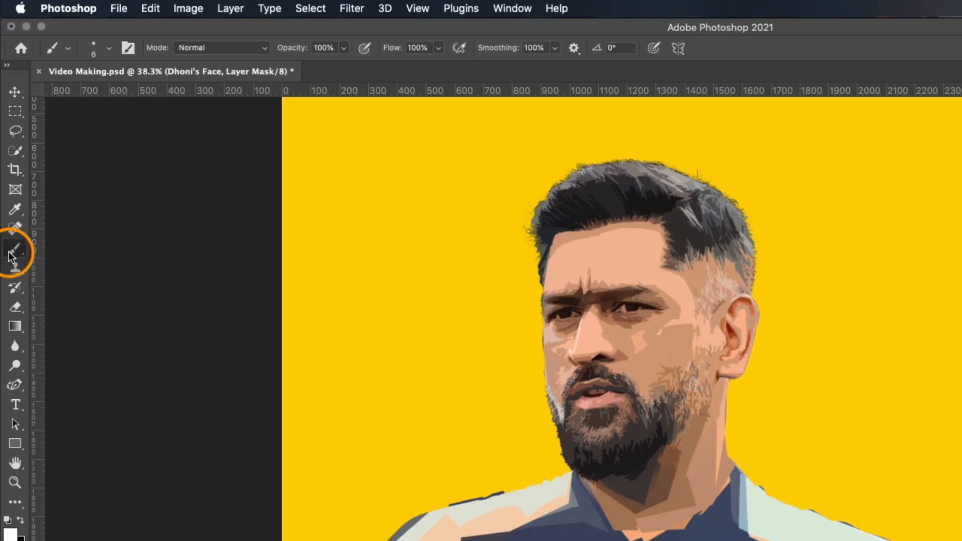
pyautogui.click(109, 49)
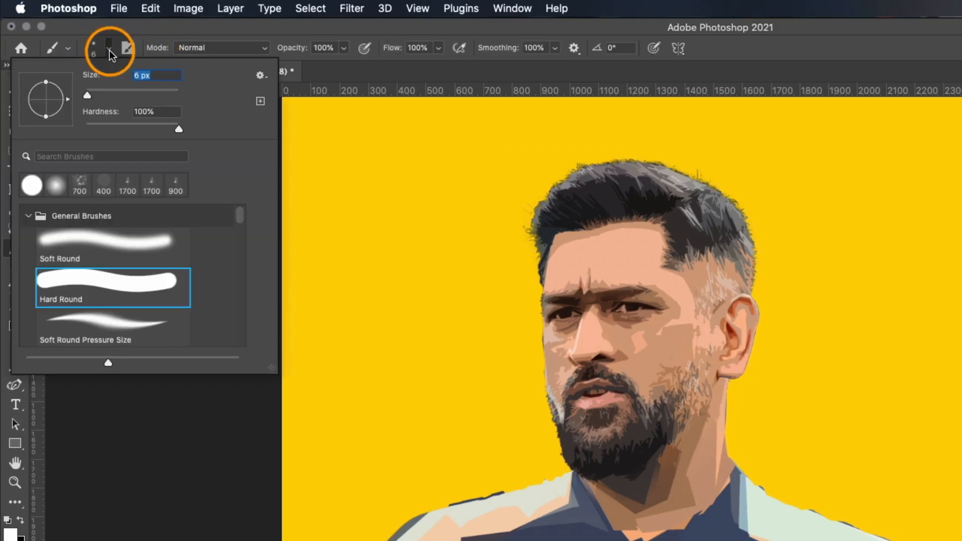
pyautogui.click(114, 240)
pyautogui.click(411, 291)
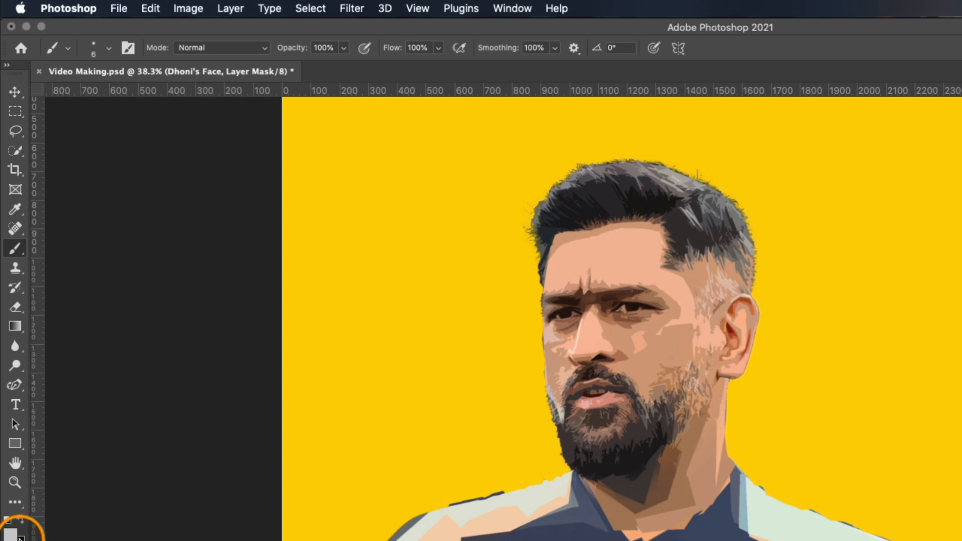
pyautogui.press('x')
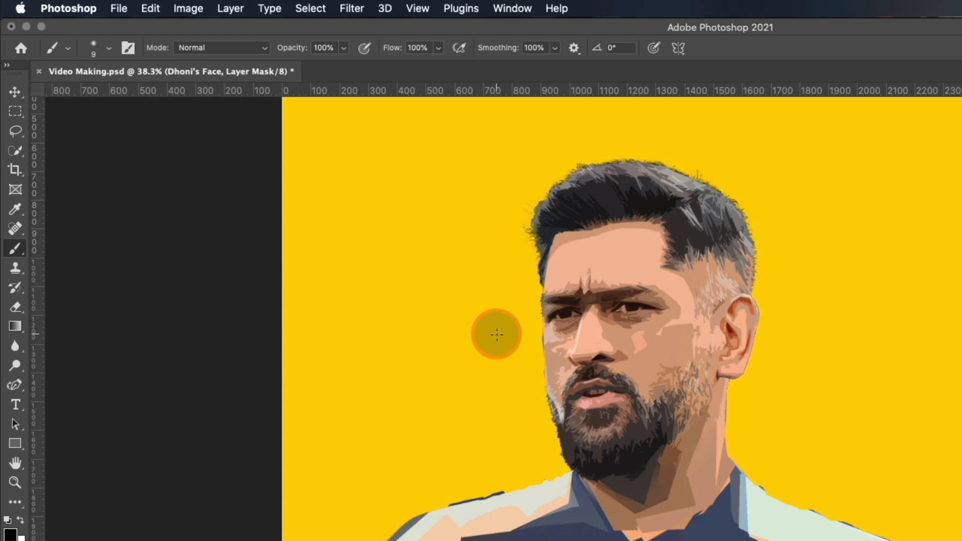
pyautogui.press(']')
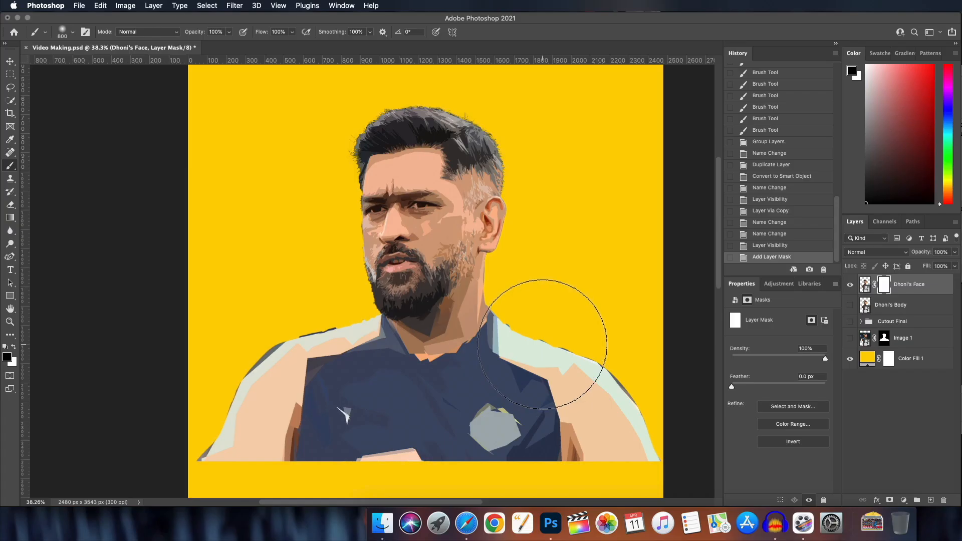
# Paint black on the Dhoni's Face mask with the 800 px soft brush to hide the shoulders, arms and shirt
pyautogui.moveTo(554, 351); pyautogui.dragTo(547, 335)
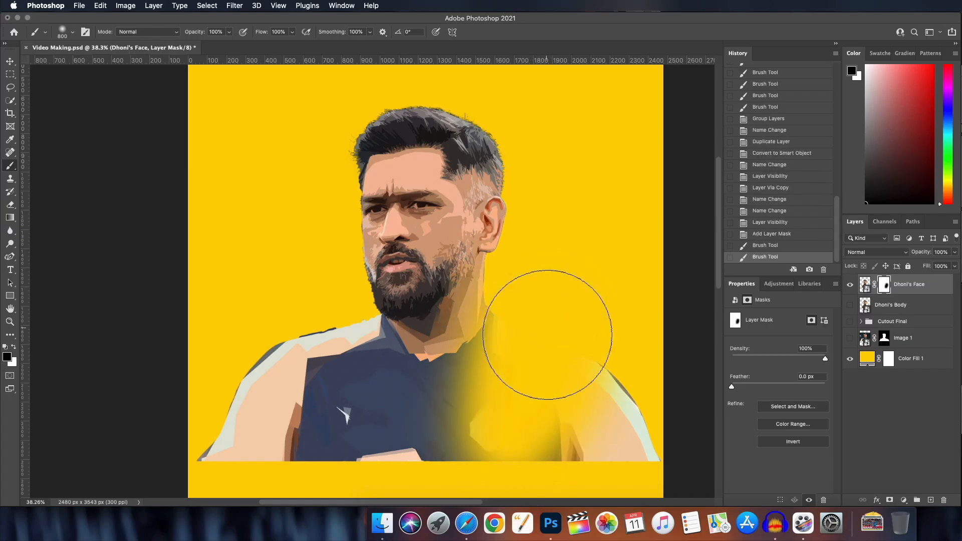
pyautogui.moveTo(576, 370); pyautogui.dragTo(626, 441)
pyautogui.moveTo(300, 360); pyautogui.dragTo(208, 471)
pyautogui.moveTo(380, 446); pyautogui.dragTo(474, 435)
# Reduce the brush to 200 px and mask away the leftover collar and shirt around the neck and jaw on Dhoni's Face
pyautogui.press('[')
pyautogui.press('[')
pyautogui.press('[')
pyautogui.press('[')
pyautogui.press('[')
pyautogui.press('[')
pyautogui.press('[')
pyautogui.moveTo(346, 325)
pyautogui.mouseDown()
pyautogui.moveTo(401, 405)
pyautogui.moveTo(371, 371)
pyautogui.mouseUp()
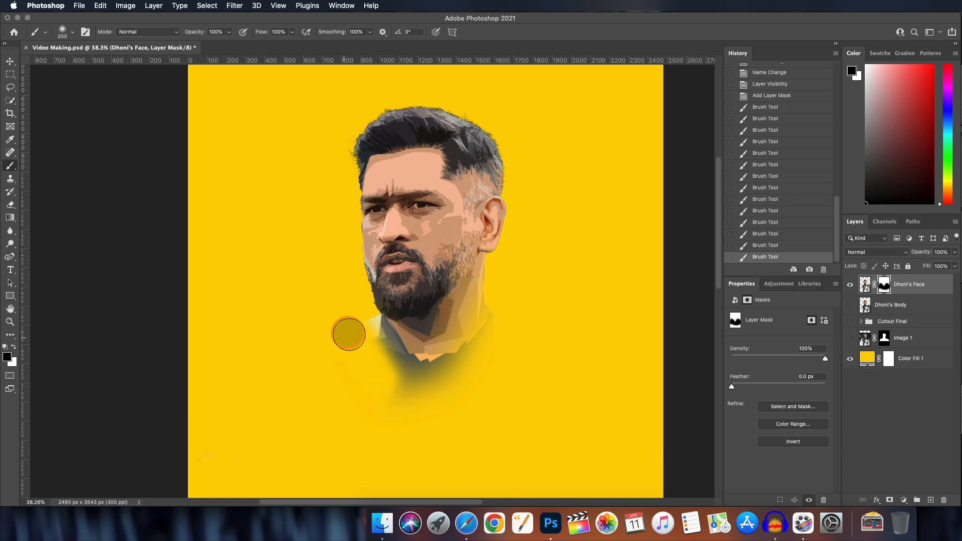
pyautogui.moveTo(372, 328); pyautogui.dragTo(419, 403)
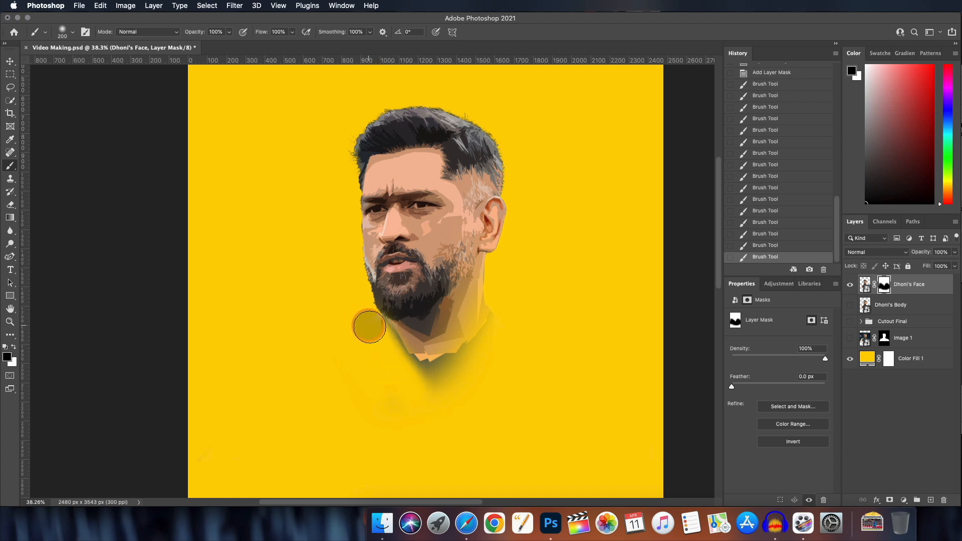
pyautogui.moveTo(385, 372)
pyautogui.mouseDown()
pyautogui.moveTo(410, 410)
pyautogui.moveTo(378, 408)
pyautogui.mouseUp()
pyautogui.moveTo(390, 350)
pyautogui.mouseDown()
pyautogui.moveTo(463, 440)
pyautogui.moveTo(417, 382)
pyautogui.moveTo(431, 399)
pyautogui.moveTo(500, 286)
pyautogui.moveTo(361, 289)
pyautogui.mouseUp()
pyautogui.press('x')
pyautogui.moveTo(505, 328)
pyautogui.mouseDown()
pyautogui.moveTo(480, 354)
pyautogui.moveTo(369, 328)
pyautogui.mouseUp()
pyautogui.scroll(-4, 521, 406)
pyautogui.scroll(1, 522, 406)
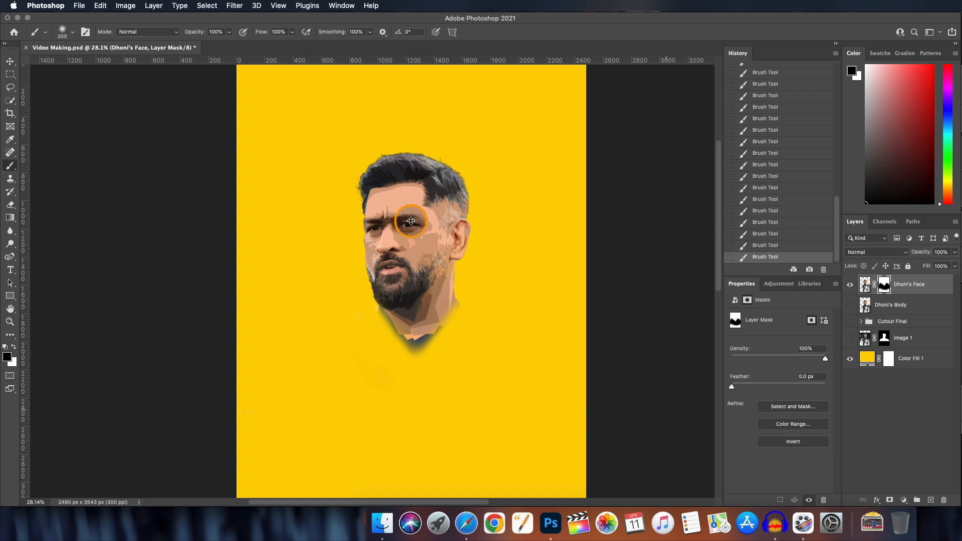
# Show the Dhoni's Body layer with Dhoni's Face hidden, and select Dhoni's Body with the Move tool active
pyautogui.click(11, 61)
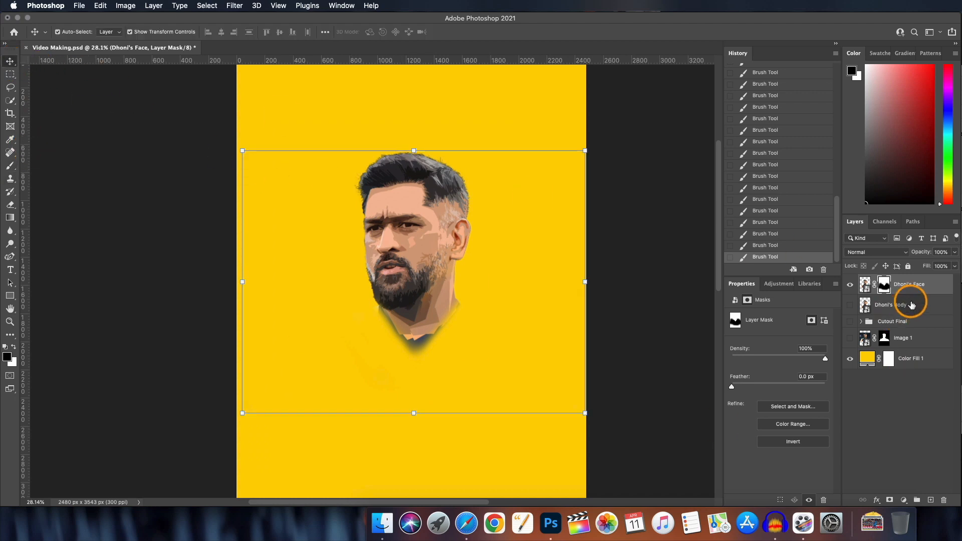
pyautogui.click(898, 307)
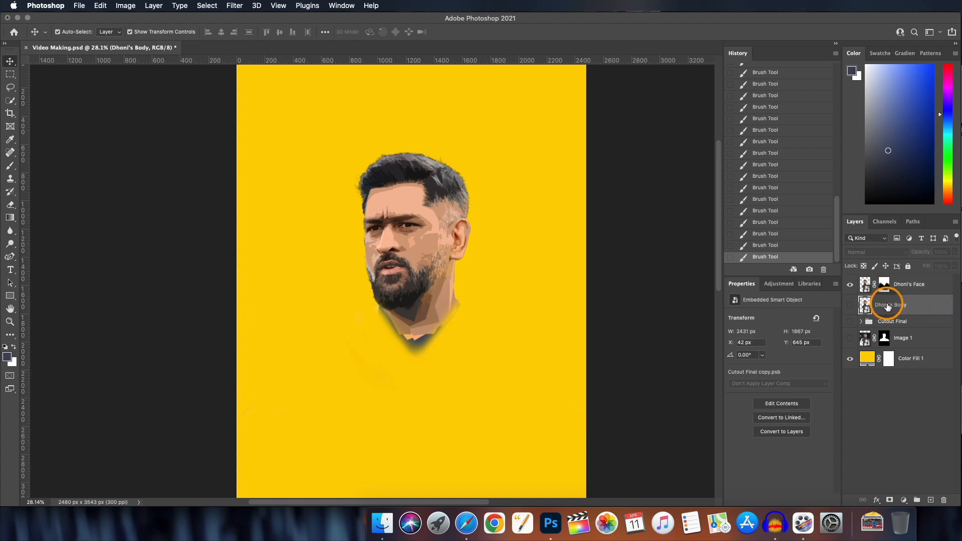
pyautogui.click(850, 308)
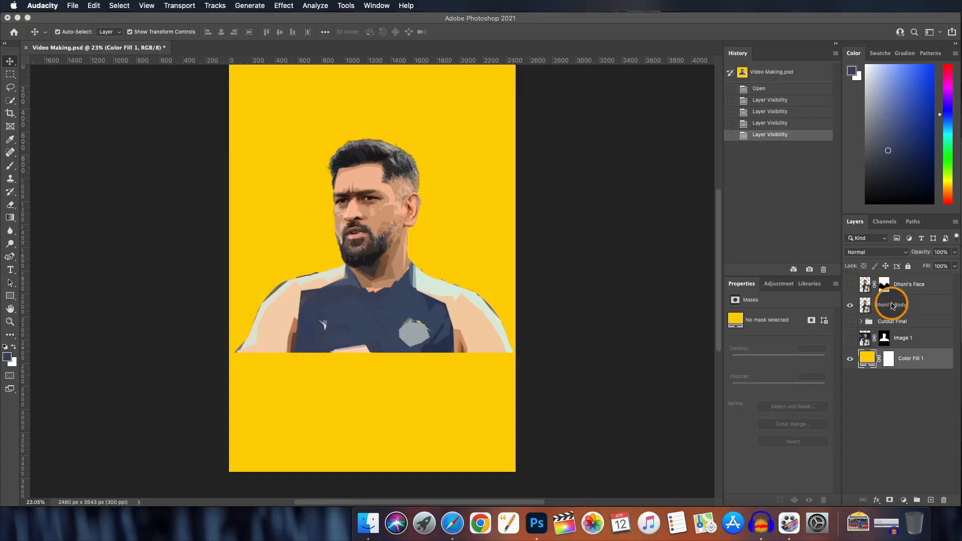
pyautogui.click(892, 306)
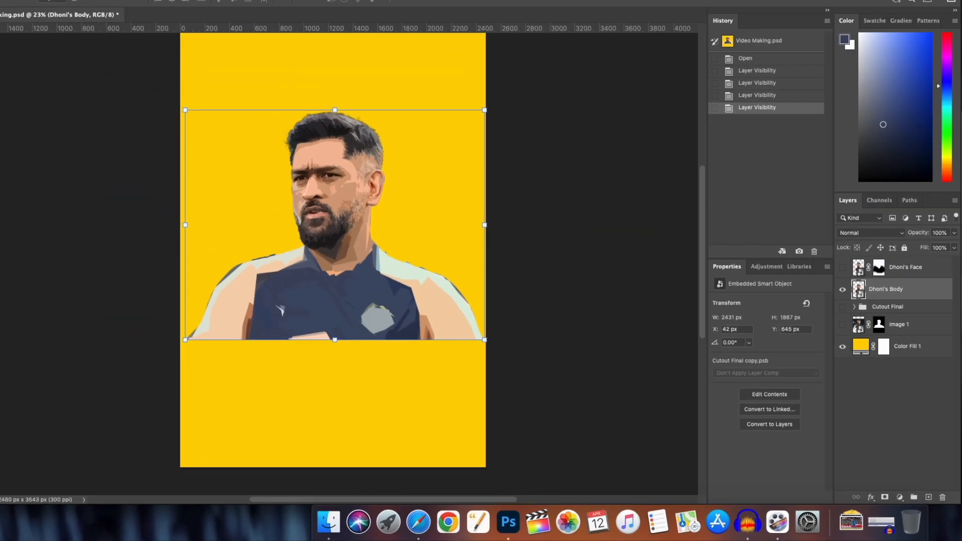
# Liquify Dhoni's Body with a size 250 Forward Warp brush, pulling the shirt and inner arms down to the canvas's lower edge
pyautogui.click(235, 5)
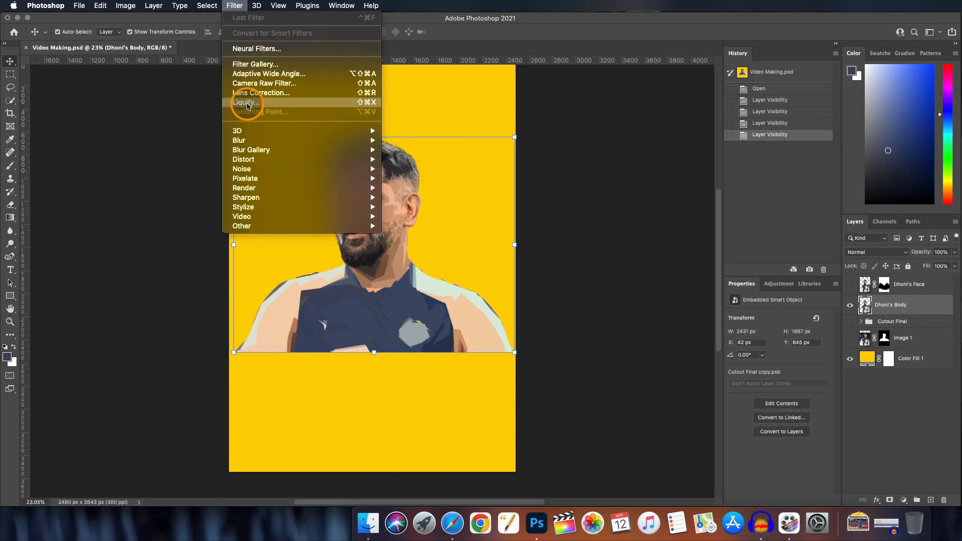
pyautogui.click(247, 103)
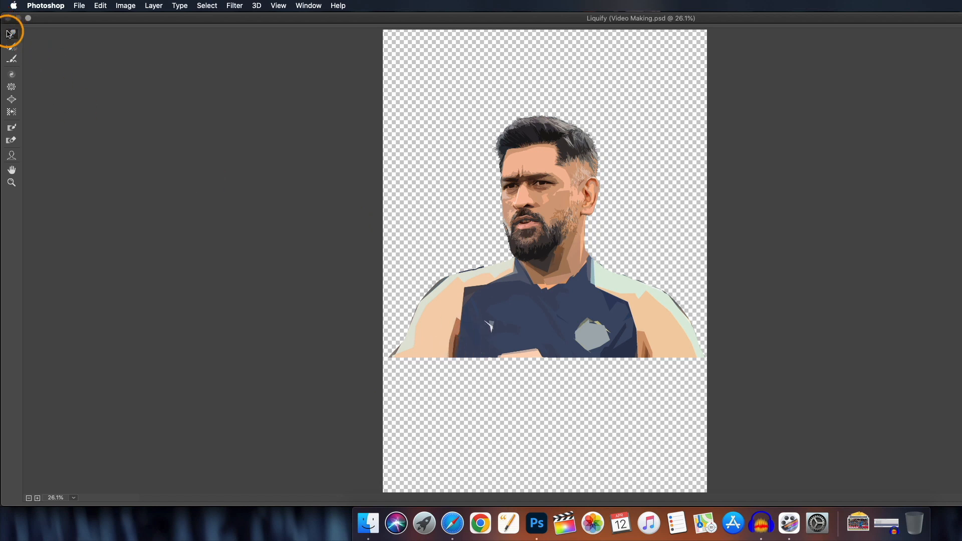
pyautogui.moveTo(492, 345)
pyautogui.mouseDown()
pyautogui.moveTo(481, 399)
pyautogui.moveTo(475, 366)
pyautogui.moveTo(465, 452)
pyautogui.mouseUp()
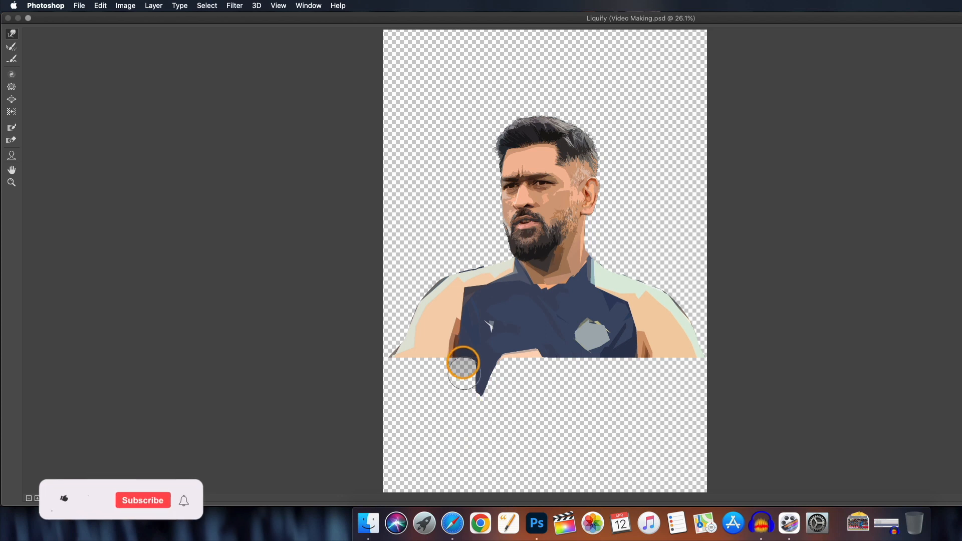
pyautogui.moveTo(461, 374); pyautogui.dragTo(450, 455)
pyautogui.moveTo(471, 358)
pyautogui.mouseDown()
pyautogui.moveTo(463, 453)
pyautogui.moveTo(471, 362)
pyautogui.moveTo(444, 360)
pyautogui.moveTo(488, 437)
pyautogui.moveTo(461, 453)
pyautogui.moveTo(508, 449)
pyautogui.moveTo(513, 383)
pyautogui.moveTo(473, 496)
pyautogui.moveTo(526, 368)
pyautogui.moveTo(513, 423)
pyautogui.moveTo(563, 338)
pyautogui.moveTo(539, 436)
pyautogui.mouseUp()
pyautogui.moveTo(588, 357)
pyautogui.mouseDown()
pyautogui.moveTo(558, 499)
pyautogui.moveTo(591, 462)
pyautogui.moveTo(581, 511)
pyautogui.mouseUp()
pyautogui.moveTo(630, 365); pyautogui.dragTo(653, 490)
pyautogui.moveTo(621, 390); pyautogui.dragTo(614, 499)
pyautogui.moveTo(661, 357); pyautogui.dragTo(662, 512)
pyautogui.moveTo(286, 369)
pyautogui.mouseDown()
pyautogui.moveTo(285, 442)
pyautogui.moveTo(269, 493)
pyautogui.mouseUp()
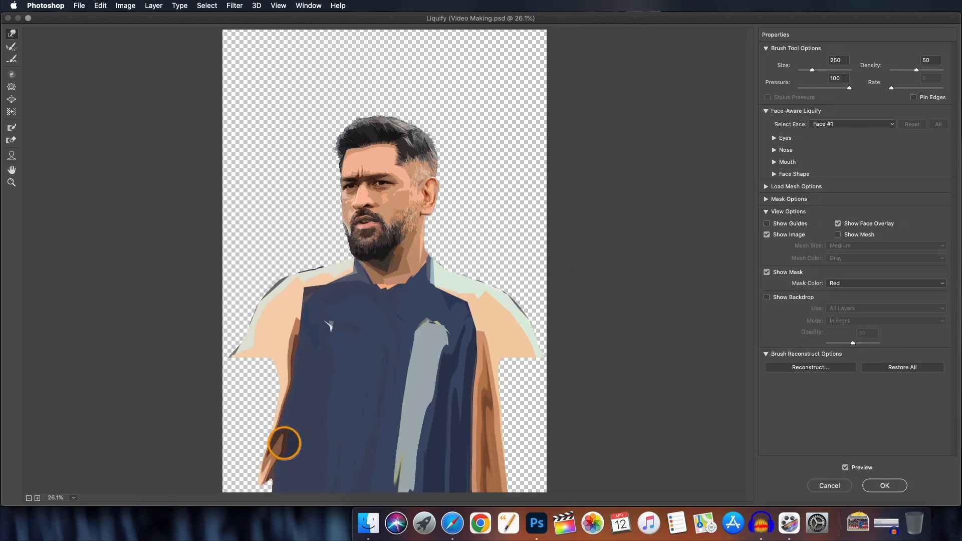
pyautogui.click(853, 459)
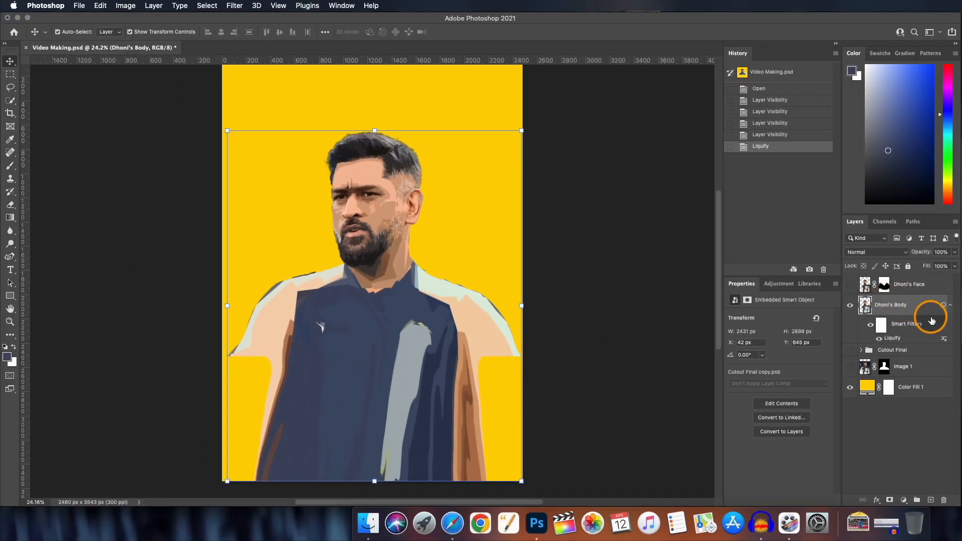
# Add a white layer mask to Dhoni's Body and show the Dhoni's Face layer again
pyautogui.click(890, 500)
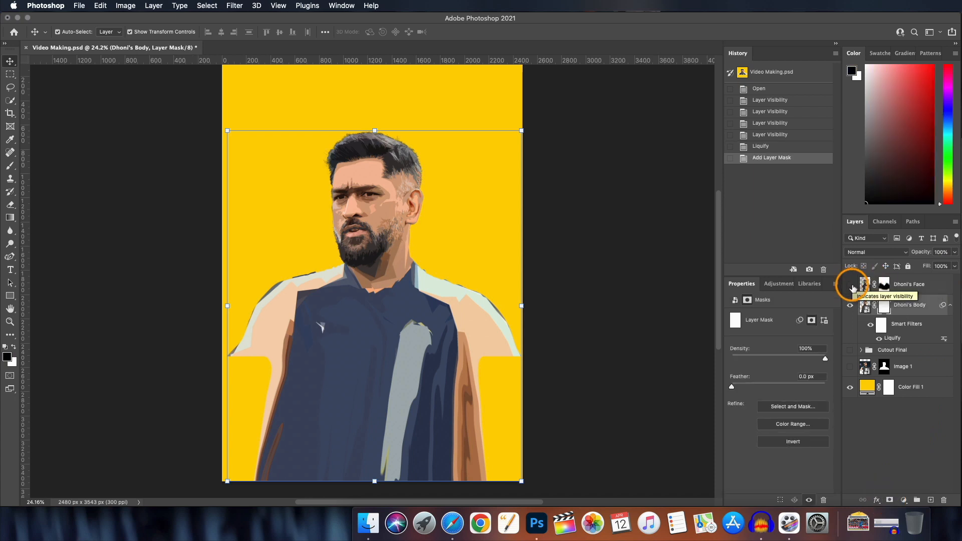
pyautogui.click(850, 285)
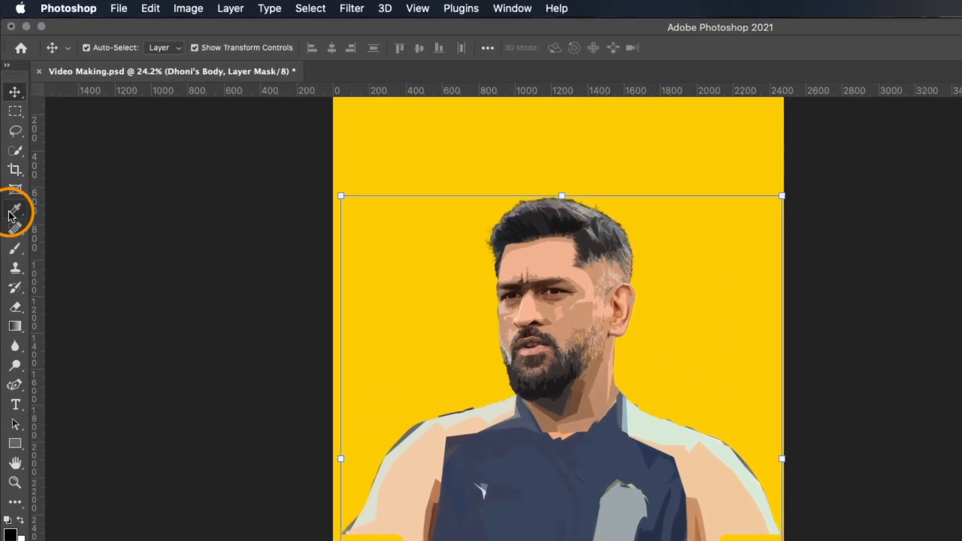
# Load the 003_Explosion brush from the Explosion_Brushes set and rotate its tip to 128°
pyautogui.click(14, 249)
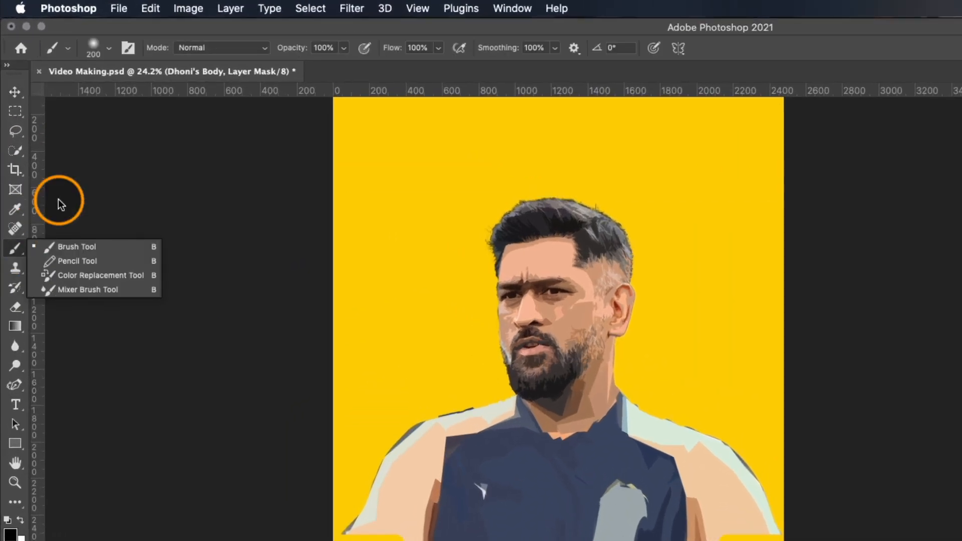
pyautogui.click(101, 47)
pyautogui.scroll(-10, 129, 258)
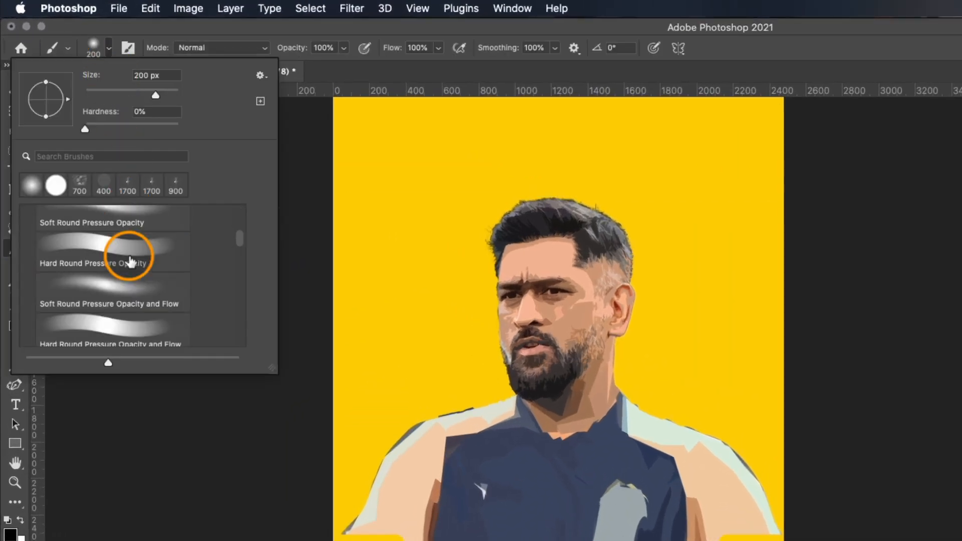
pyautogui.click(22, 248)
pyautogui.click(28, 245)
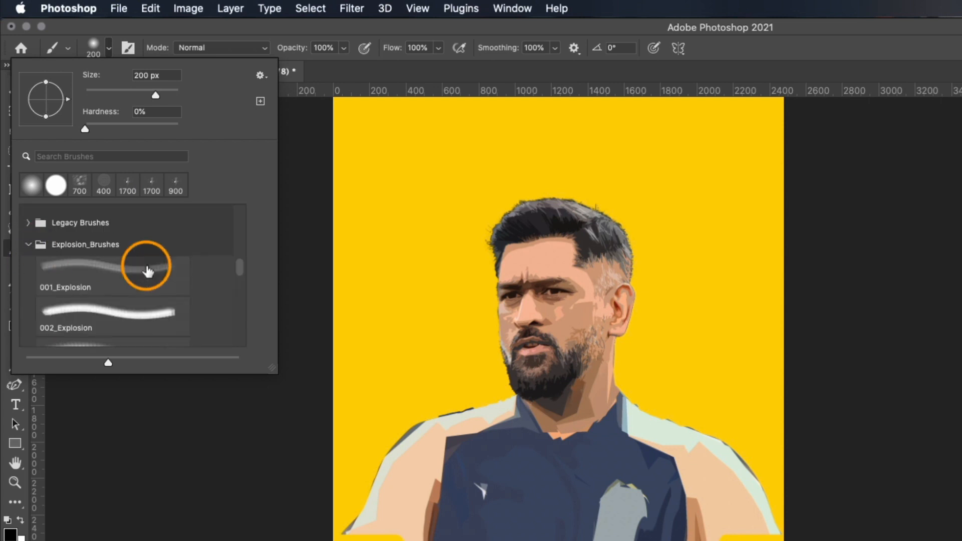
pyautogui.moveTo(236, 267); pyautogui.dragTo(239, 268)
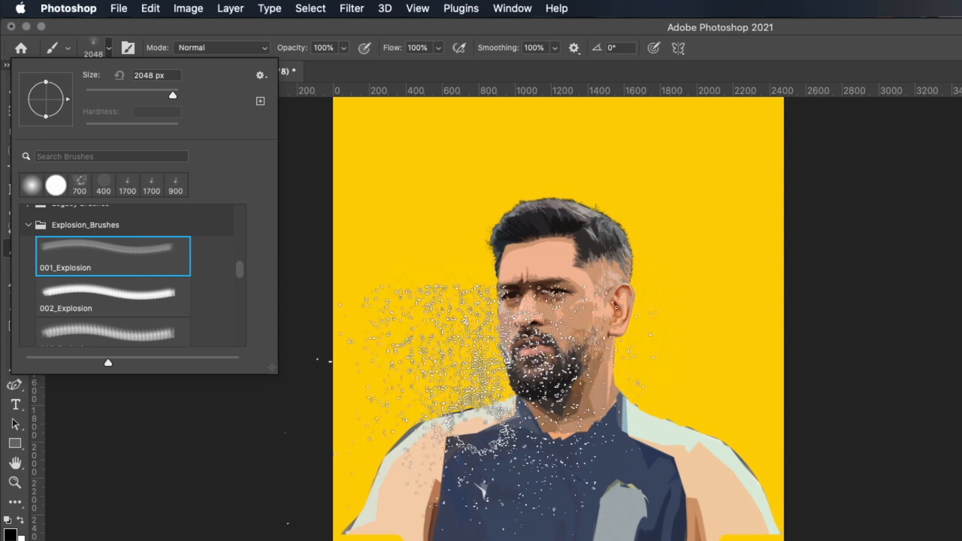
pyautogui.click(122, 294)
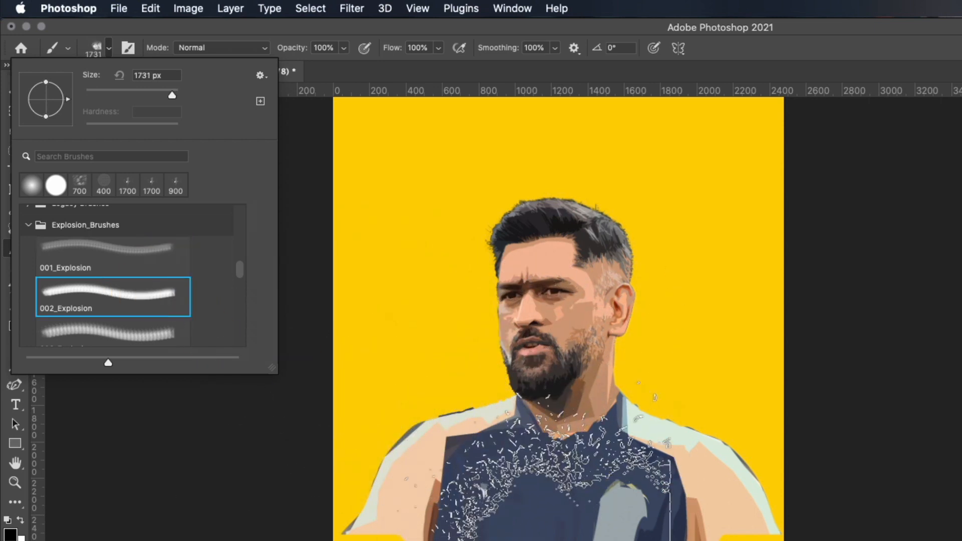
pyautogui.click(199, 322)
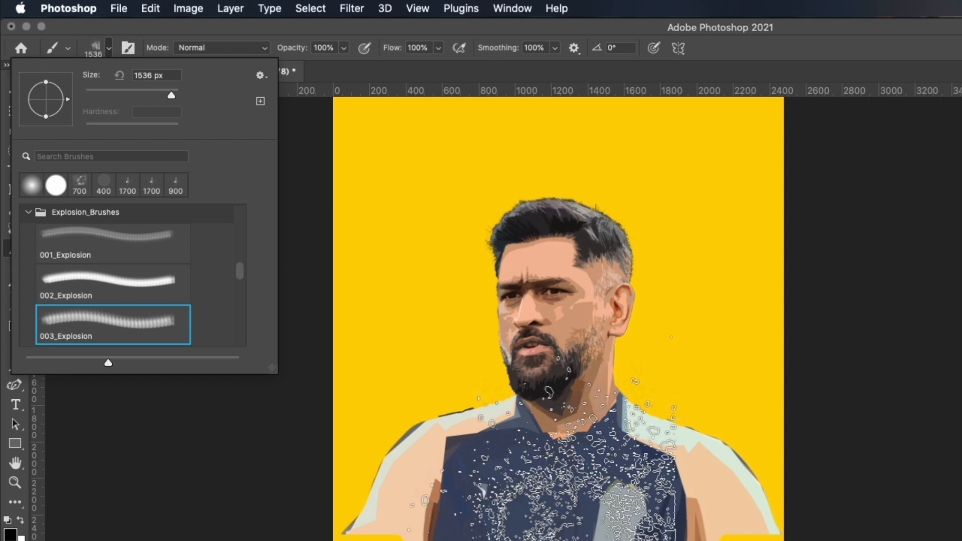
pyautogui.moveTo(67, 99)
pyautogui.mouseDown()
pyautogui.moveTo(58, 79)
pyautogui.moveTo(49, 132)
pyautogui.mouseUp()
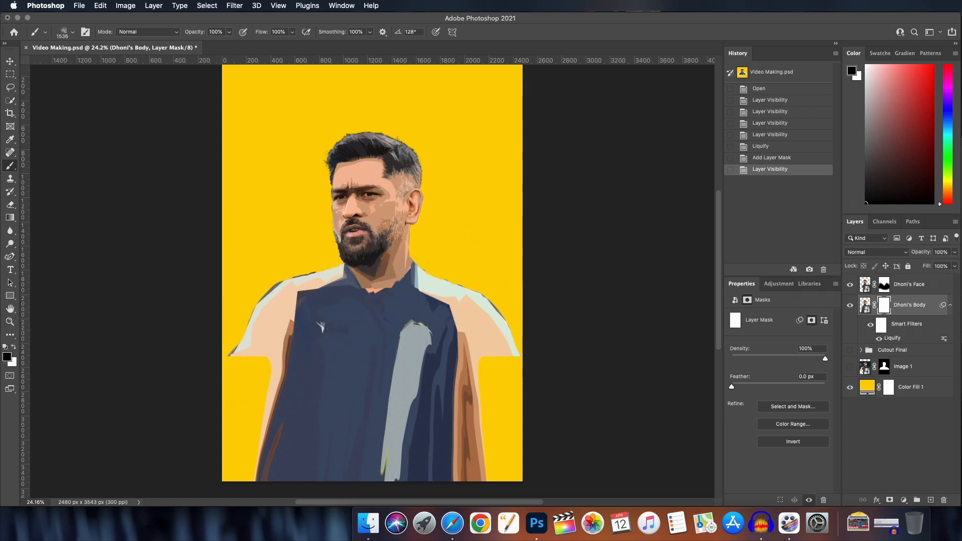
# Delete the white mask from Dhoni's Body and add a black mask that hides the whole layer
pyautogui.moveTo(883, 326); pyautogui.dragTo(895, 311)
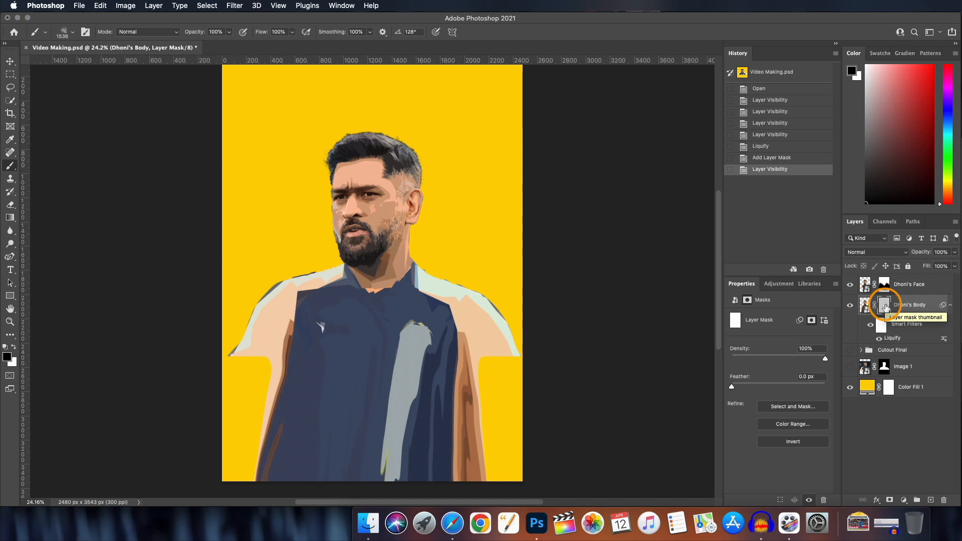
pyautogui.keyDown('alt'); pyautogui.click(885, 307); pyautogui.keyUp('alt')
pyautogui.keyDown('alt'); pyautogui.click(884, 307); pyautogui.keyUp('alt')
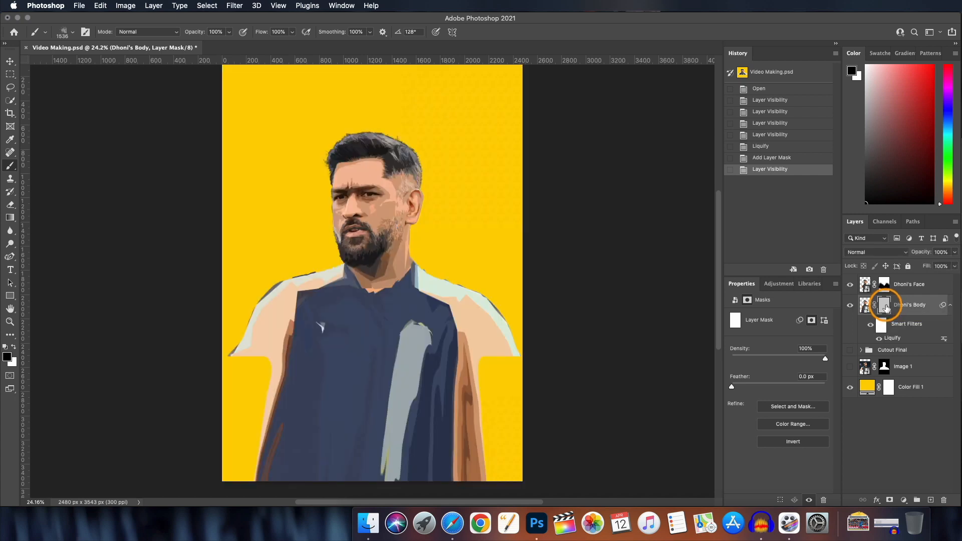
pyautogui.moveTo(886, 307); pyautogui.dragTo(943, 500)
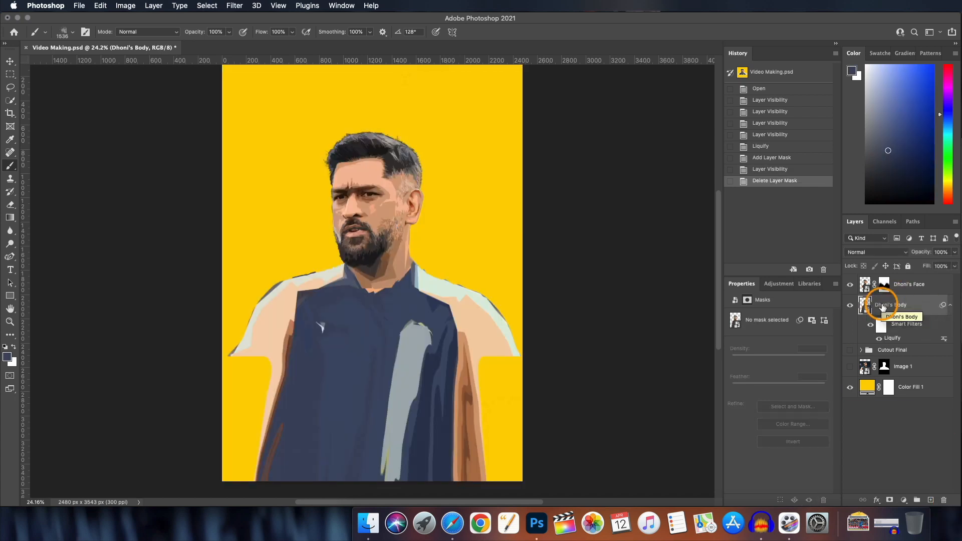
pyautogui.keyDown('alt'); pyautogui.click(890, 500); pyautogui.keyUp('alt')
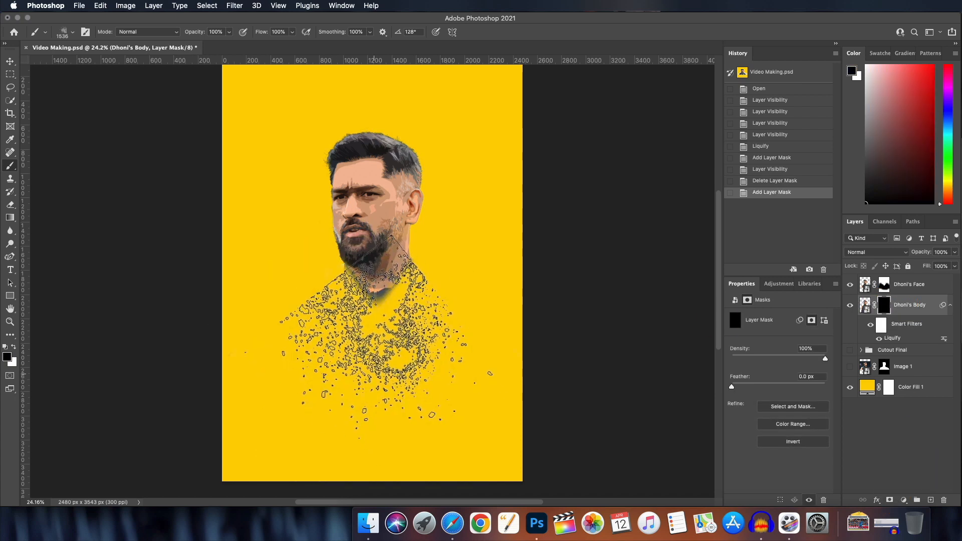
# Reduce the 003_Explosion brush size to 800 px
pyautogui.press('[')
pyautogui.press('[')
pyautogui.press('[')
pyautogui.press('[')
pyautogui.press('[')
pyautogui.press('[')
pyautogui.press('[')
pyautogui.press('[')
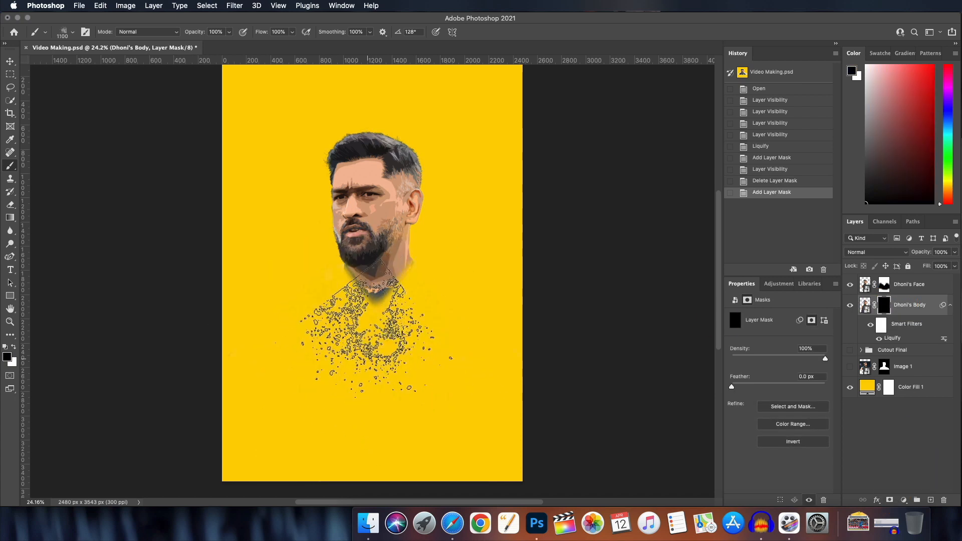
pyautogui.press(']')
pyautogui.press(']')
pyautogui.press(']')
pyautogui.press(']')
pyautogui.press('[')
pyautogui.press('[')
pyautogui.press('[')
pyautogui.press('[')
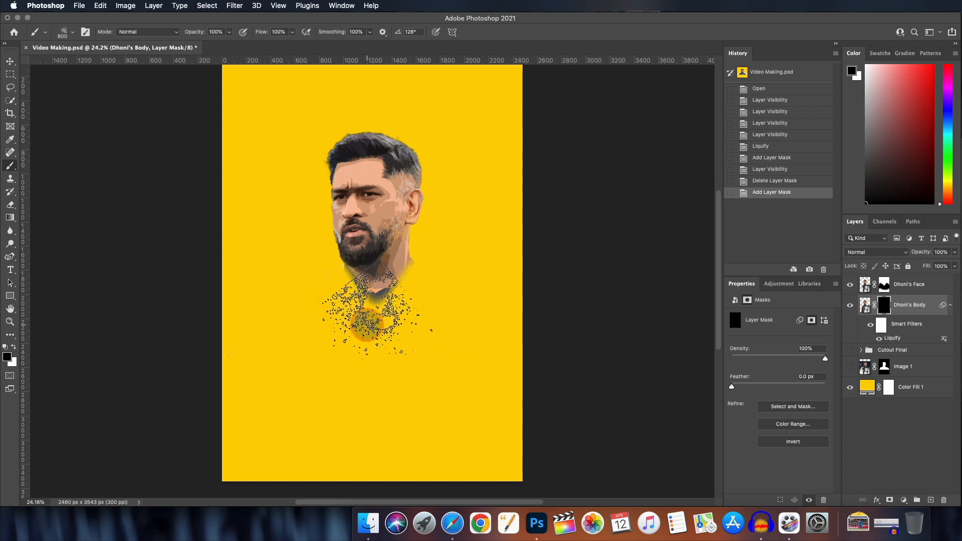
# Dab white on the Dhoni's Body mask with the explosion brush to reveal the chest and shoulders with splattered edges
pyautogui.click(370, 315)
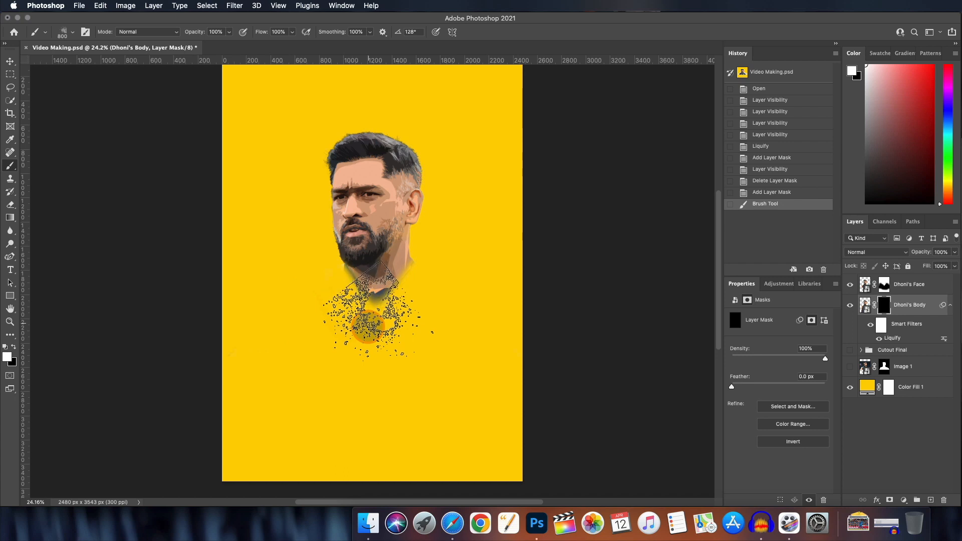
pyautogui.click(371, 315)
pyautogui.click(385, 319)
pyautogui.click(395, 322)
pyautogui.click(399, 327)
pyautogui.click(373, 328)
pyautogui.click(348, 328)
pyautogui.click(340, 332)
pyautogui.click(360, 357)
pyautogui.click(383, 359)
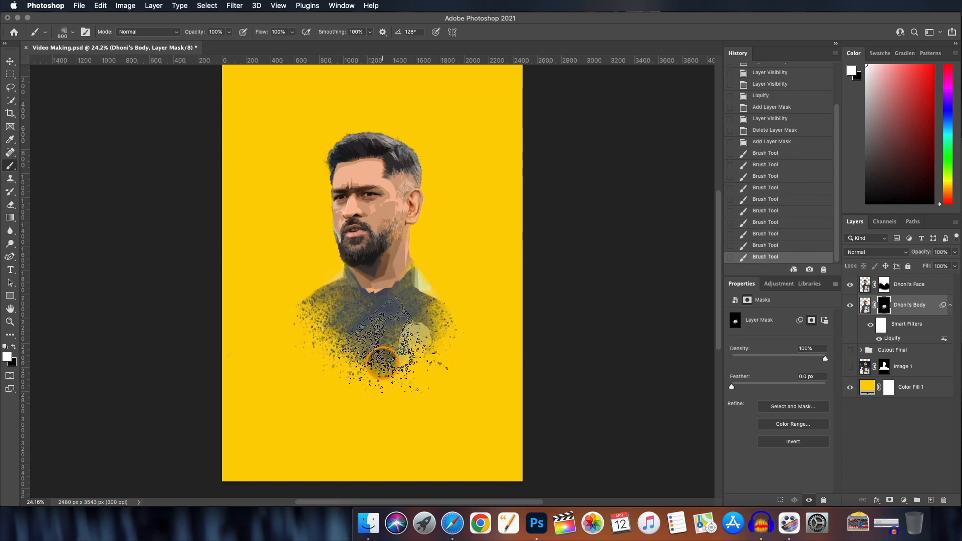
pyautogui.click(350, 345)
pyautogui.click(384, 363)
pyautogui.click(368, 350)
pyautogui.click(400, 363)
pyautogui.click(414, 359)
pyautogui.click(408, 331)
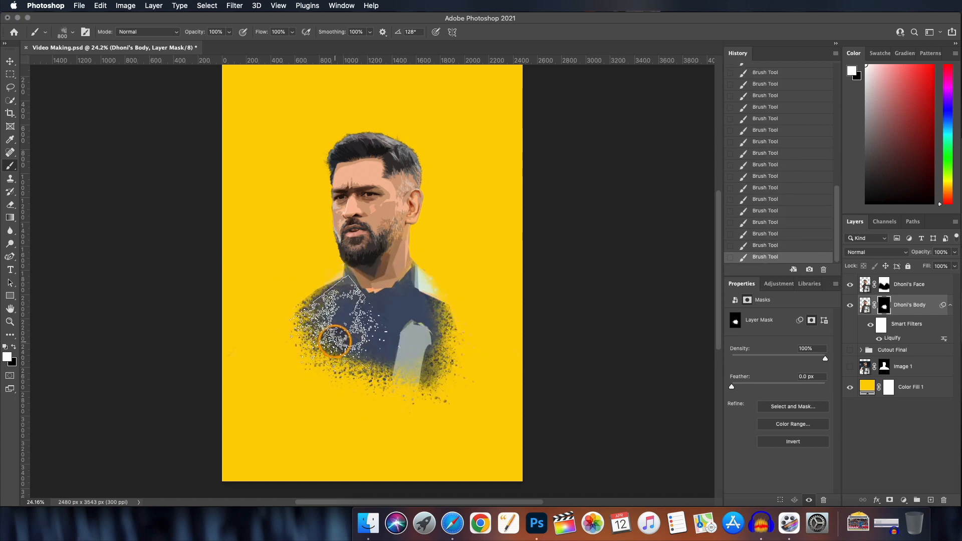
# Switch to the 001_Explosion brush at 1800 px and 171°, and reveal scattered particles of the torso below the chest
pyautogui.click(67, 31)
pyautogui.scroll(-2, 160, 200)
pyautogui.click(75, 146)
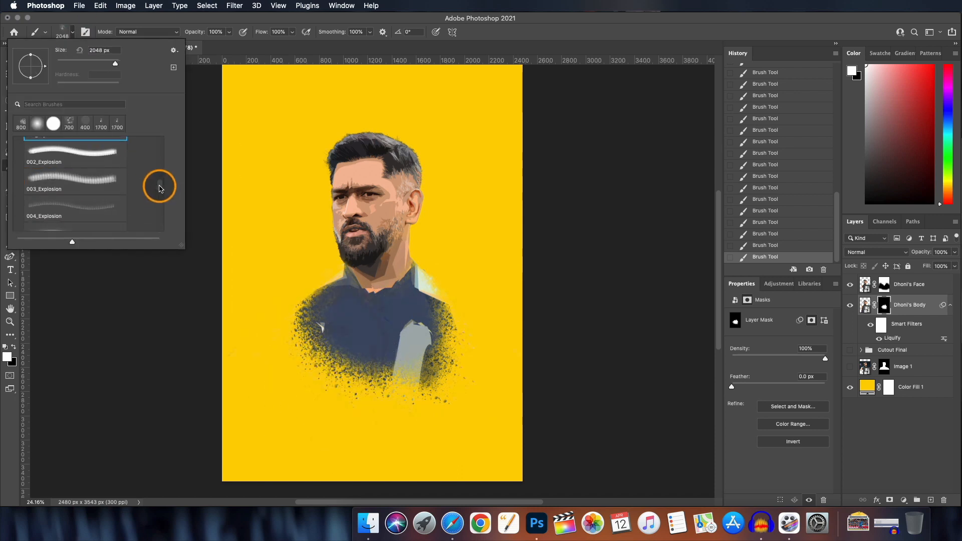
pyautogui.scroll(2, 159, 185)
pyautogui.moveTo(31, 55); pyautogui.dragTo(18, 62)
pyautogui.click(373, 366)
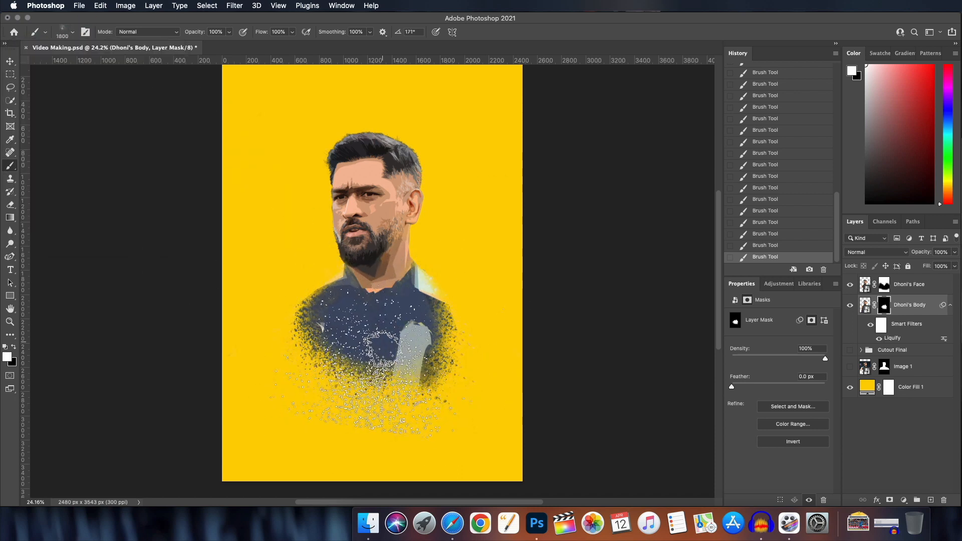
pyautogui.click(380, 392)
pyautogui.click(351, 421)
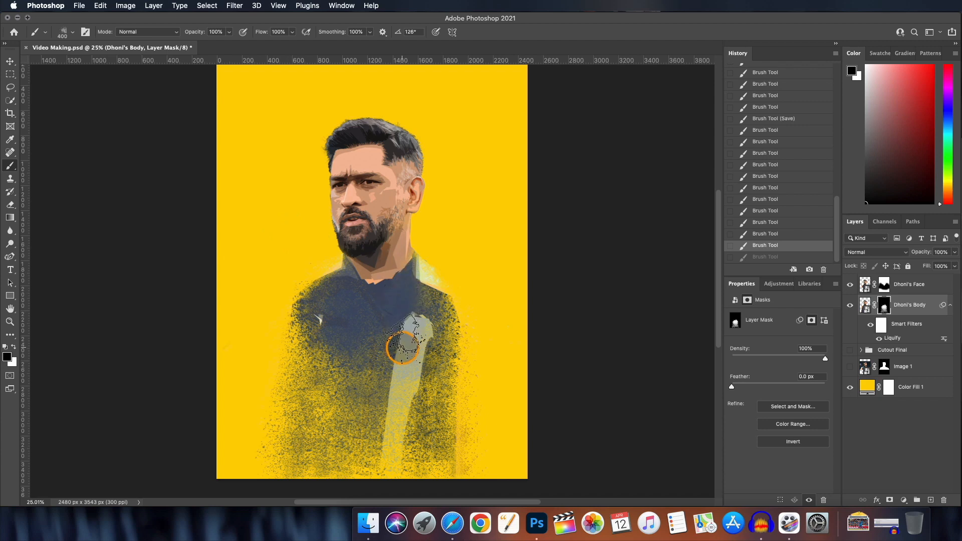
# Choose the Soft Round brush at 400 px for the Dhoni's Body mask and place vertical guides along both sides of the face
pyautogui.click(73, 34)
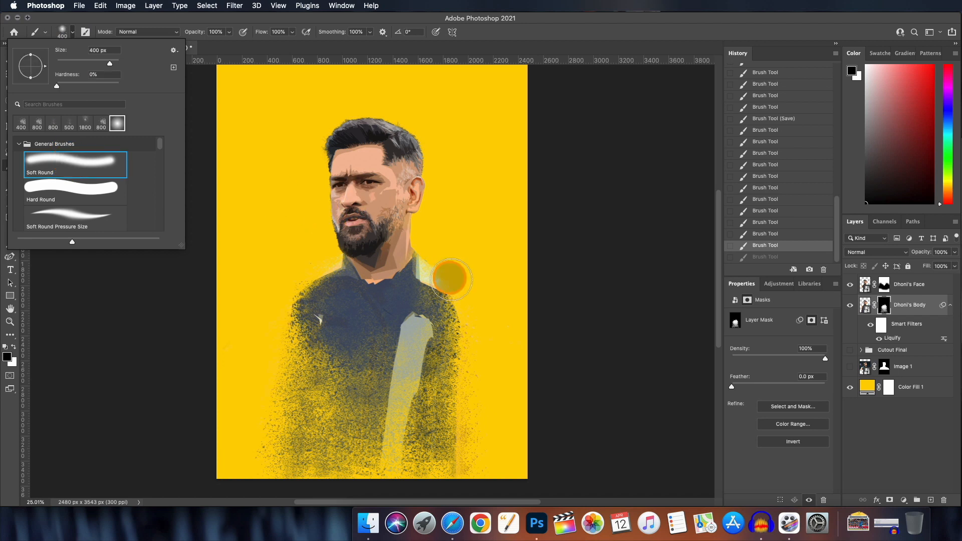
pyautogui.click(883, 307)
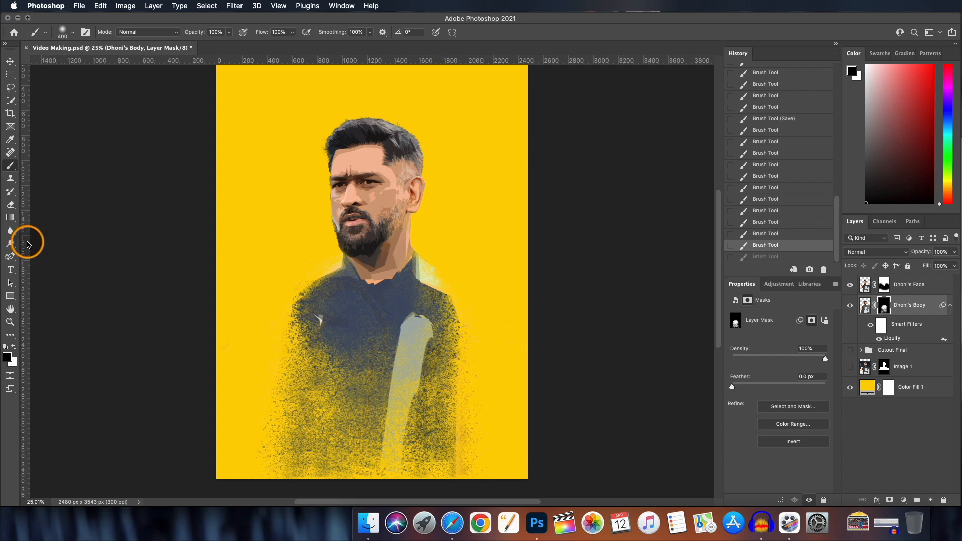
pyautogui.moveTo(27, 244); pyautogui.dragTo(327, 260)
pyautogui.moveTo(22, 262)
pyautogui.mouseDown()
pyautogui.moveTo(416, 278)
pyautogui.moveTo(436, 345)
pyautogui.mouseUp()
# Paint black on the Dhoni's Body mask to hide the shoulder and torso beyond the guide on the ear side
pyautogui.moveTo(434, 321)
pyautogui.mouseDown()
pyautogui.moveTo(440, 266)
pyautogui.moveTo(430, 322)
pyautogui.moveTo(429, 477)
pyautogui.moveTo(432, 317)
pyautogui.mouseUp()
pyautogui.moveTo(432, 317); pyautogui.dragTo(427, 484)
pyautogui.moveTo(457, 451); pyautogui.dragTo(463, 339)
pyautogui.moveTo(463, 339); pyautogui.dragTo(442, 470)
pyautogui.press(']')
pyautogui.press(']')
pyautogui.press(']')
pyautogui.moveTo(473, 439); pyautogui.dragTo(466, 495)
pyautogui.press('[')
pyautogui.press('[')
pyautogui.press('[')
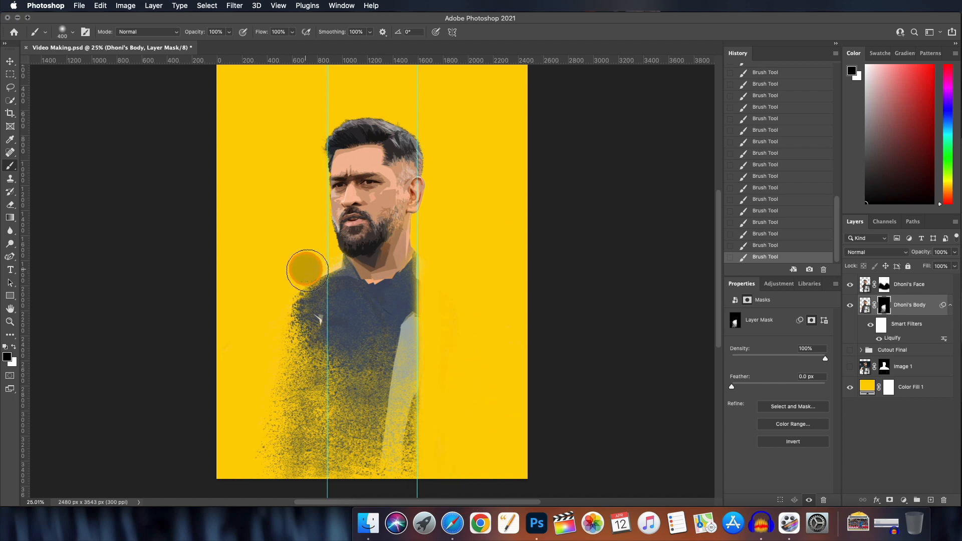
# Paint black on the Dhoni's Body mask outside the other guide and tidy both torso edges along the guides
pyautogui.moveTo(307, 266)
pyautogui.mouseDown()
pyautogui.moveTo(287, 394)
pyautogui.moveTo(299, 390)
pyautogui.moveTo(300, 418)
pyautogui.moveTo(309, 409)
pyautogui.moveTo(311, 473)
pyautogui.mouseUp()
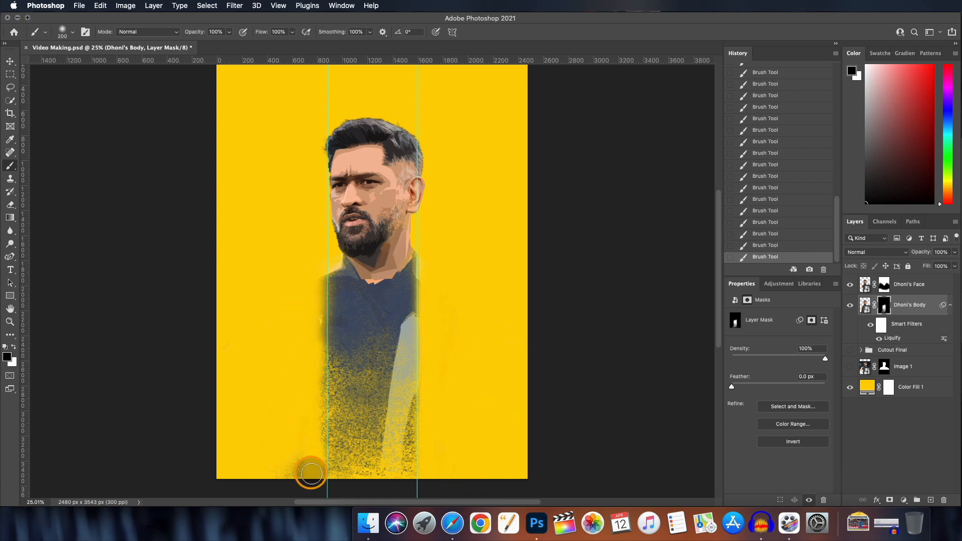
pyautogui.moveTo(316, 277); pyautogui.dragTo(311, 425)
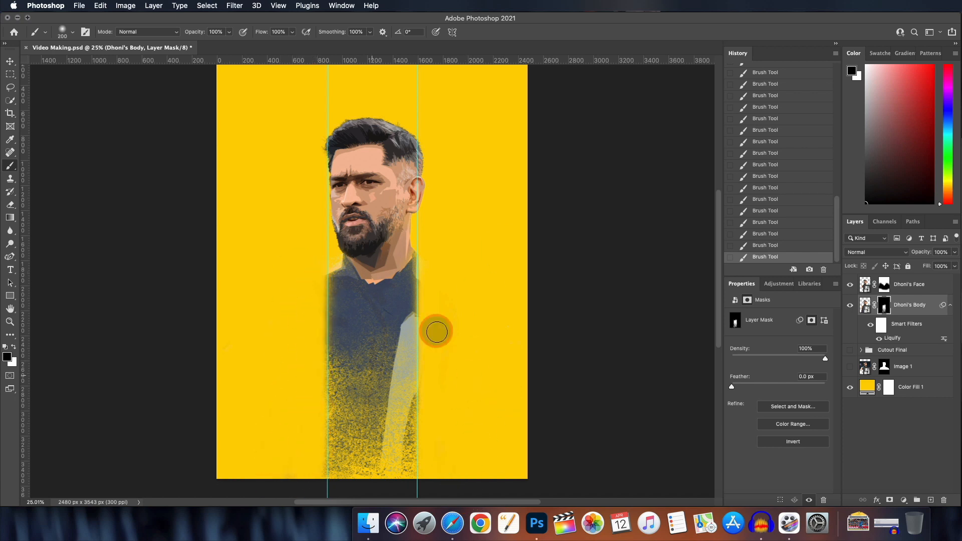
pyautogui.moveTo(433, 334)
pyautogui.mouseDown()
pyautogui.moveTo(454, 388)
pyautogui.moveTo(419, 421)
pyautogui.mouseUp()
pyautogui.moveTo(325, 323)
pyautogui.mouseDown()
pyautogui.moveTo(314, 401)
pyautogui.moveTo(323, 467)
pyautogui.mouseUp()
pyautogui.moveTo(323, 313); pyautogui.dragTo(318, 343)
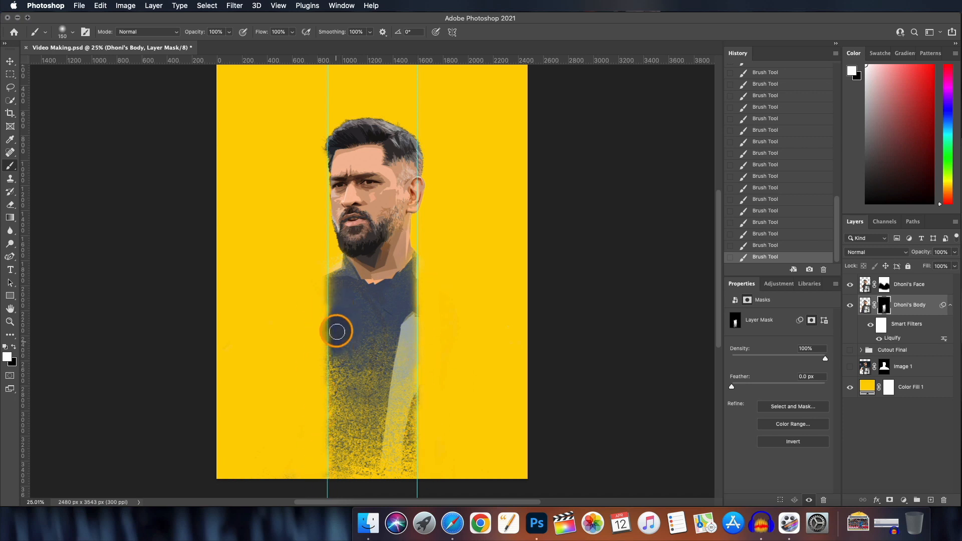
# Undo the latest edge strokes on the Dhoni's Body mask and try another black stroke along the torso's left edge
pyautogui.press('super+z')
pyautogui.press('super+z')
pyautogui.press('super+z')
pyautogui.press('super+z')
pyautogui.press('super+z')
pyautogui.press('super+z')
pyautogui.press('super+z')
pyautogui.press('super+z')
pyautogui.press('super+z')
pyautogui.press('super+z')
pyautogui.press('super+z')
pyautogui.moveTo(320, 331)
pyautogui.mouseDown()
pyautogui.moveTo(313, 368)
pyautogui.moveTo(325, 339)
pyautogui.moveTo(320, 479)
pyautogui.mouseUp()
pyautogui.press('super+z')
pyautogui.press('x')
# Remove both vertical guides from the canvas
pyautogui.click(10, 61)
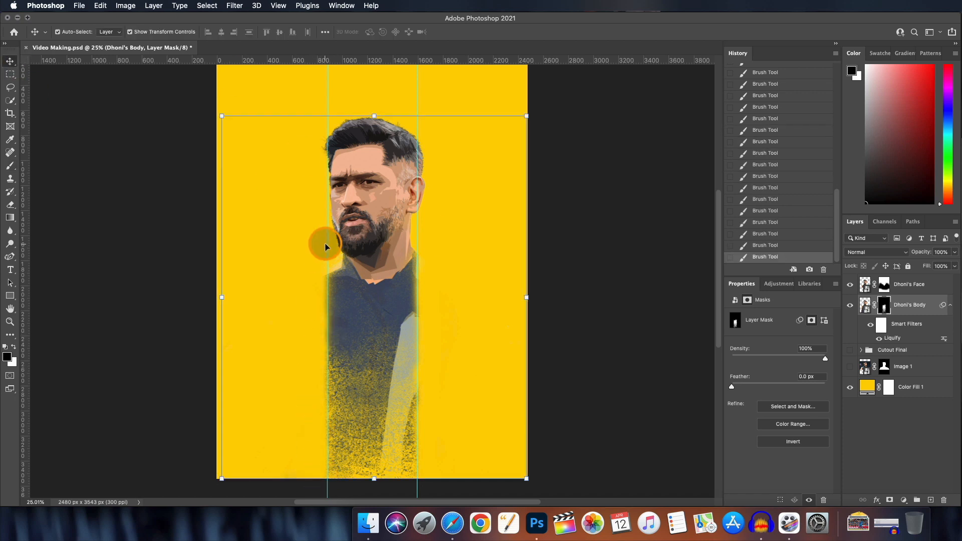
pyautogui.moveTo(327, 243); pyautogui.dragTo(2, 262)
pyautogui.moveTo(418, 243); pyautogui.dragTo(10, 263)
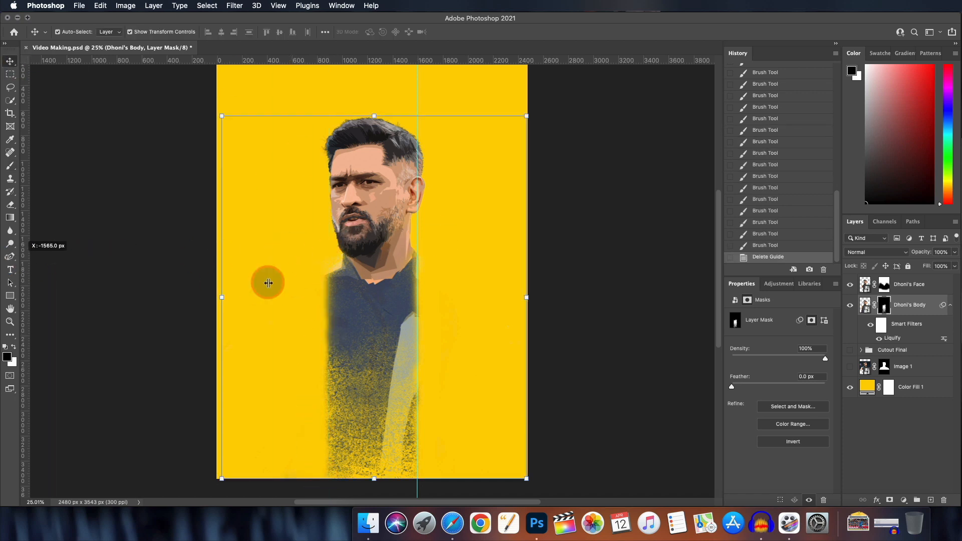
# Lower the brush flow to 29% and fade the torso's lower end with a 250 px black brush on the Dhoni's Body mask
pyautogui.scroll(-3, 467, 321)
pyautogui.click(9, 169)
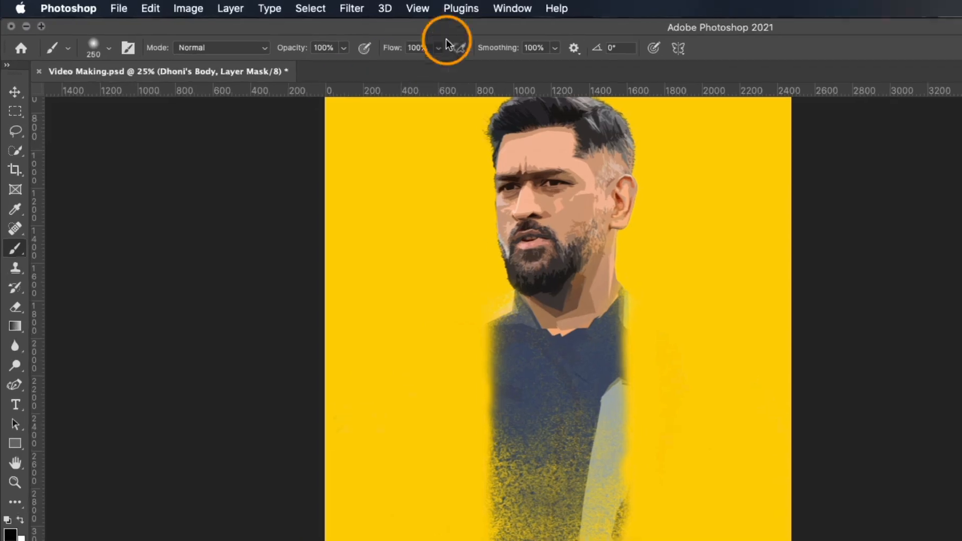
pyautogui.moveTo(395, 56)
pyautogui.mouseDown()
pyautogui.moveTo(371, 43)
pyautogui.moveTo(386, 43)
pyautogui.mouseUp()
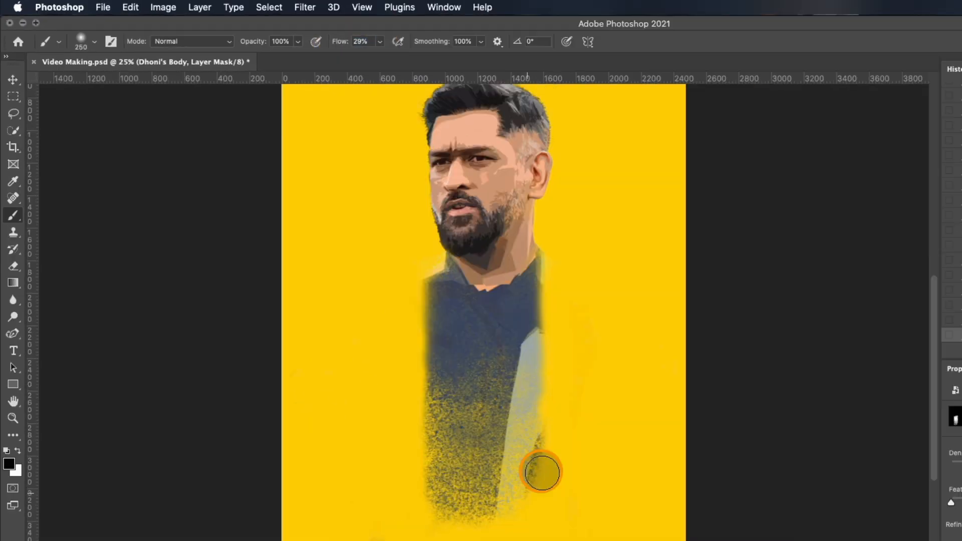
pyautogui.moveTo(542, 473)
pyautogui.mouseDown()
pyautogui.moveTo(473, 540)
pyautogui.moveTo(556, 402)
pyautogui.moveTo(486, 508)
pyautogui.mouseUp()
pyautogui.scroll(3, 575, 353)
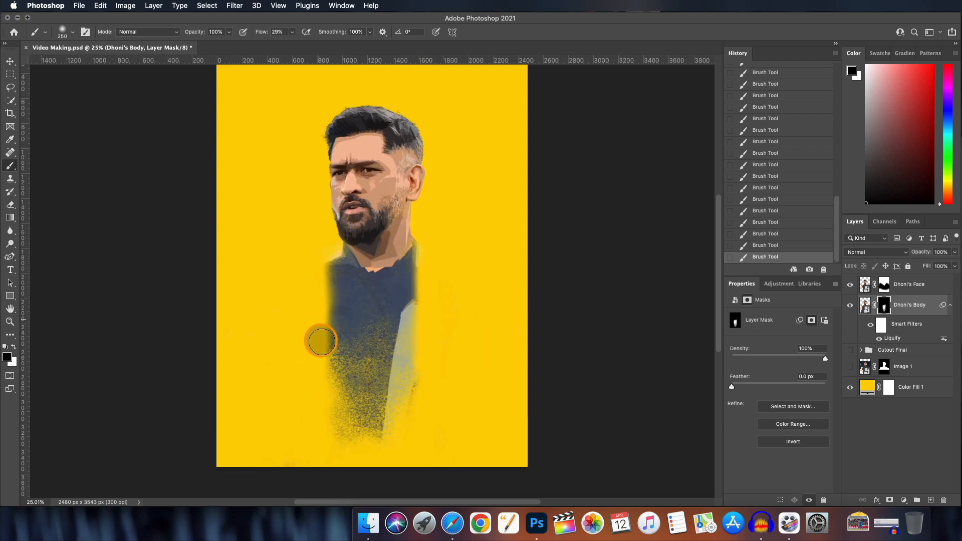
pyautogui.press('v')
pyautogui.scroll(-1, 468, 337)
pyautogui.scroll(4, 467, 337)
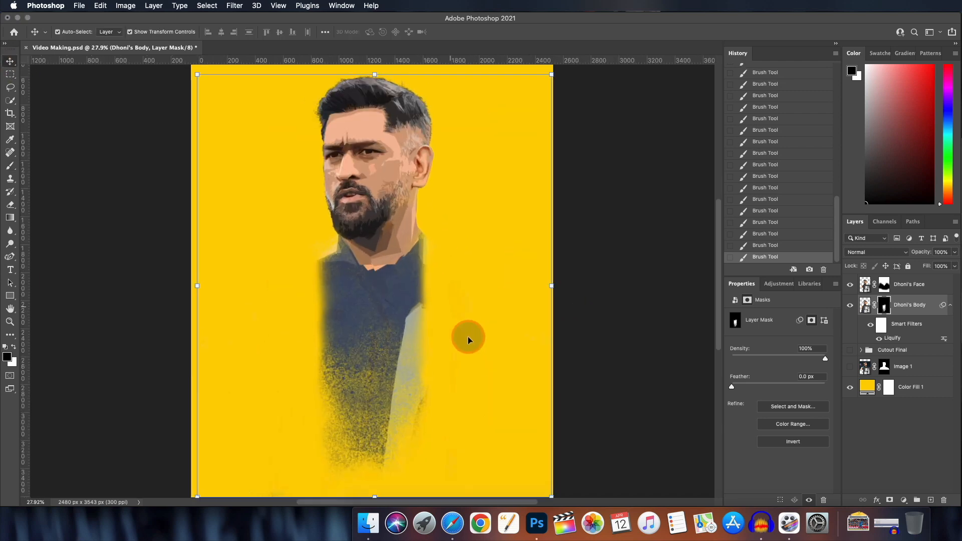
pyautogui.scroll(-1, 468, 337)
pyautogui.scroll(-1, 467, 335)
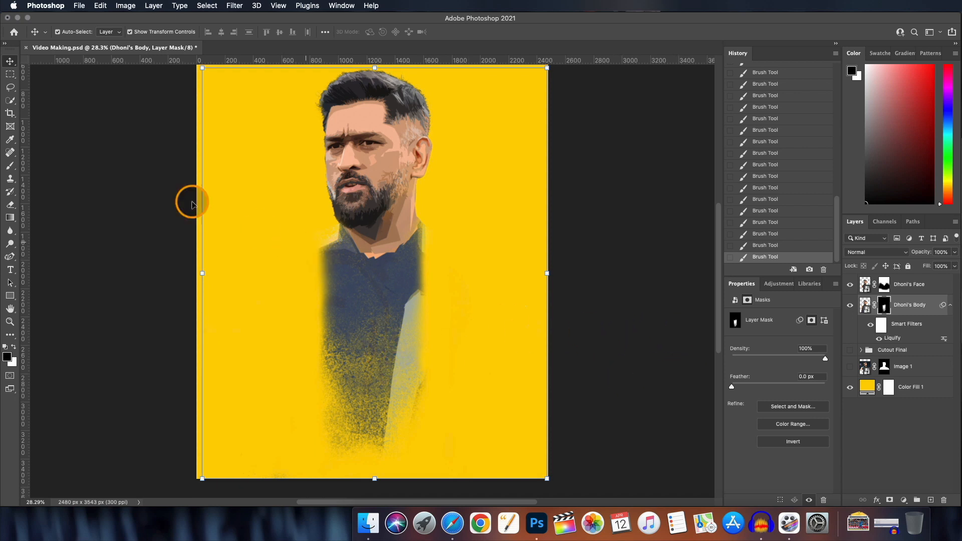
pyautogui.moveTo(581, 300); pyautogui.dragTo(601, 312)
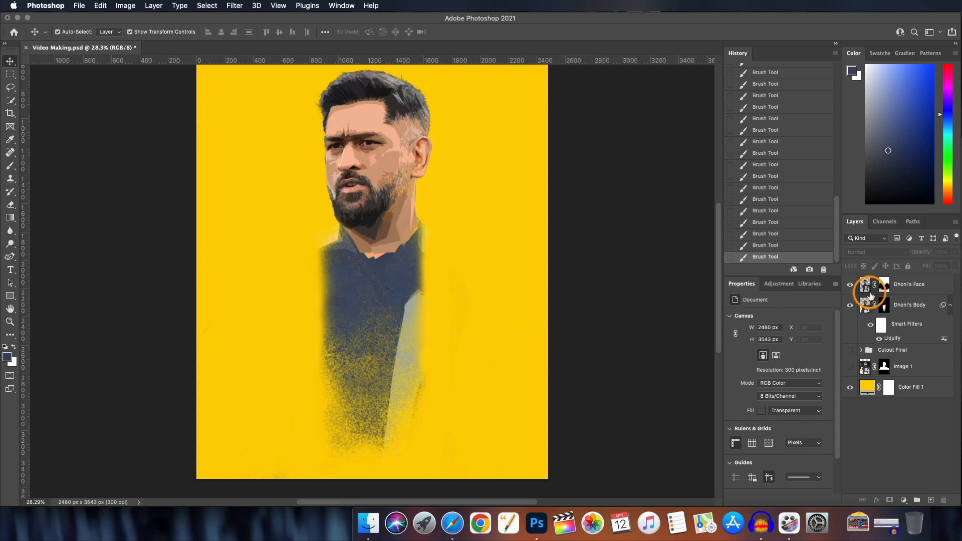
# Add a Black & White adjustment layer above Dhoni's Face and clip it to that layer
pyautogui.click(903, 292)
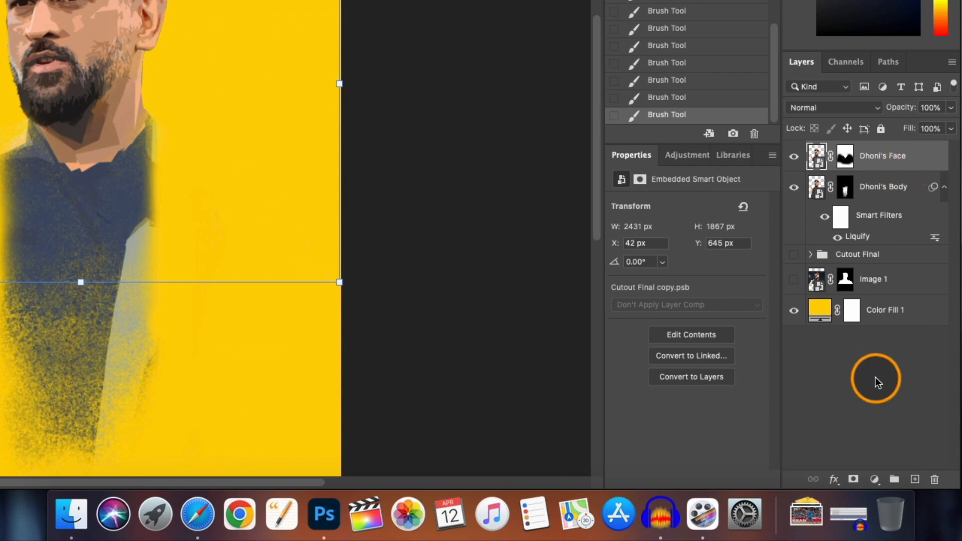
pyautogui.click(874, 479)
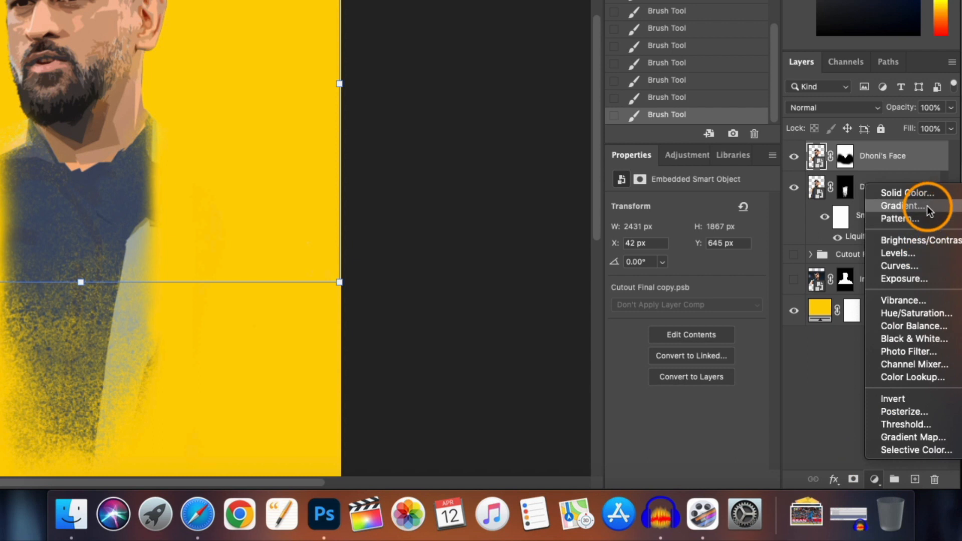
pyautogui.click(909, 341)
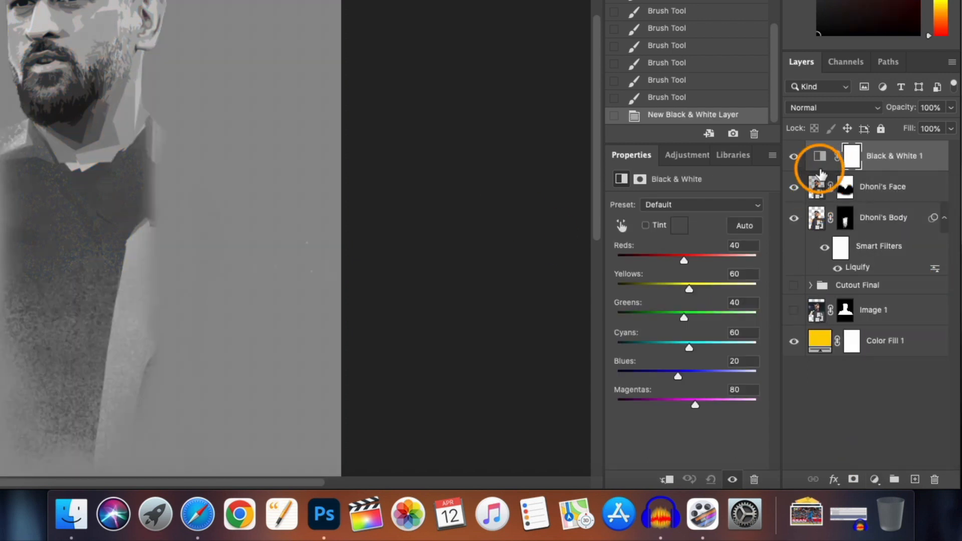
pyautogui.keyDown('alt'); pyautogui.click(827, 168); pyautogui.keyUp('alt')
# Add a Levels adjustment clipped to Dhoni's Face with input levels of 60, 1.27 and 196
pyautogui.click(874, 479)
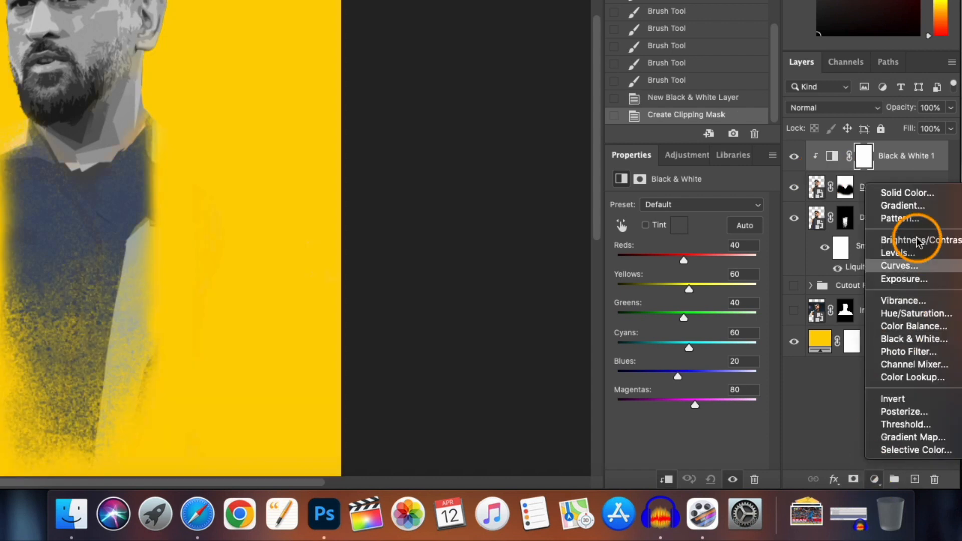
pyautogui.click(896, 253)
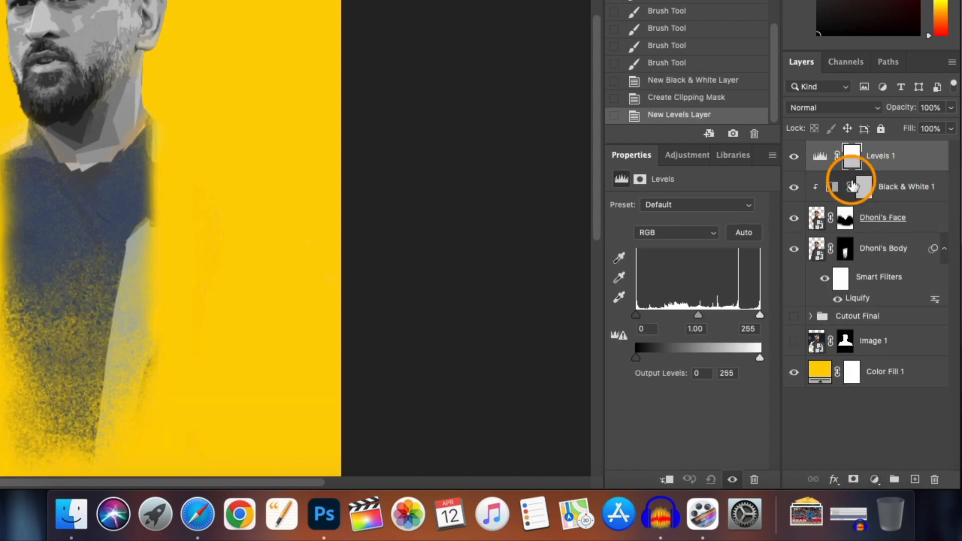
pyautogui.keyDown('alt'); pyautogui.click(817, 172); pyautogui.keyUp('alt')
pyautogui.moveTo(745, 391); pyautogui.dragTo(763, 390)
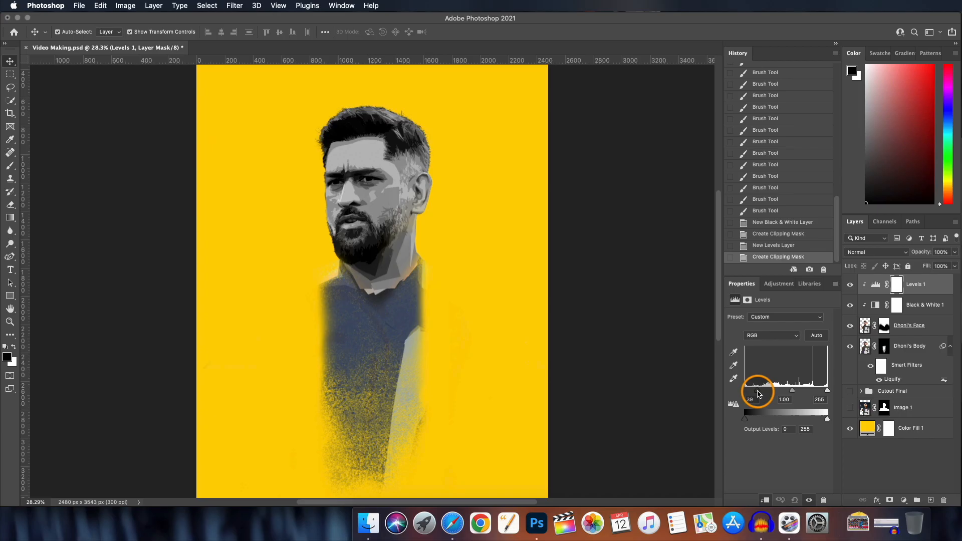
pyautogui.moveTo(827, 391); pyautogui.dragTo(808, 391)
pyautogui.moveTo(786, 390); pyautogui.dragTo(782, 390)
pyautogui.press('super+plus')
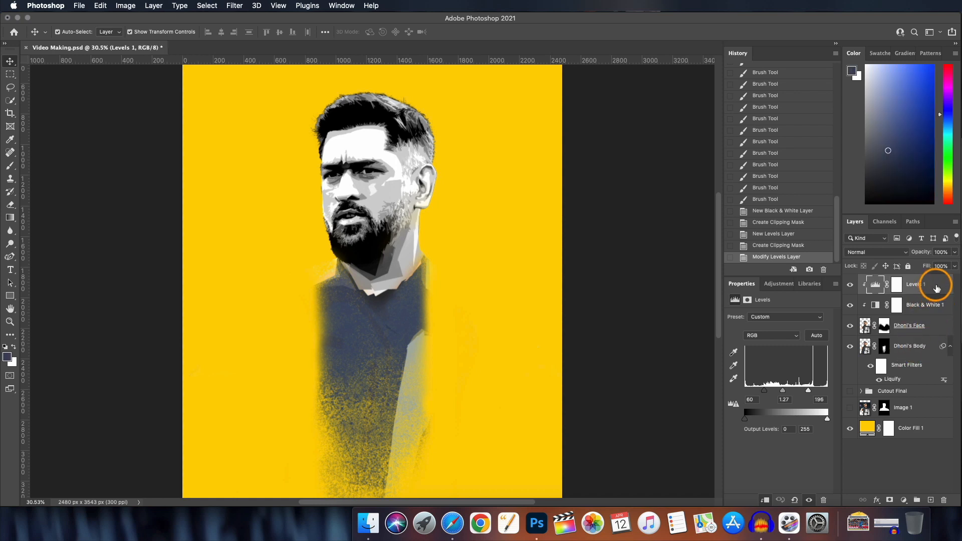
# Copy the face's Levels adjustment to just above Dhoni's Body and clip it to that layer
pyautogui.press('super')
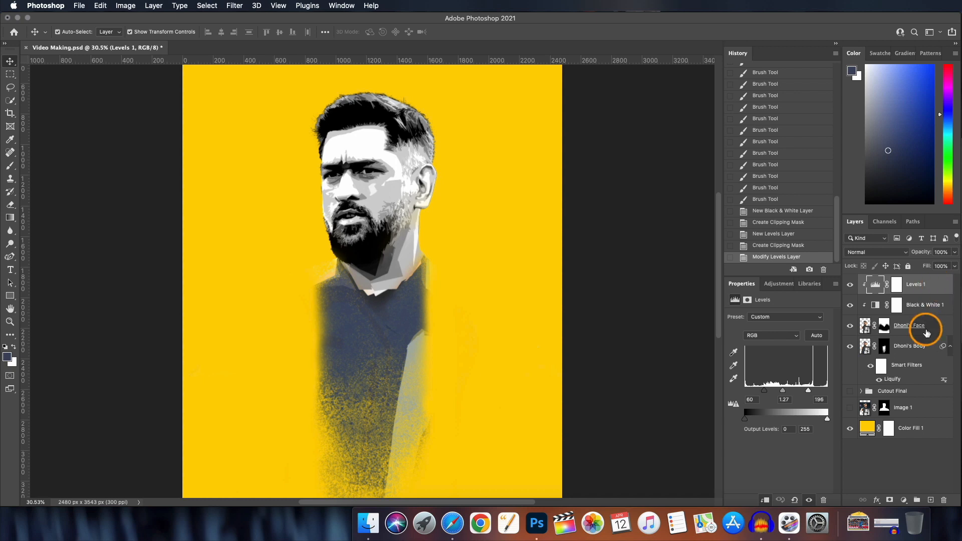
pyautogui.click(914, 349)
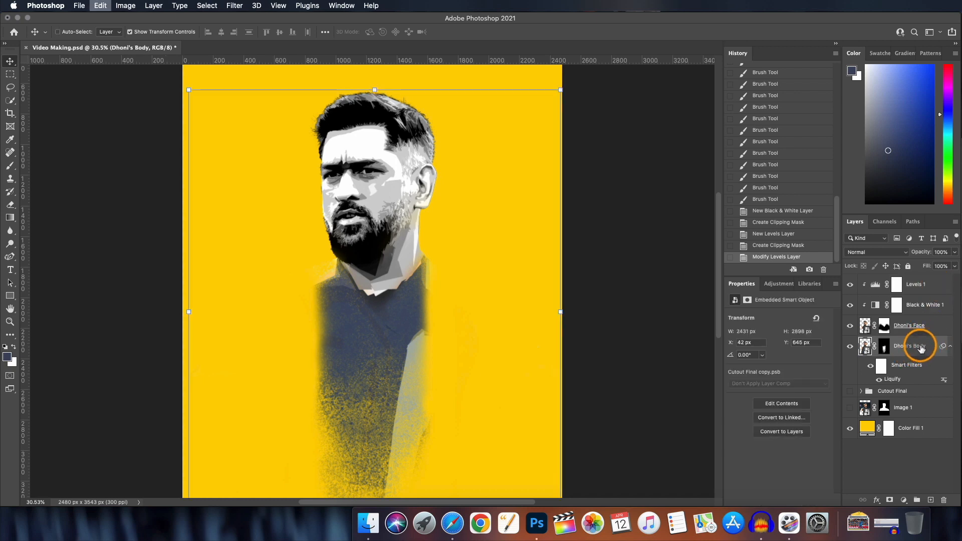
pyautogui.press('super+v')
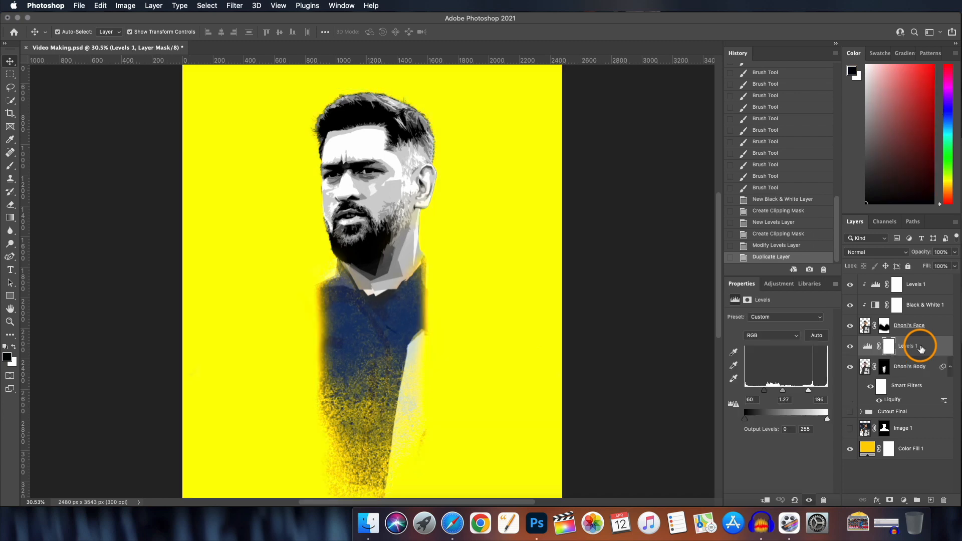
pyautogui.keyDown('alt'); pyautogui.click(867, 357); pyautogui.keyUp('alt')
# Copy the Black & White adjustment directly above Dhoni's Body and clip both it and the Levels copy to the body
pyautogui.click(918, 303)
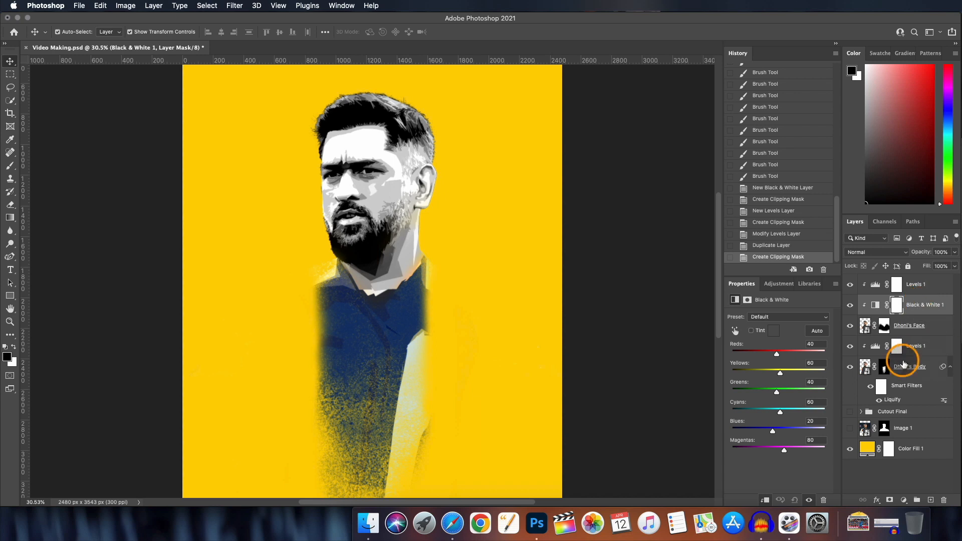
pyautogui.moveTo(903, 364); pyautogui.dragTo(906, 366)
pyautogui.keyDown('alt'); pyautogui.click(867, 373); pyautogui.keyUp('alt')
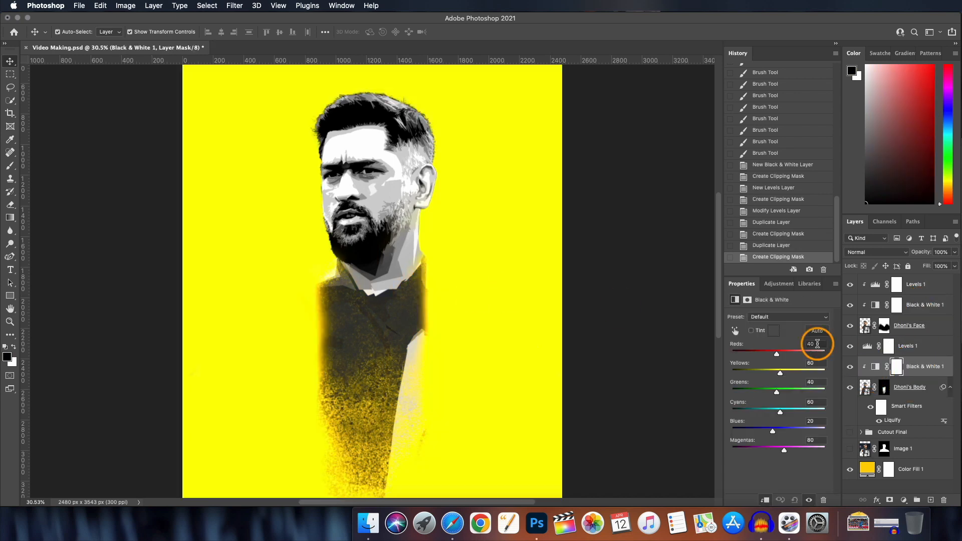
pyautogui.keyDown('alt'); pyautogui.click(867, 352); pyautogui.keyUp('alt')
# Set the input levels of the body's Levels adjustment to 74, 1.22 and 210
pyautogui.click(896, 344)
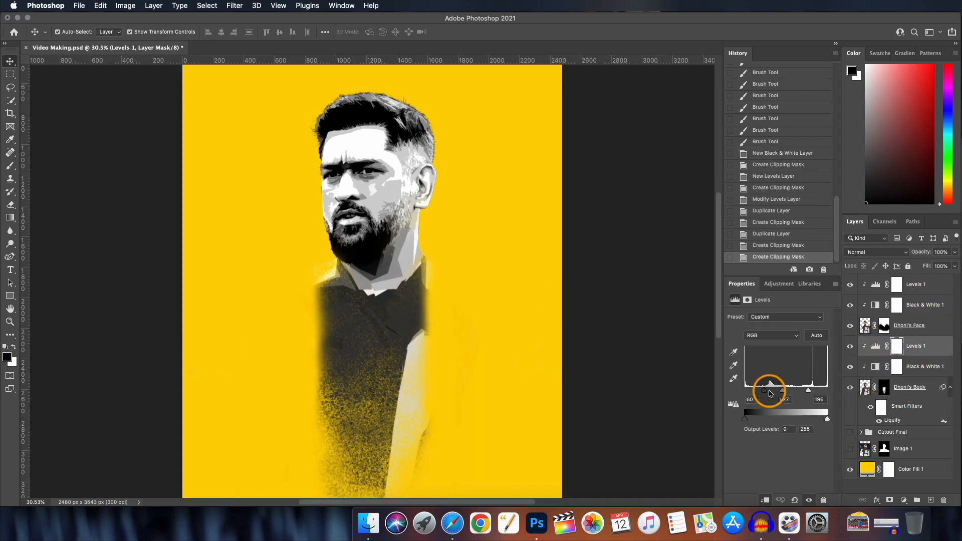
pyautogui.moveTo(763, 394); pyautogui.dragTo(788, 390)
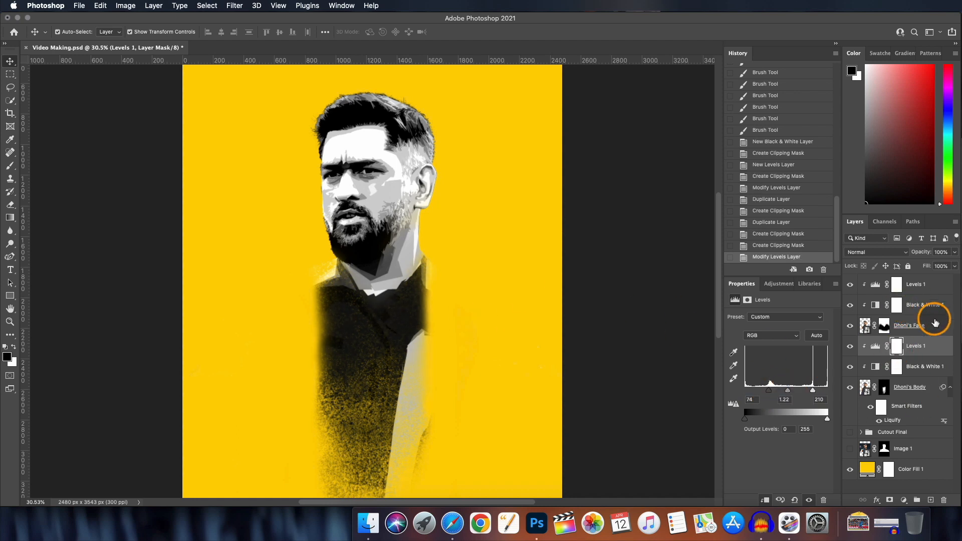
# Group all layers from the top Levels adjustment down to Dhoni's Body
pyautogui.click(913, 331)
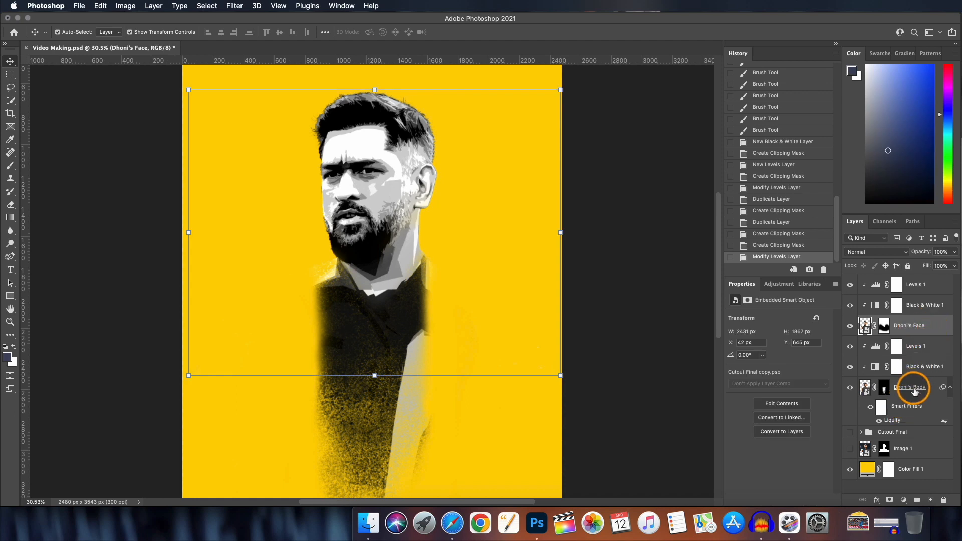
pyautogui.click(936, 286)
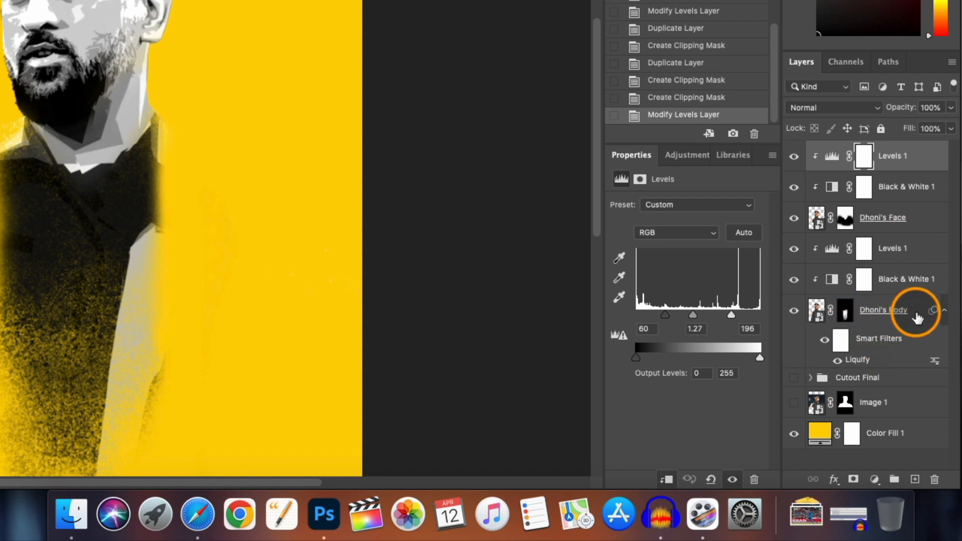
pyautogui.keyDown('shift'); pyautogui.click(917, 318); pyautogui.keyUp('shift')
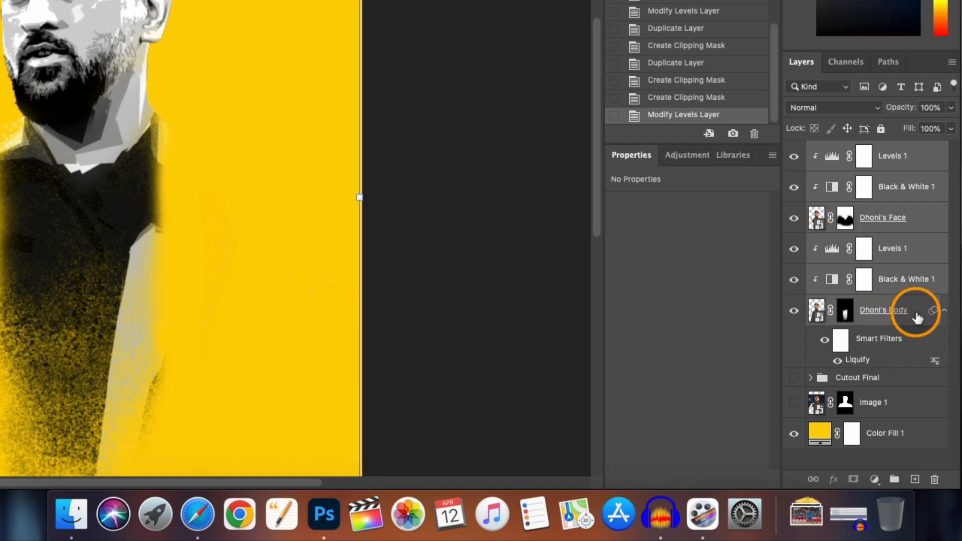
pyautogui.press('super+g')
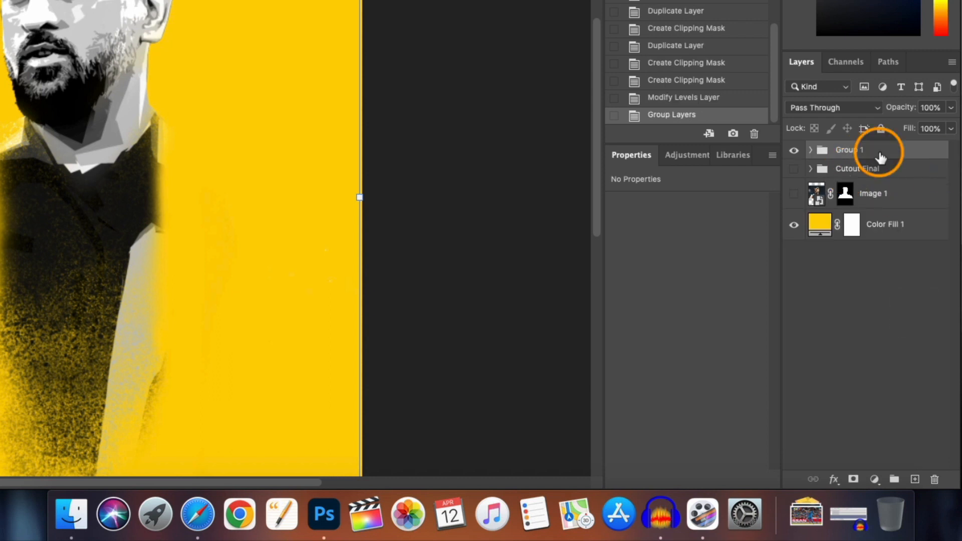
# Duplicate the new group and rename the copy "Dhoni Final"
pyautogui.press('super+j')
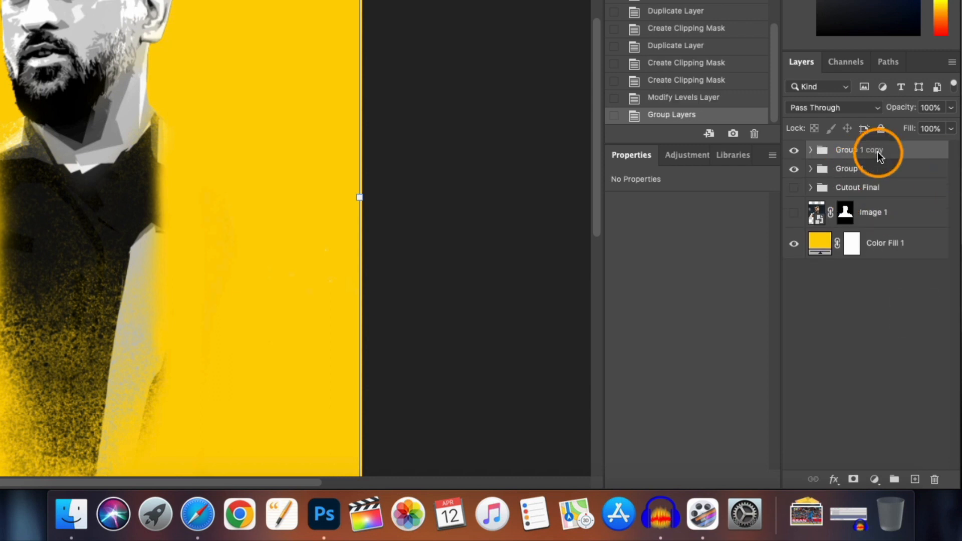
pyautogui.doubleClick(877, 152)
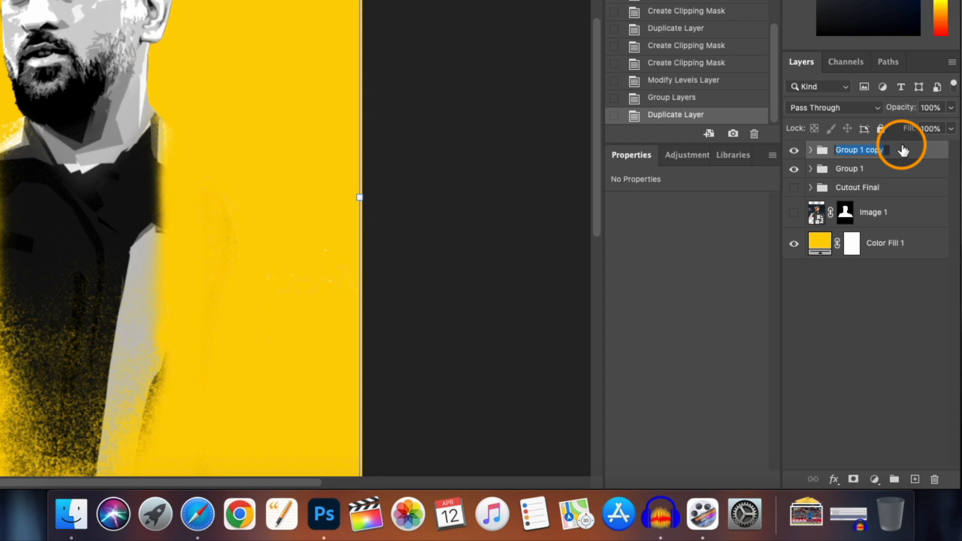
pyautogui.write('Dhoni Final')
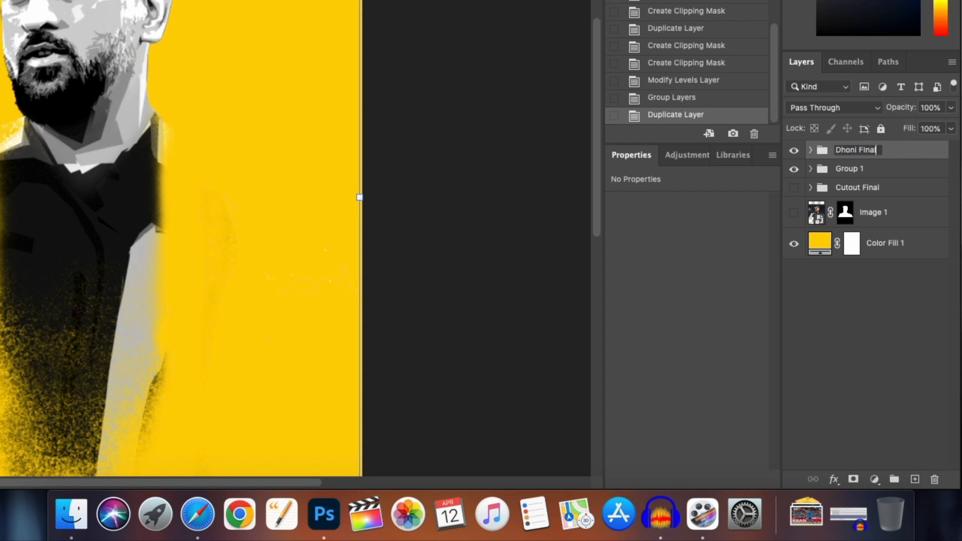
# Hide Group 1 and convert the Dhoni Final group into a smart object
pyautogui.click(793, 173)
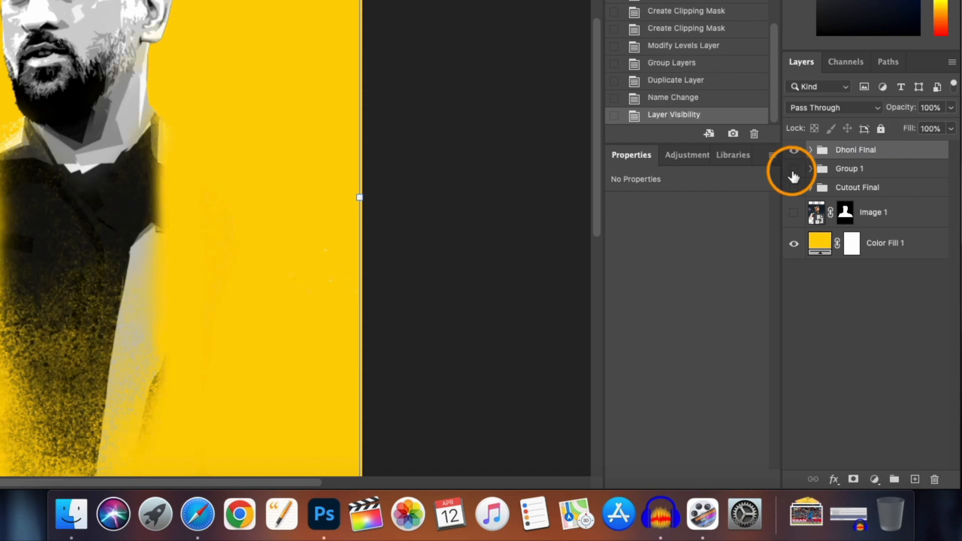
pyautogui.rightClick(919, 158)
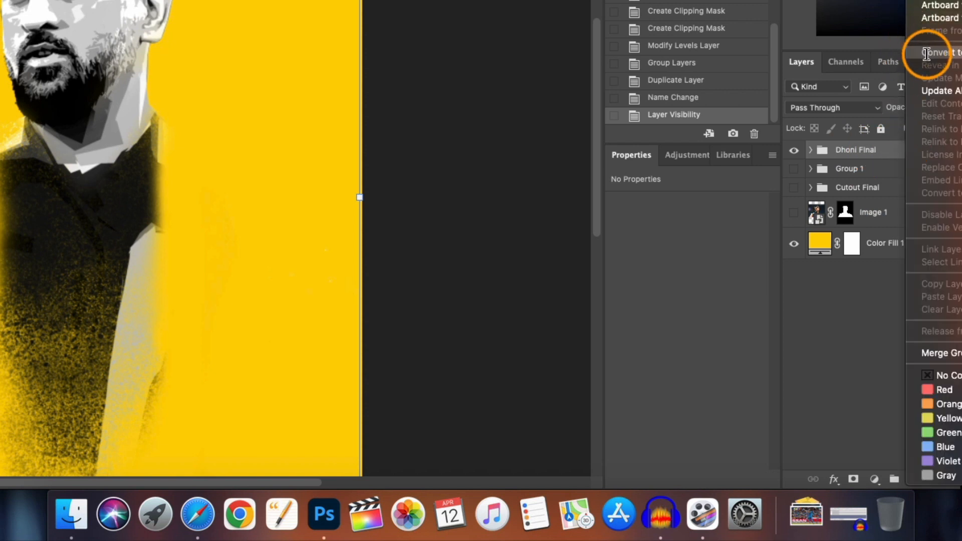
pyautogui.click(926, 53)
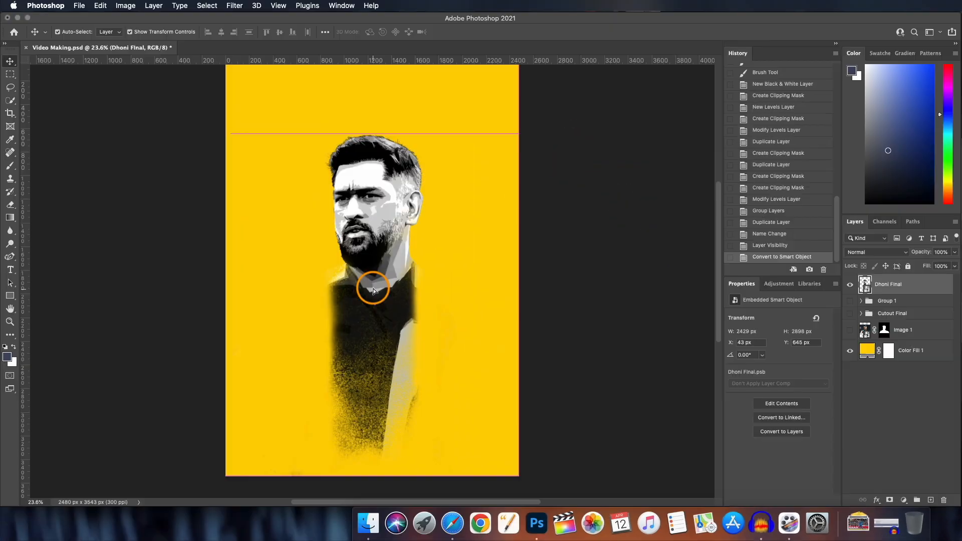
# Move the Dhoni Final smart object up the poster to about X 26 px, Y 416 px
pyautogui.moveTo(73, 157); pyautogui.dragTo(79, 149)
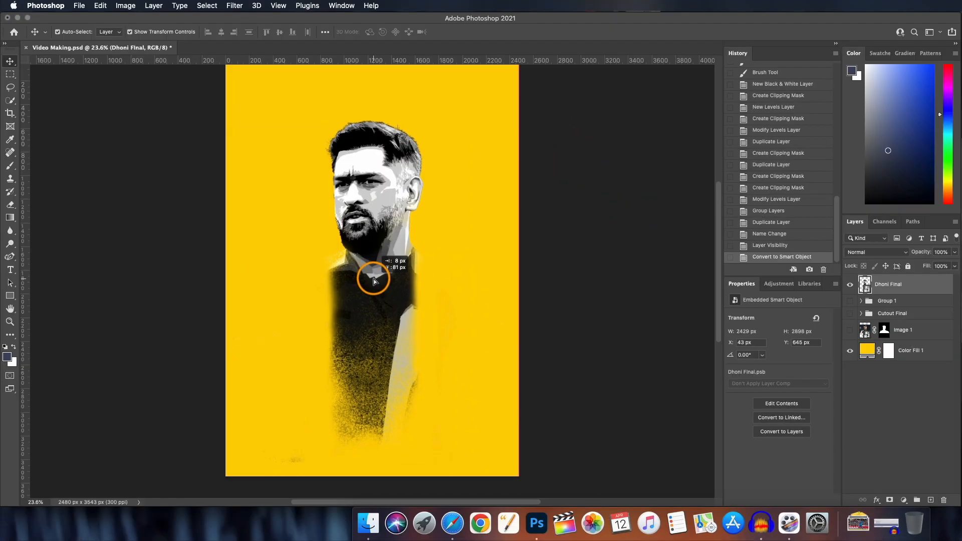
pyautogui.moveTo(373, 278)
pyautogui.mouseDown()
pyautogui.moveTo(373, 270)
pyautogui.moveTo(367, 285)
pyautogui.mouseUp()
# Rasterize the Dhoni Final layer and erase the stray specks around the faded lower body with a 175 px eraser
pyautogui.scroll(6, 375, 273)
pyautogui.scroll(-5, 376, 274)
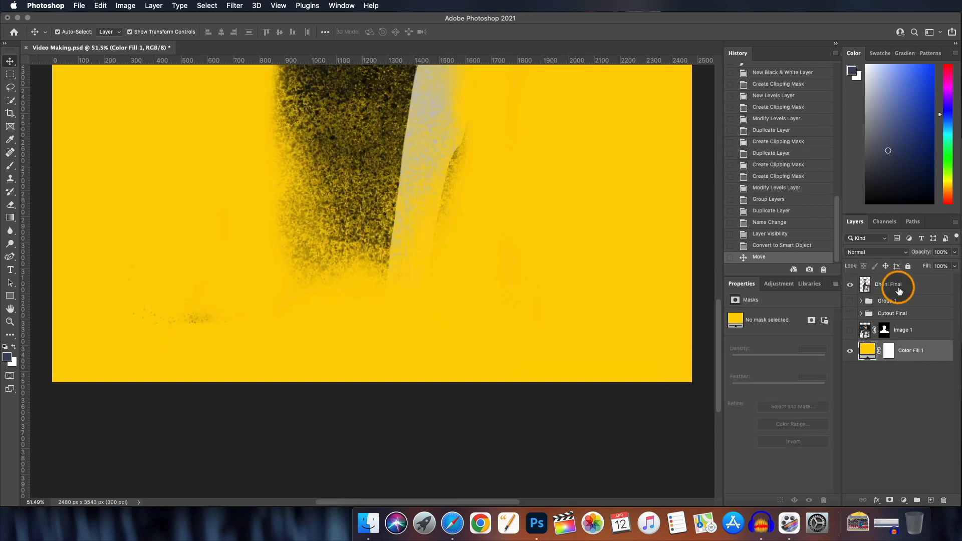
pyautogui.click(895, 285)
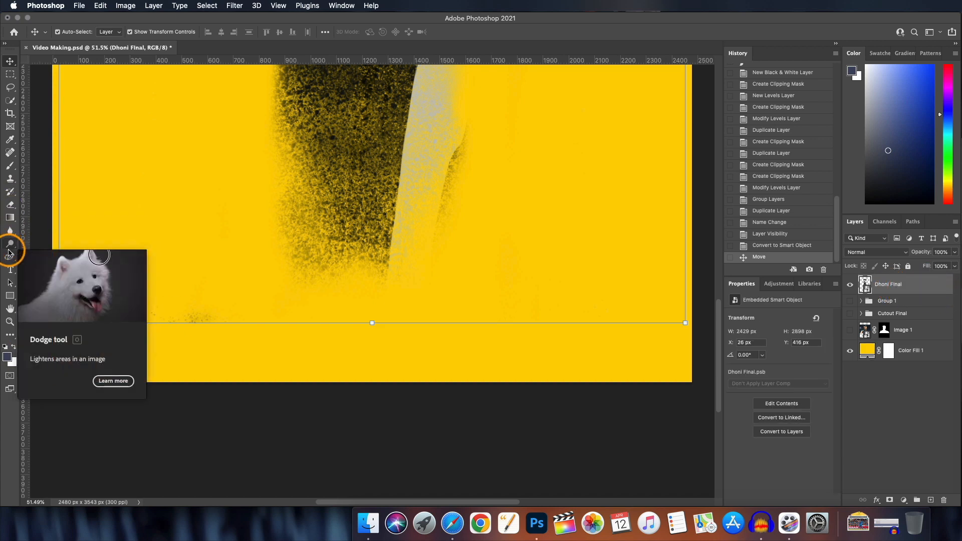
pyautogui.click(10, 205)
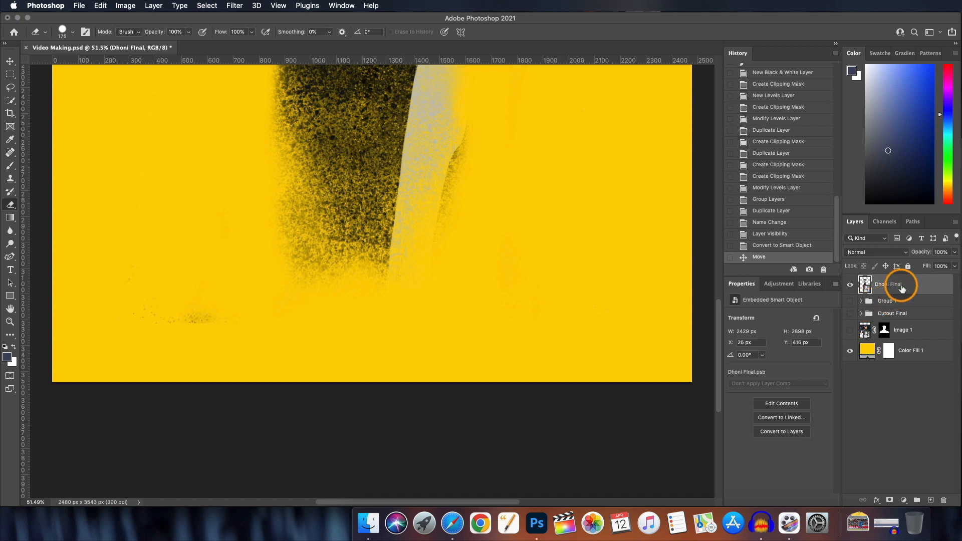
pyautogui.click(201, 317)
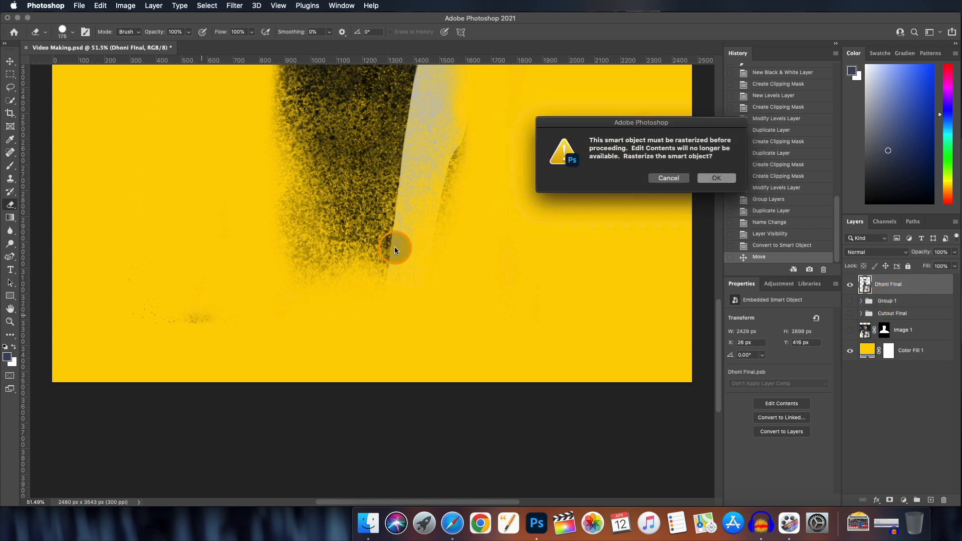
pyautogui.click(711, 178)
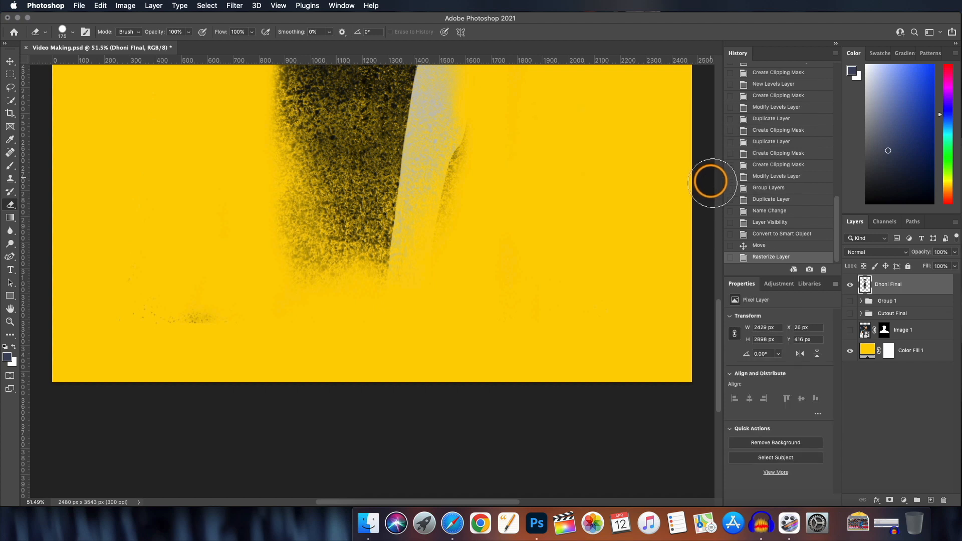
pyautogui.moveTo(257, 325)
pyautogui.mouseDown()
pyautogui.moveTo(185, 324)
pyautogui.moveTo(140, 305)
pyautogui.mouseUp()
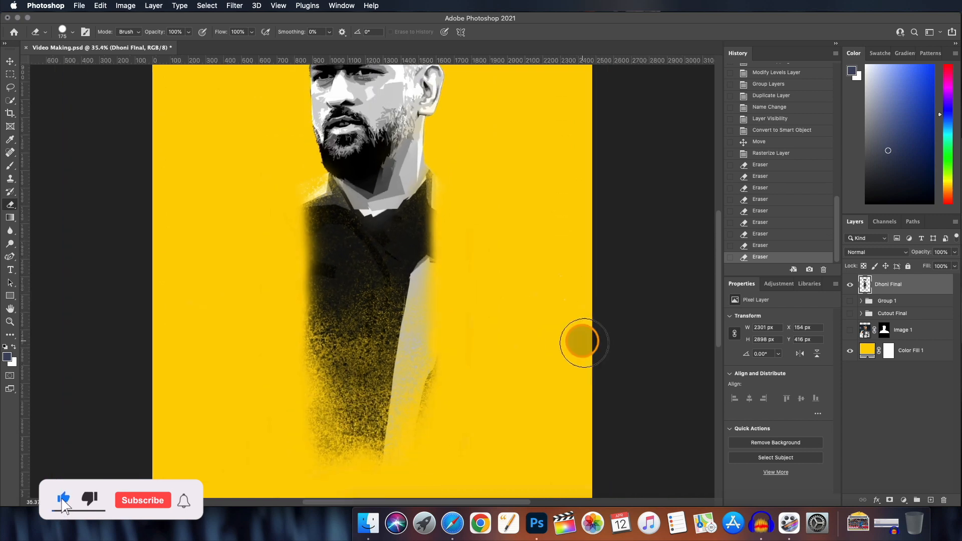
# Examine the portrait's faded edges and the surrounding yellow background at several magnifications
pyautogui.scroll(1, 582, 342)
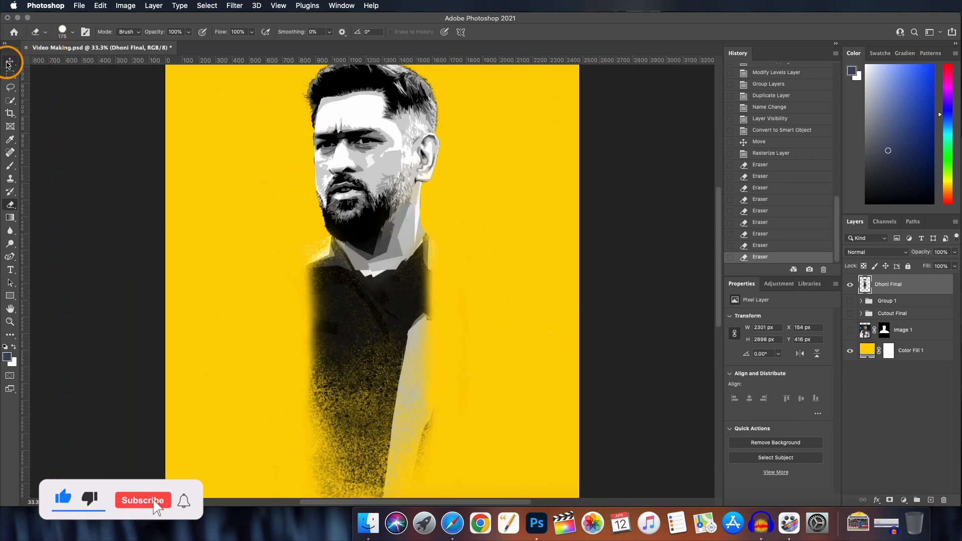
pyautogui.click(8, 62)
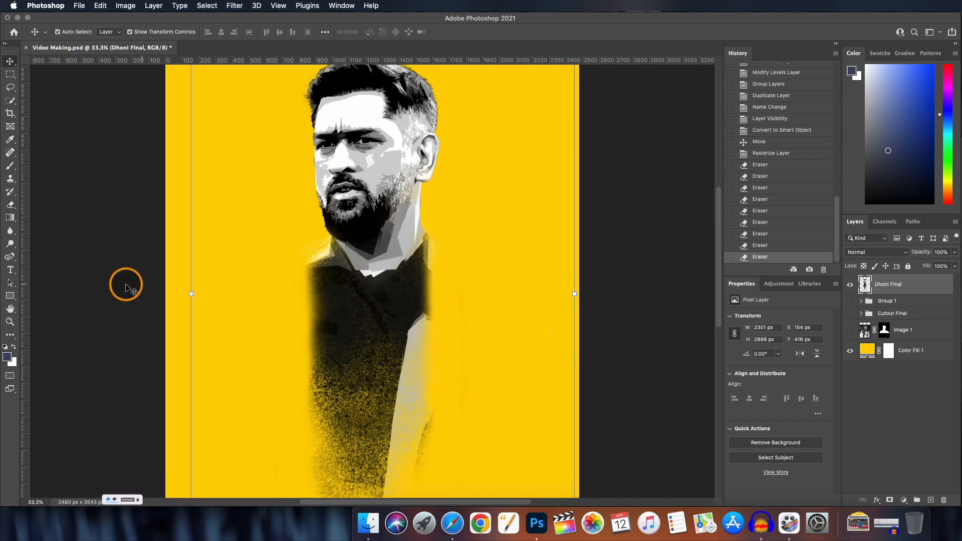
pyautogui.click(170, 280)
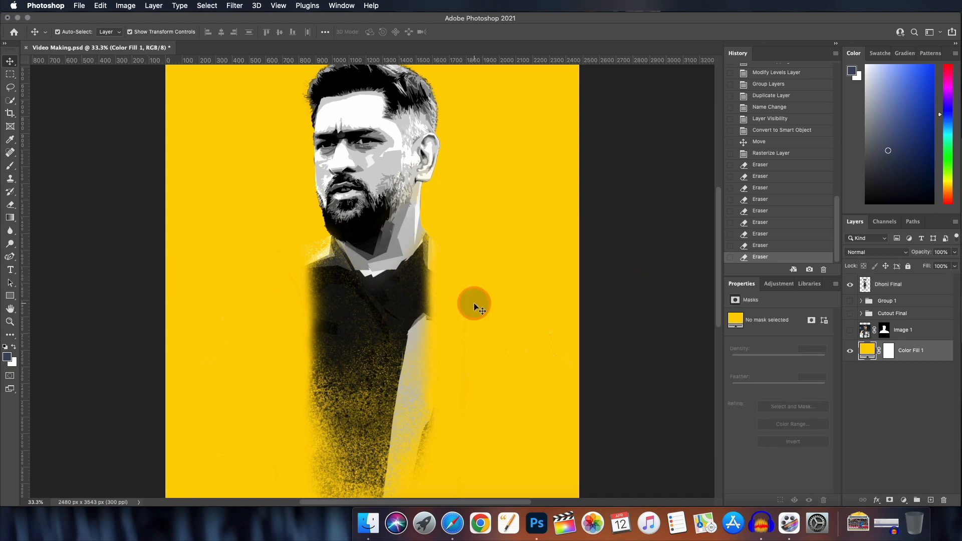
pyautogui.scroll(-1, 473, 302)
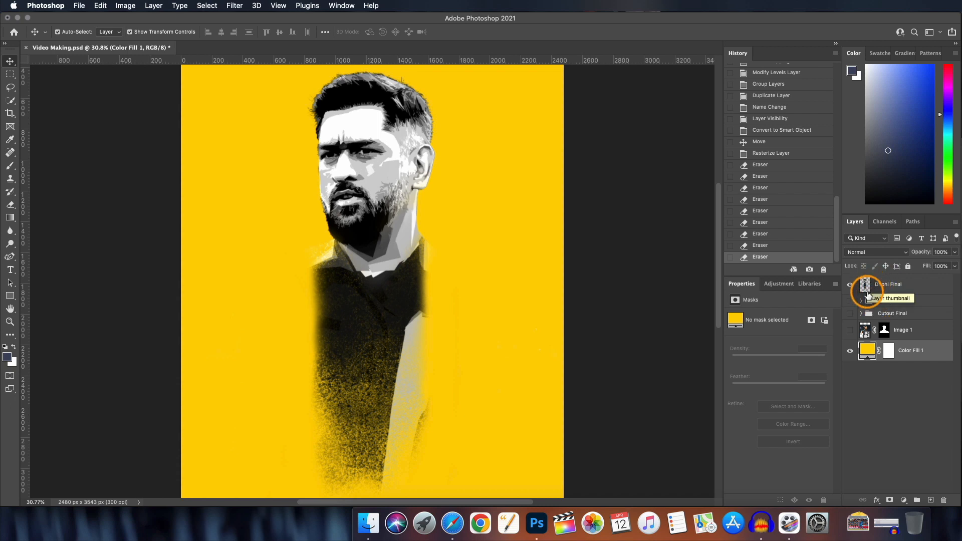
pyautogui.scroll(-1, 488, 308)
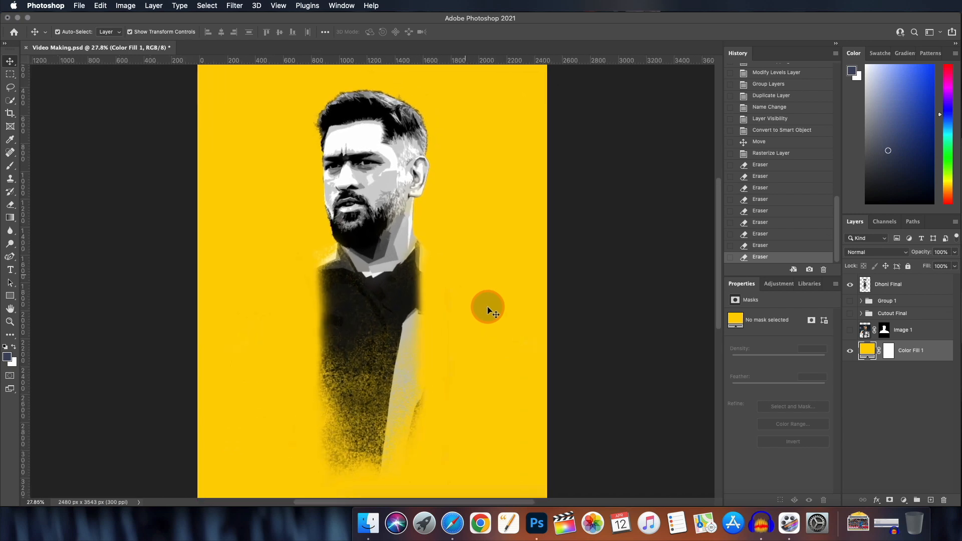
pyautogui.scroll(1, 436, 316)
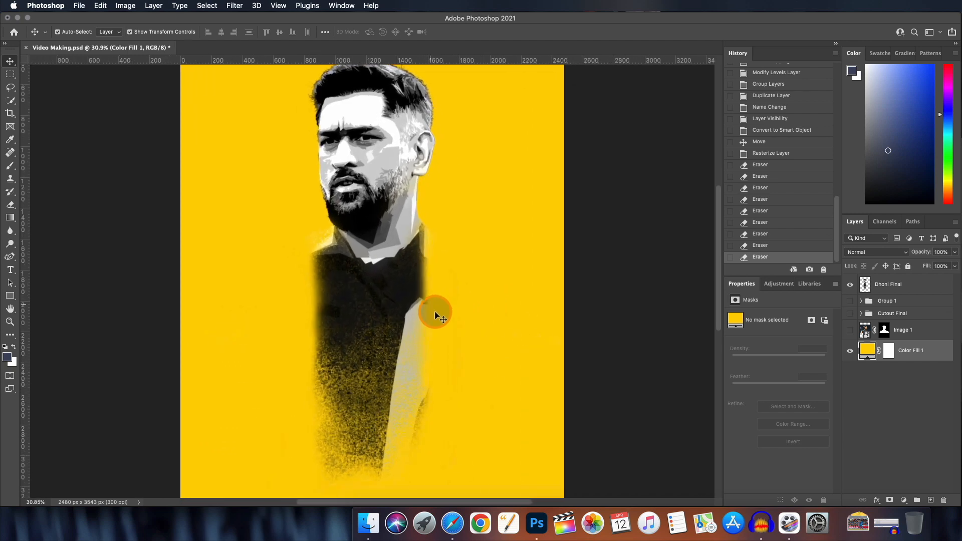
pyautogui.scroll(1, 436, 316)
pyautogui.scroll(-2, 436, 316)
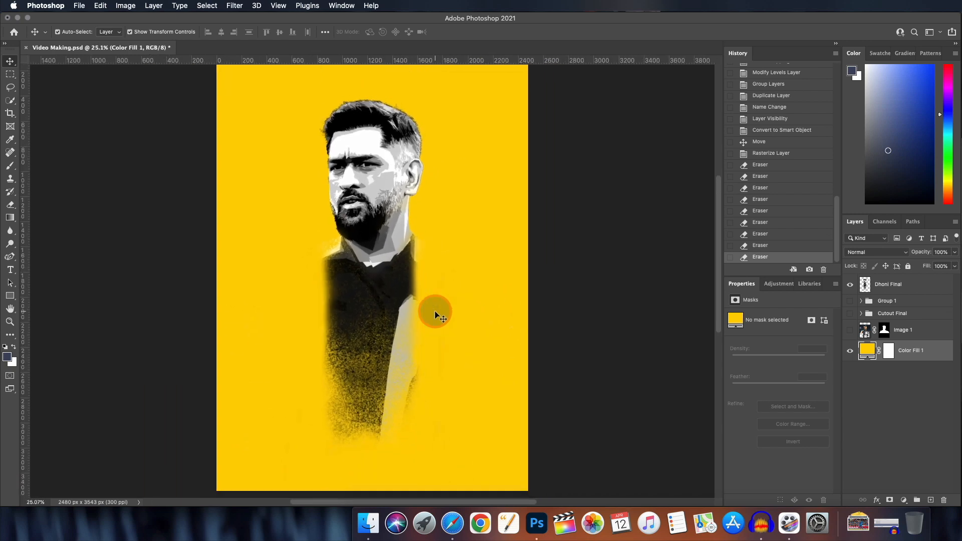
pyautogui.scroll(1, 406, 236)
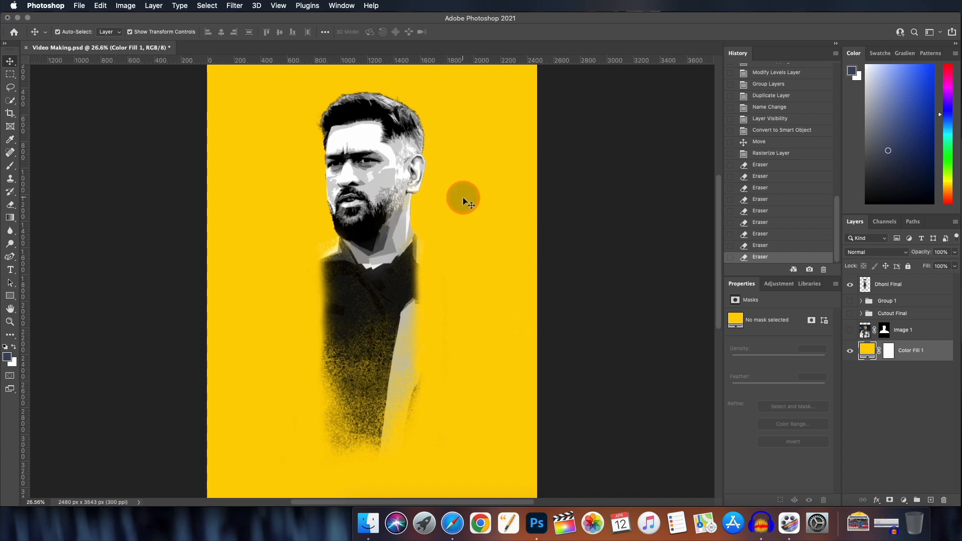
# Place ms_dhoni_reutyers_1200x768.png.jpeg in the poster, stack it above Dhoni Final and move it slightly lower on the canvas
pyautogui.click(860, 525)
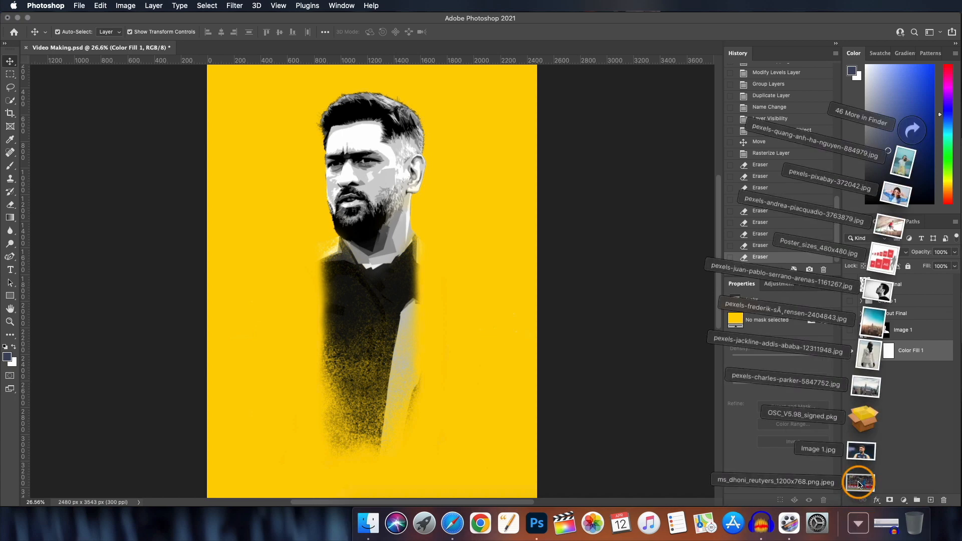
pyautogui.moveTo(861, 417); pyautogui.dragTo(374, 369)
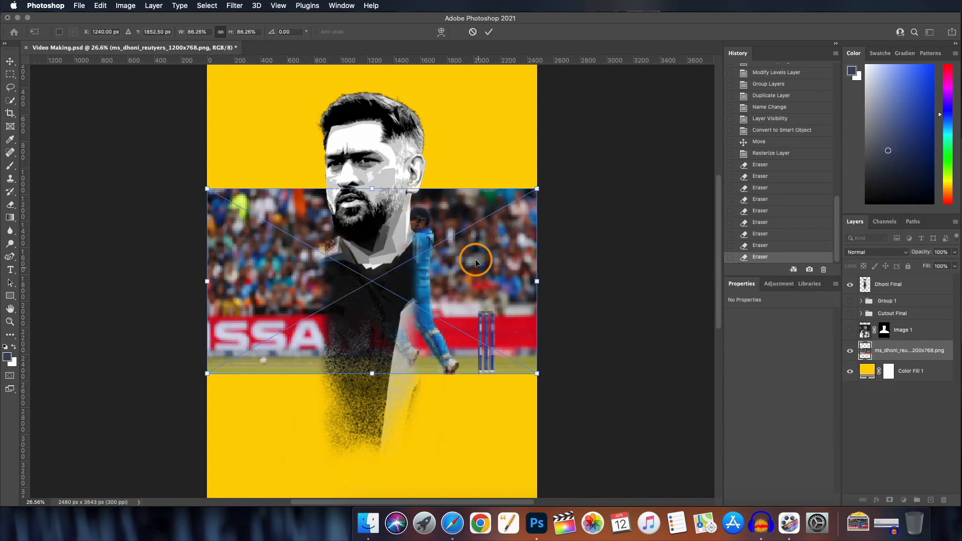
pyautogui.moveTo(941, 359); pyautogui.dragTo(906, 278)
pyautogui.moveTo(423, 248); pyautogui.dragTo(423, 275)
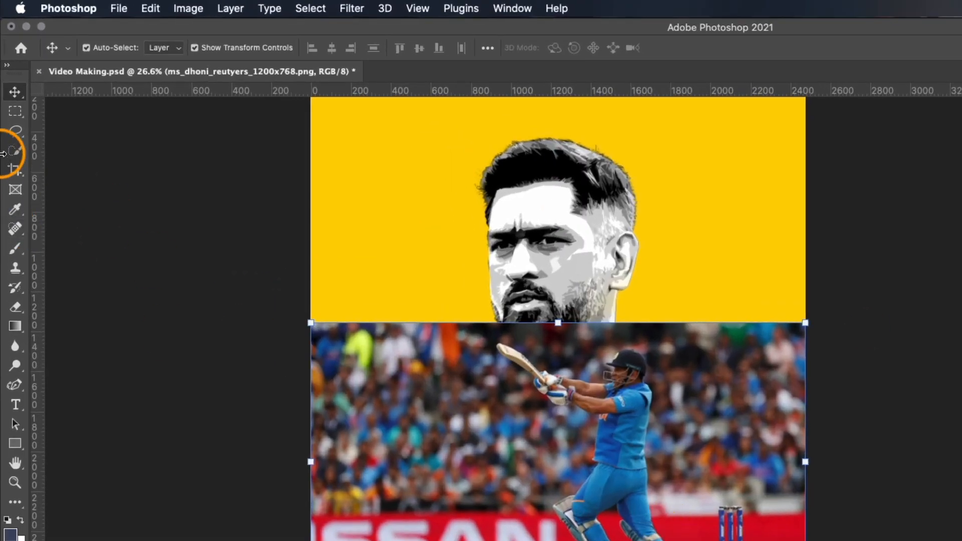
# Select the batsman in the placed stadium photo with Select Subject
pyautogui.click(15, 150)
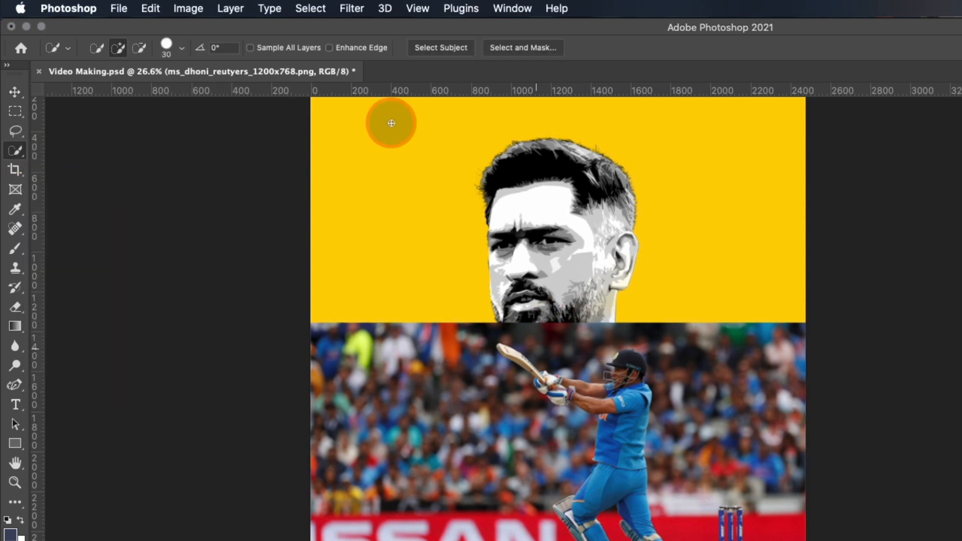
pyautogui.click(439, 47)
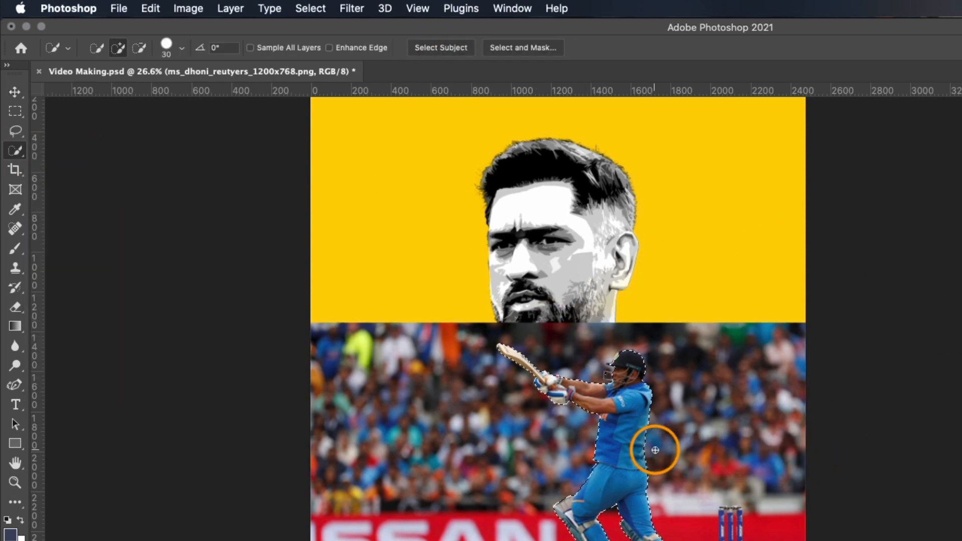
pyautogui.scroll(3, 629, 446)
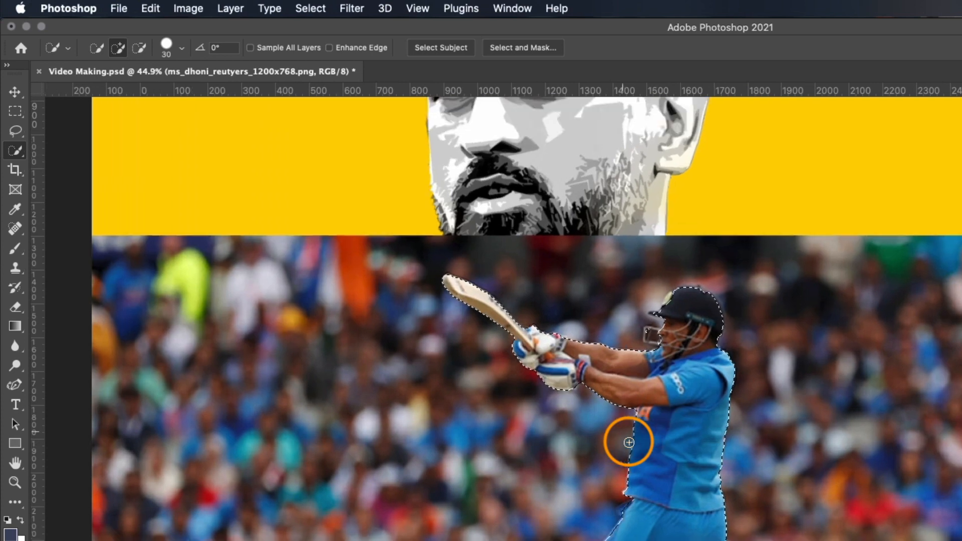
pyautogui.scroll(4, 629, 442)
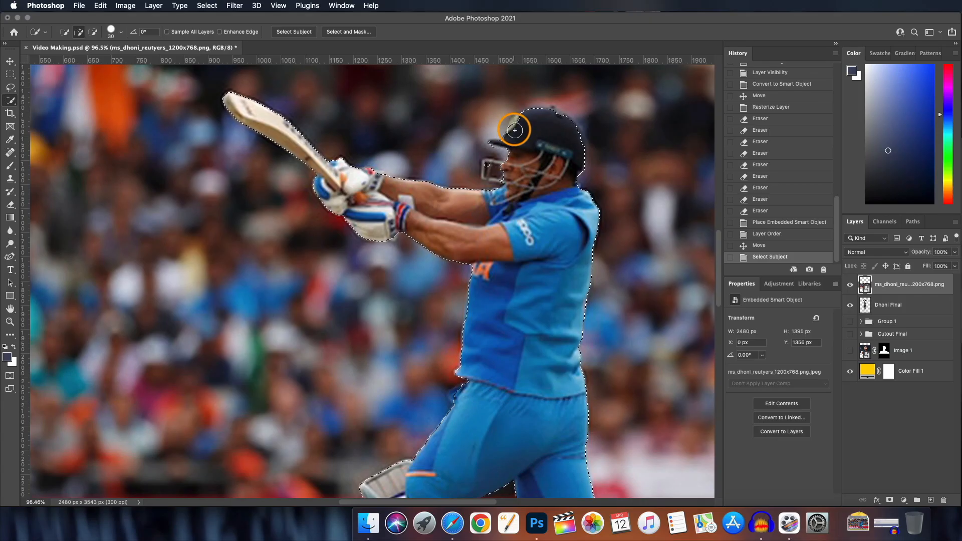
# Refine the batsman's selection around the helmet with Quick Selection, adding its top edge and subtracting background behind it
pyautogui.click(770, 187)
pyautogui.click(824, 171)
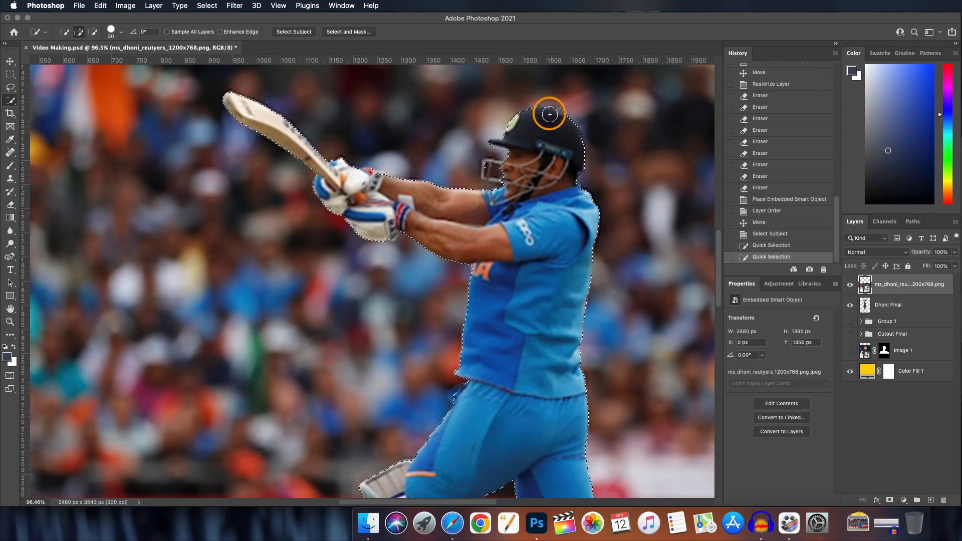
pyautogui.moveTo(549, 114); pyautogui.dragTo(593, 145)
pyautogui.keyDown('alt'); pyautogui.click(591, 136); pyautogui.keyUp('alt')
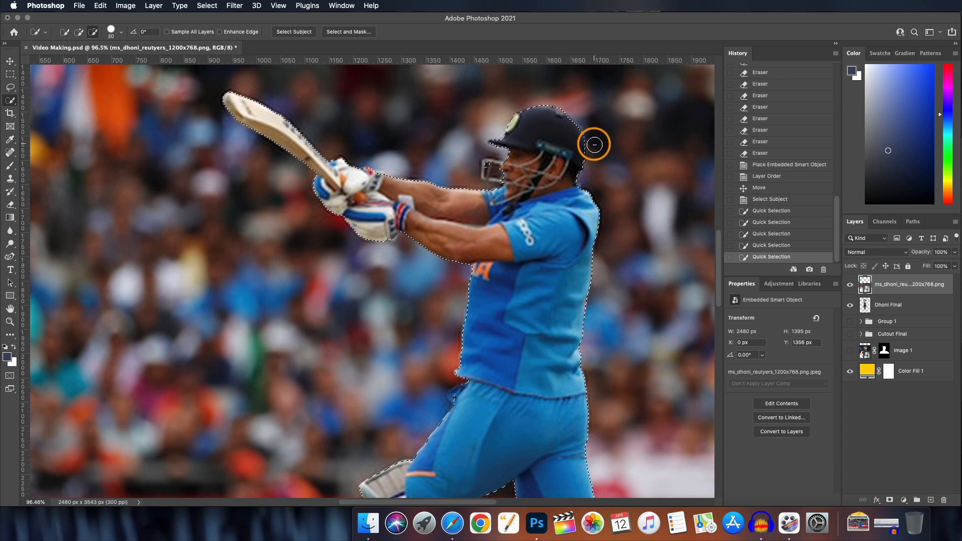
# Refine the selection along the batsman's legs, shirt and face guard, reducing the Quick Selection brush to 9 for fine areas
pyautogui.scroll(-10, 519, 204)
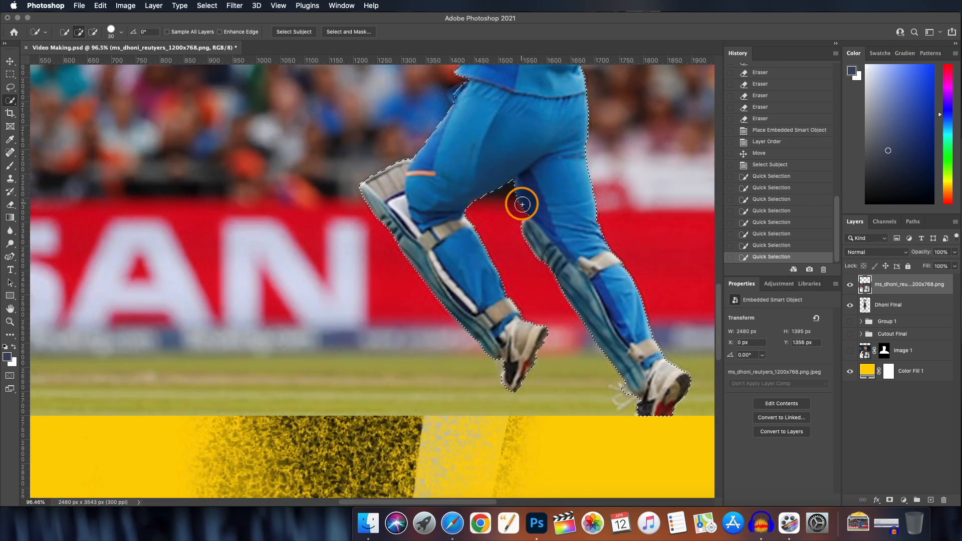
pyautogui.scroll(6, 521, 201)
pyautogui.moveTo(473, 212); pyautogui.dragTo(516, 217)
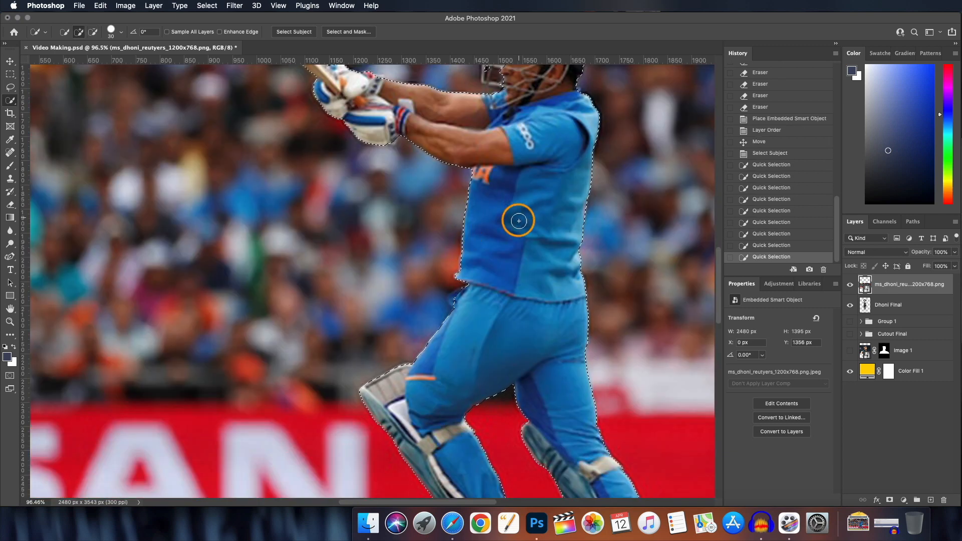
pyautogui.scroll(3, 502, 256)
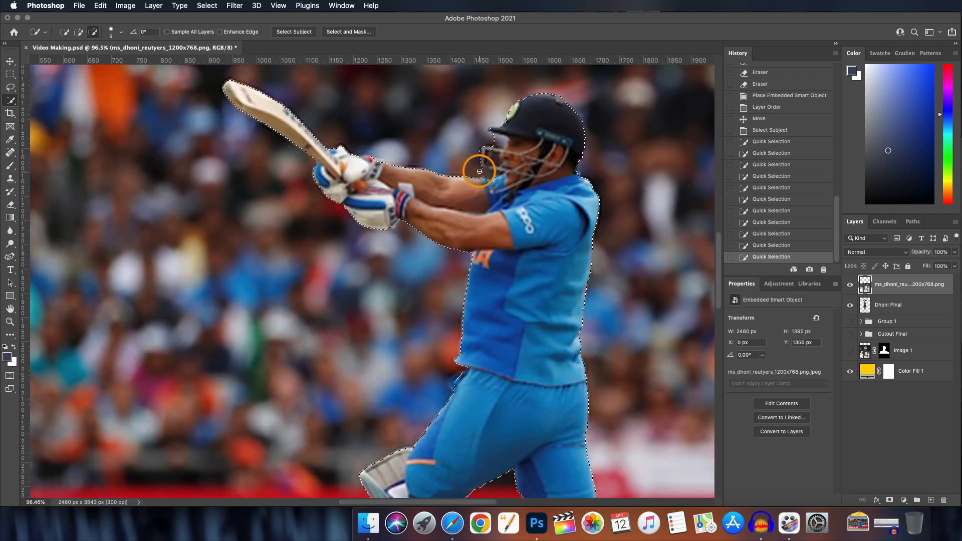
pyautogui.scroll(1, 580, 218)
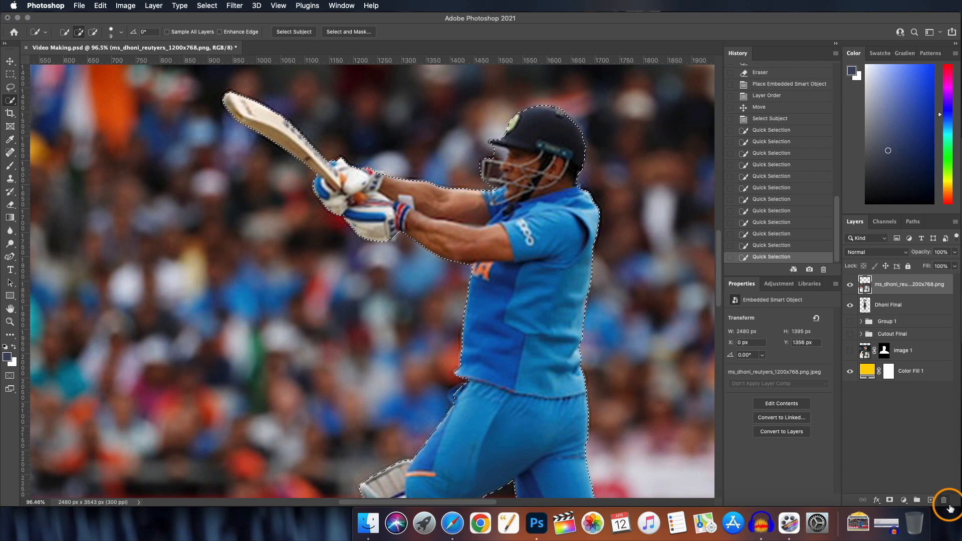
# Add a layer mask from the selection to isolate the batsman from the stadium background
pyautogui.click(889, 501)
pyautogui.scroll(-4, 382, 298)
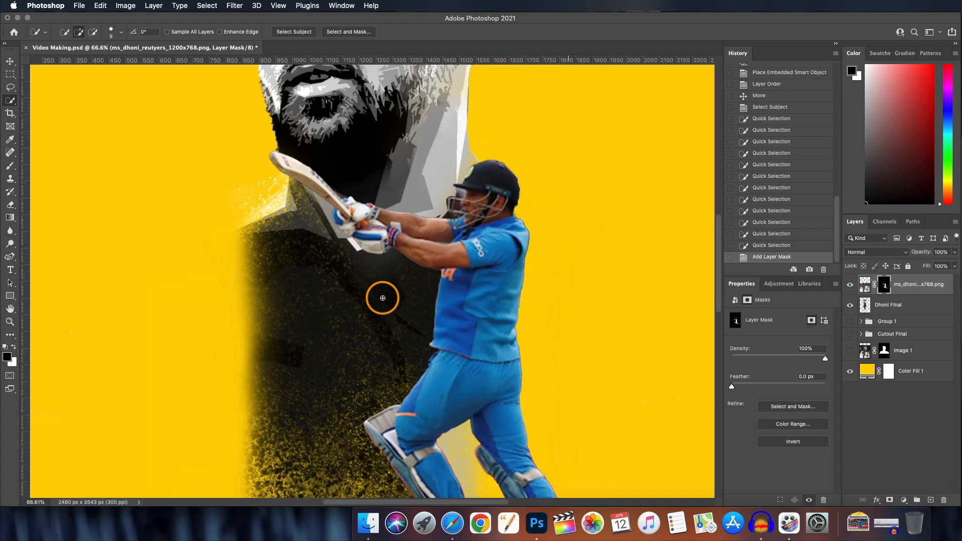
# Tighten the batsman's layer mask with the Minimum filter at a radius of 1 pixel, preserving squareness
pyautogui.scroll(4, 382, 298)
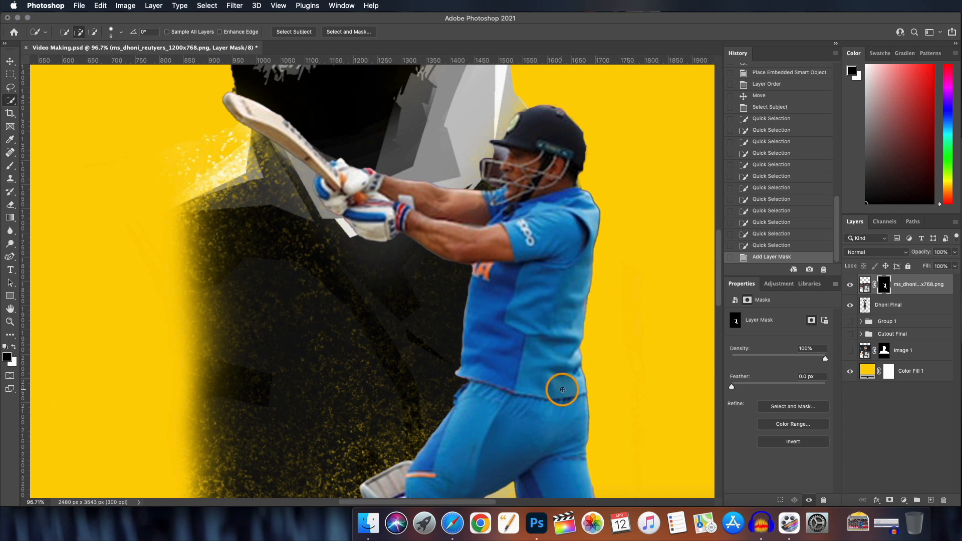
pyautogui.scroll(-2, 581, 346)
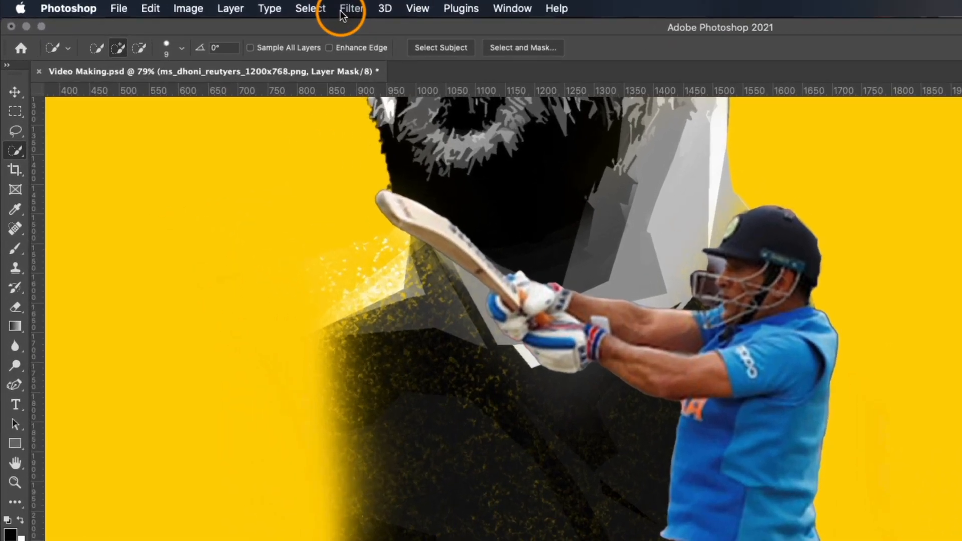
pyautogui.click(234, 6)
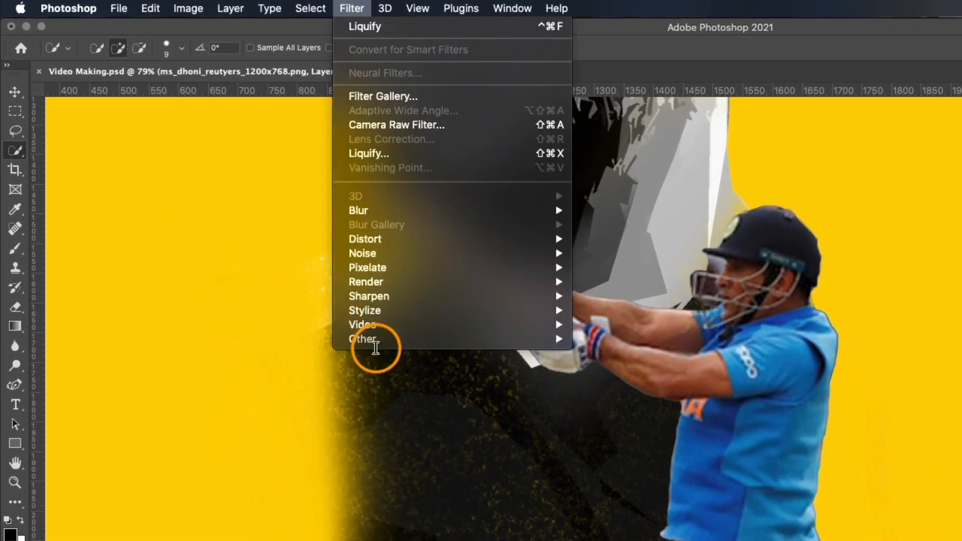
pyautogui.moveTo(368, 340)
pyautogui.click(651, 394)
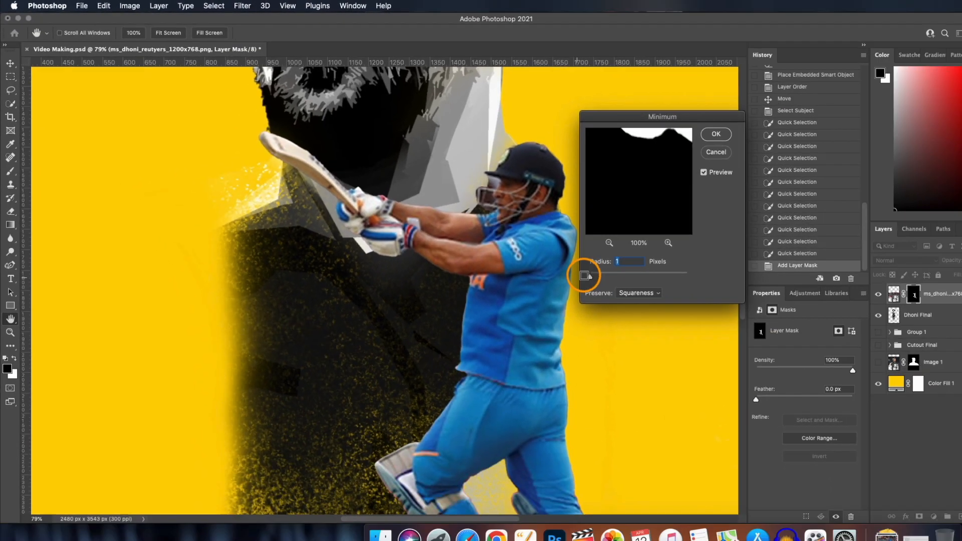
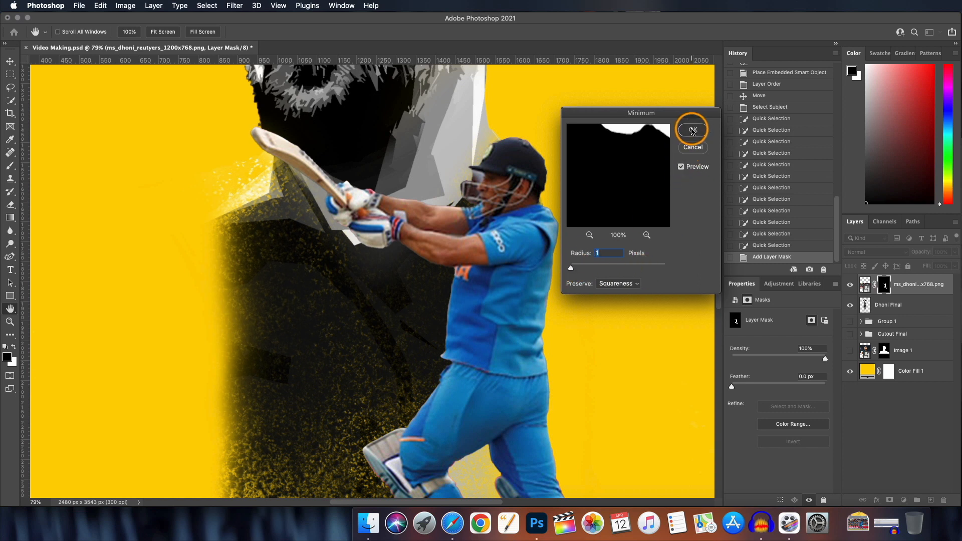
pyautogui.click(692, 131)
# Move the masked batsman off the portrait onto the plain yellow area beside it
pyautogui.press('v')
pyautogui.scroll(-3, 322, 303)
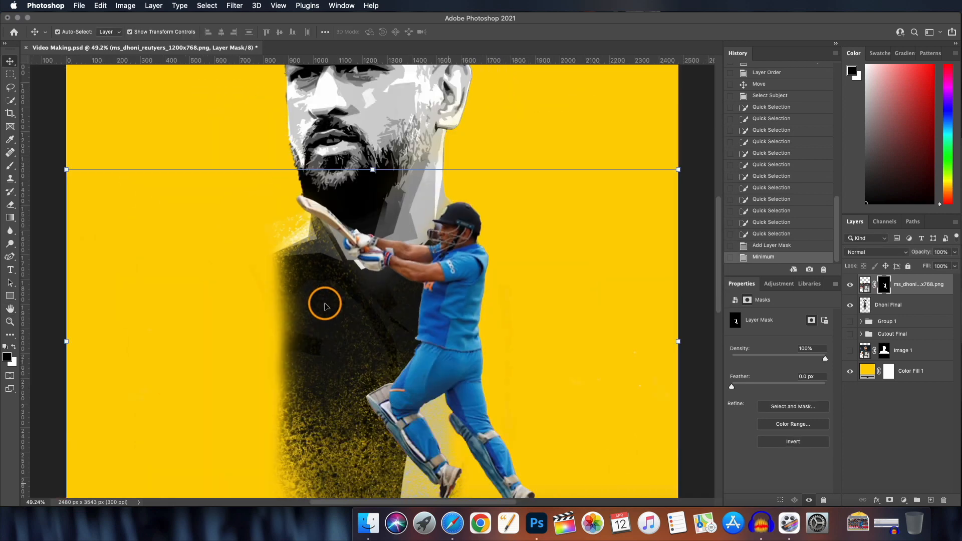
pyautogui.moveTo(451, 303); pyautogui.dragTo(558, 287)
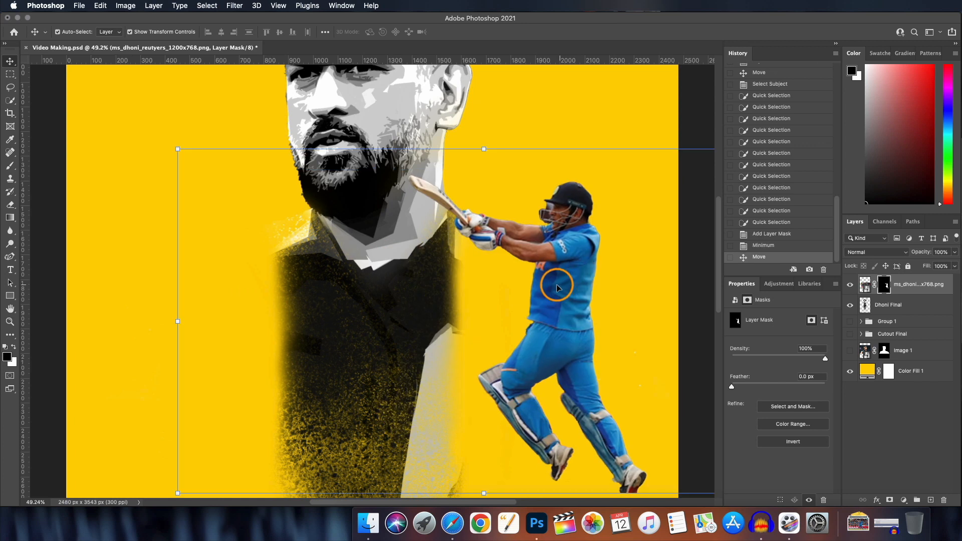
# Target the batsman's layer mask and set up a Hard Round brush with 100% flow
pyautogui.scroll(6, 556, 286)
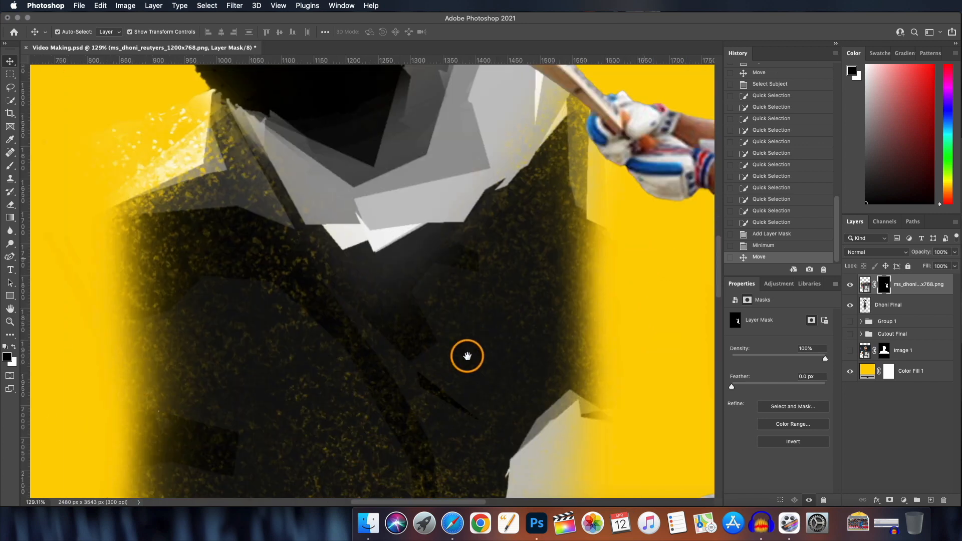
pyautogui.moveTo(467, 357); pyautogui.dragTo(287, 369)
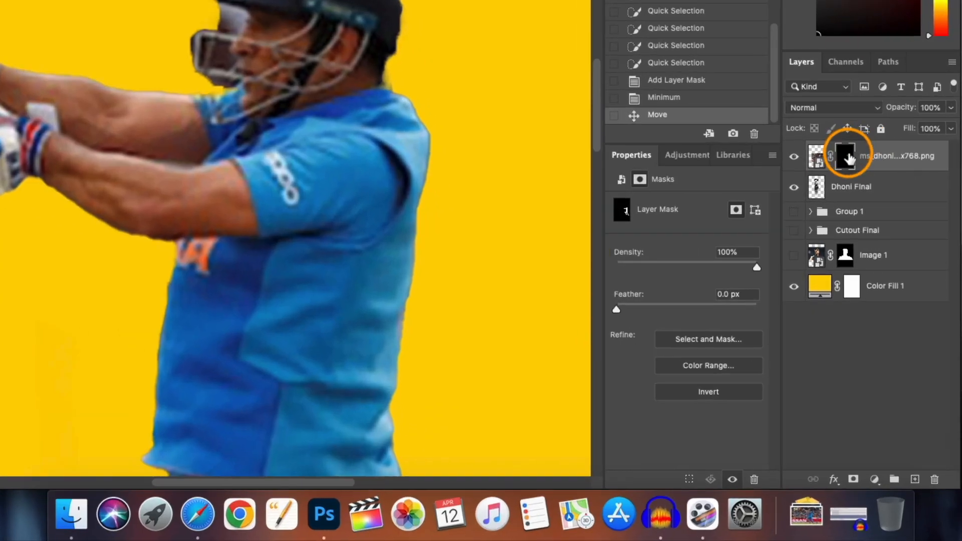
pyautogui.click(848, 159)
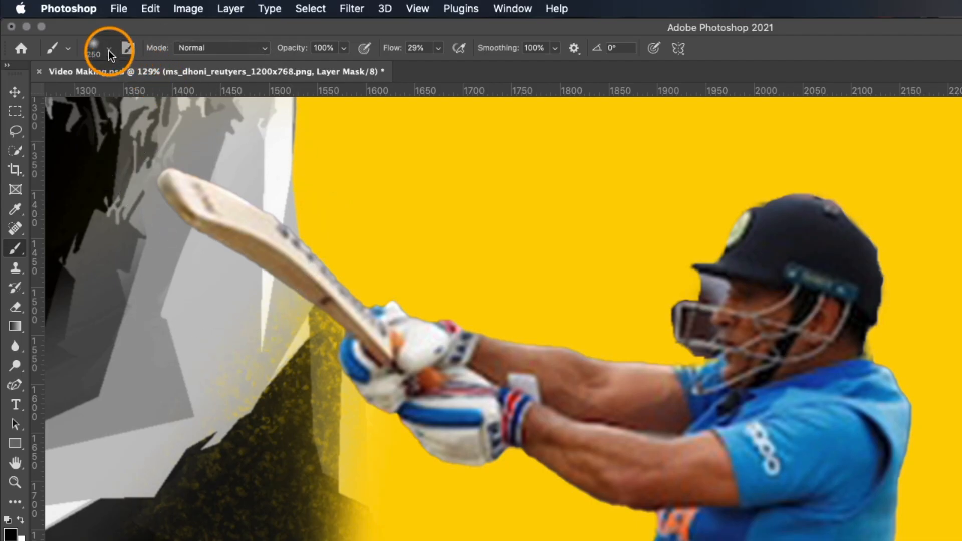
pyautogui.click(109, 50)
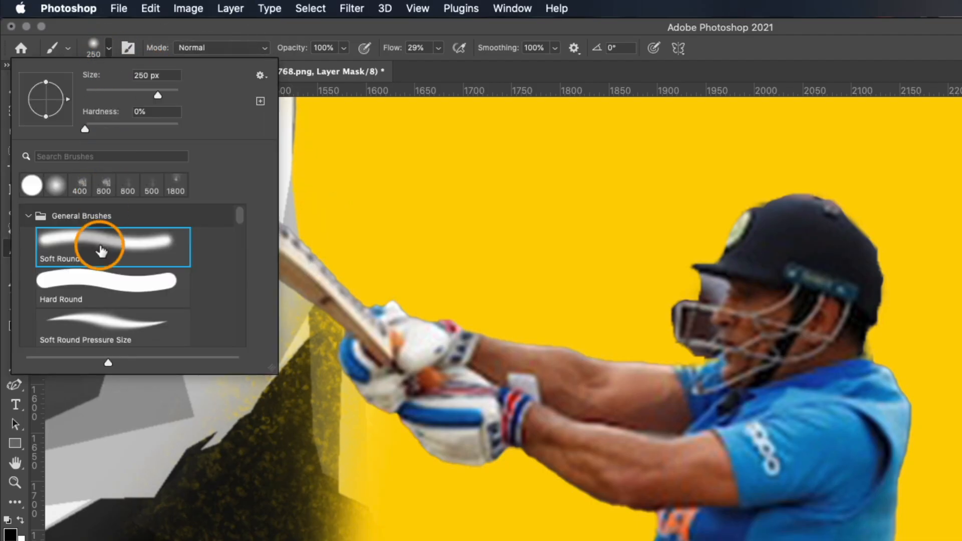
pyautogui.click(96, 275)
pyautogui.click(388, 54)
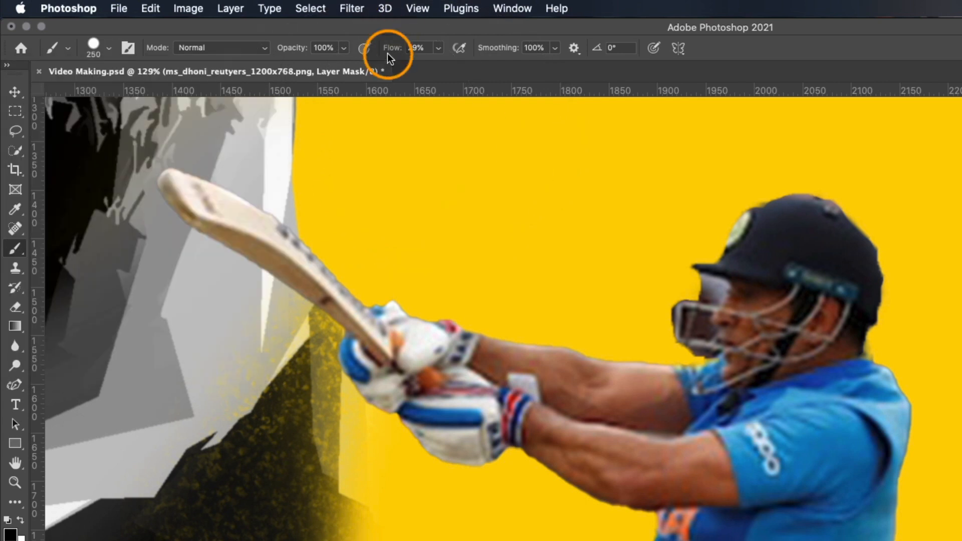
pyautogui.moveTo(388, 54); pyautogui.dragTo(444, 58)
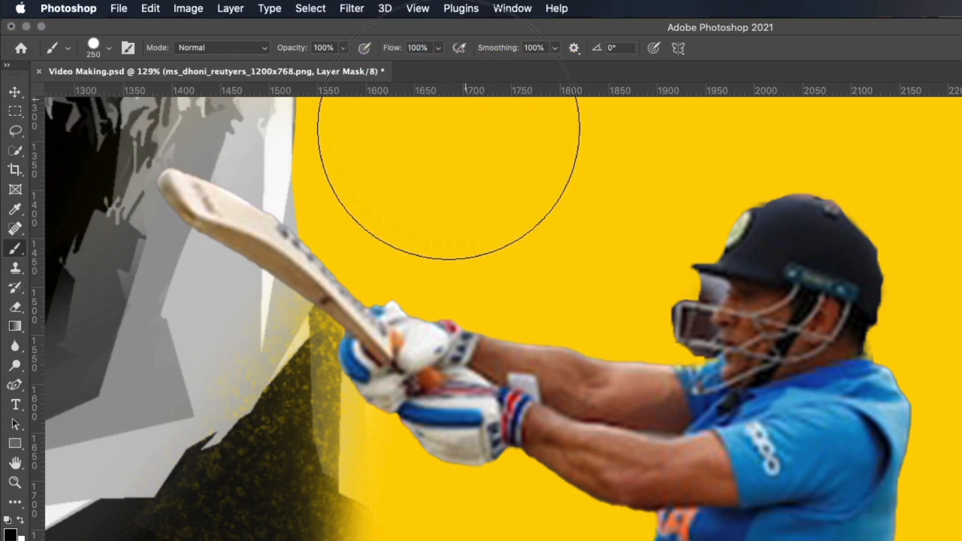
# Shrink the brush and paint black on the mask to remove the leftover background around the batsman's face guard
pyautogui.press('[')
pyautogui.press('[')
pyautogui.press('[')
pyautogui.moveTo(670, 320)
pyautogui.mouseDown()
pyautogui.moveTo(677, 297)
pyautogui.moveTo(703, 284)
pyautogui.moveTo(702, 321)
pyautogui.mouseUp()
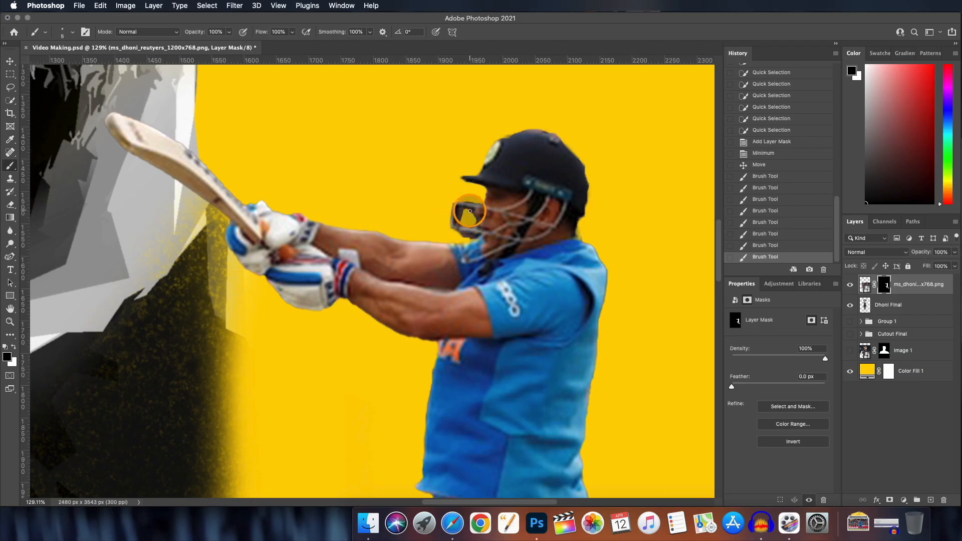
pyautogui.scroll(5, 702, 320)
pyautogui.click(789, 223)
pyautogui.press('[')
pyautogui.moveTo(525, 148)
pyautogui.mouseDown()
pyautogui.moveTo(556, 195)
pyautogui.moveTo(532, 192)
pyautogui.moveTo(554, 197)
pyautogui.mouseUp()
pyautogui.press('x')
pyautogui.press('x')
# Paint white on the mask along the helmet's top and back edge to restore its outline
pyautogui.scroll(-3, 563, 219)
pyautogui.hscroll(5, 562, 219)
pyautogui.press('x')
pyautogui.press(']')
pyautogui.press(']')
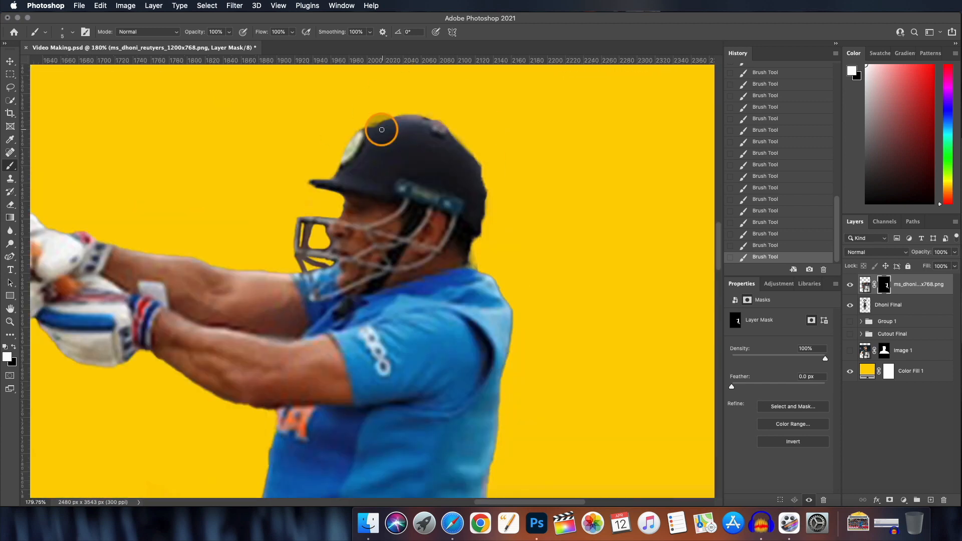
pyautogui.moveTo(419, 119); pyautogui.dragTo(483, 174)
pyautogui.moveTo(444, 126); pyautogui.dragTo(479, 165)
pyautogui.scroll(-3, 447, 188)
pyautogui.press('x')
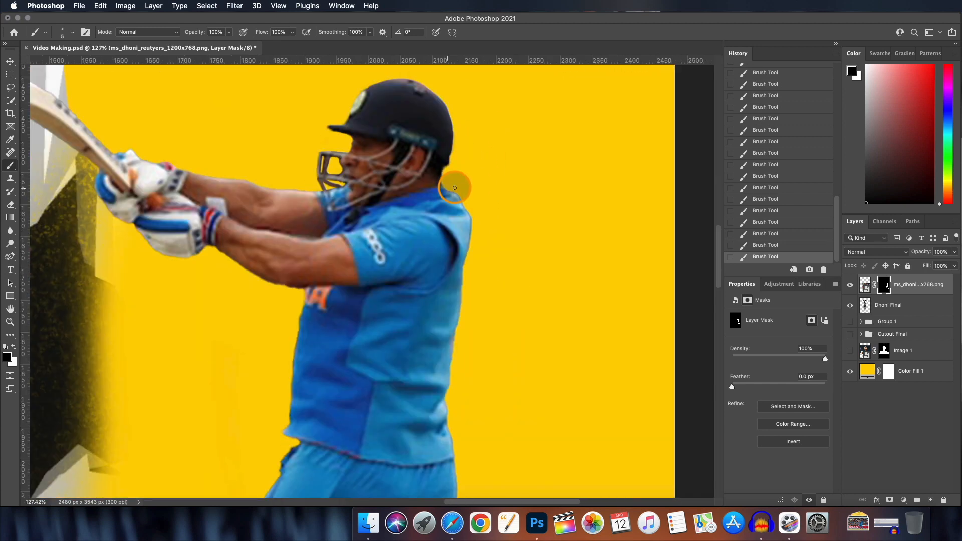
pyautogui.scroll(-3, 454, 188)
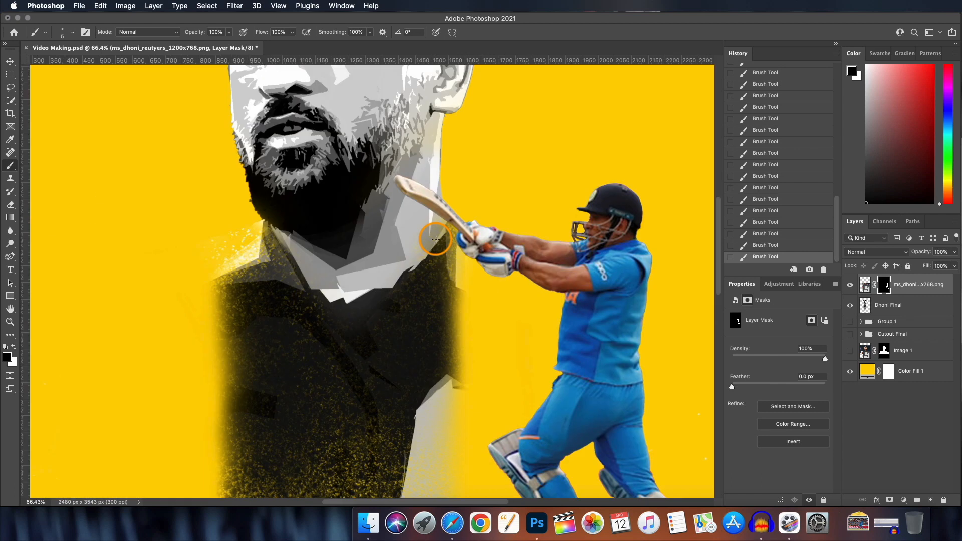
# Move the batsman onto the portrait's lower torso and scale the layer down to about 1702 × 957 px
pyautogui.click(11, 62)
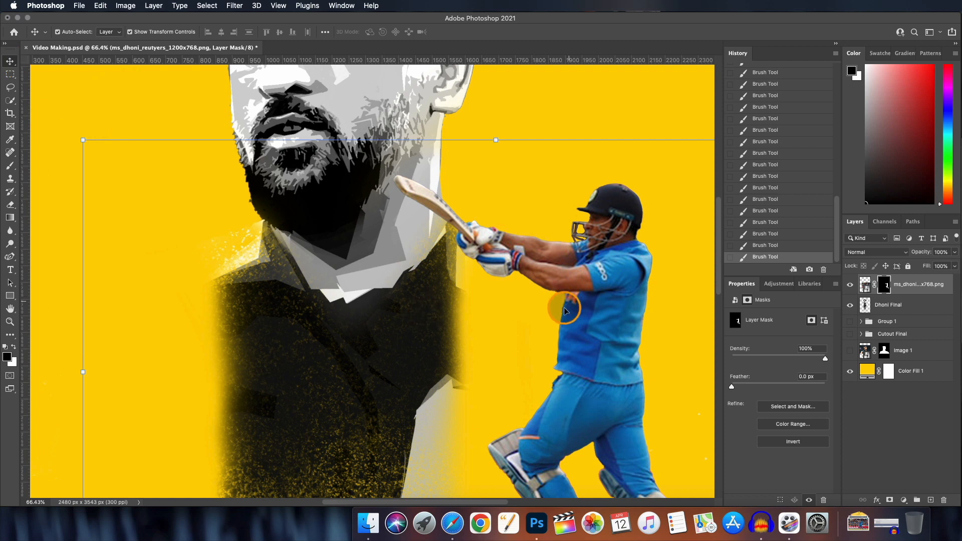
pyautogui.moveTo(604, 300); pyautogui.dragTo(342, 425)
pyautogui.scroll(-6, 371, 249)
pyautogui.moveTo(441, 253); pyautogui.dragTo(390, 286)
pyautogui.moveTo(330, 324); pyautogui.dragTo(371, 323)
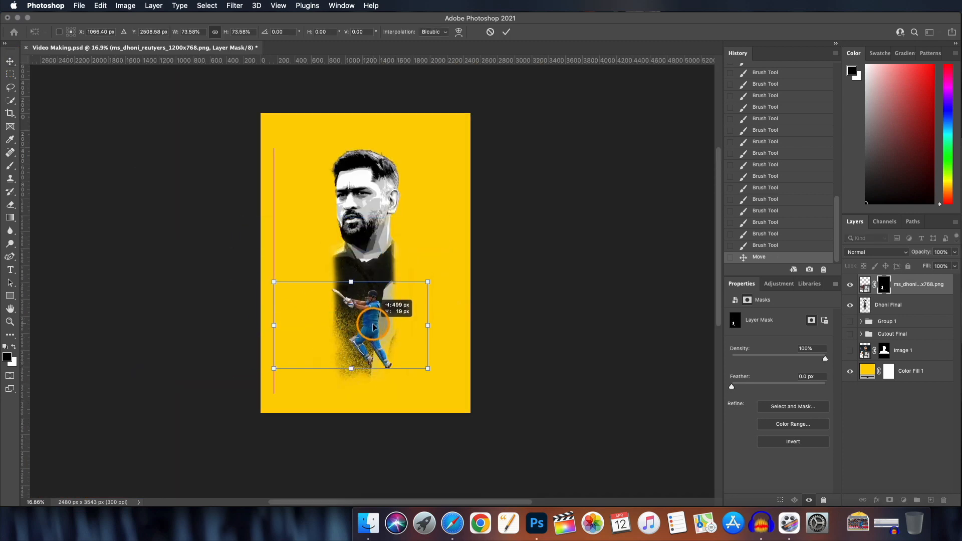
pyautogui.moveTo(427, 282); pyautogui.dragTo(422, 286)
pyautogui.click(507, 33)
# Fade the batsman's shoes into the background by painting black on the layer mask with an enlarged Soft Round brush
pyautogui.scroll(6, 373, 353)
pyautogui.click(498, 244)
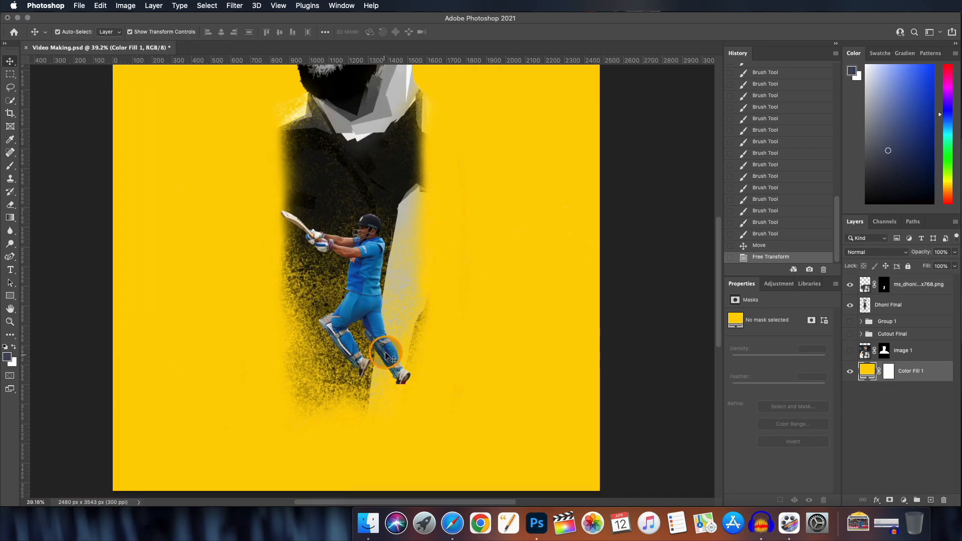
pyautogui.click(884, 284)
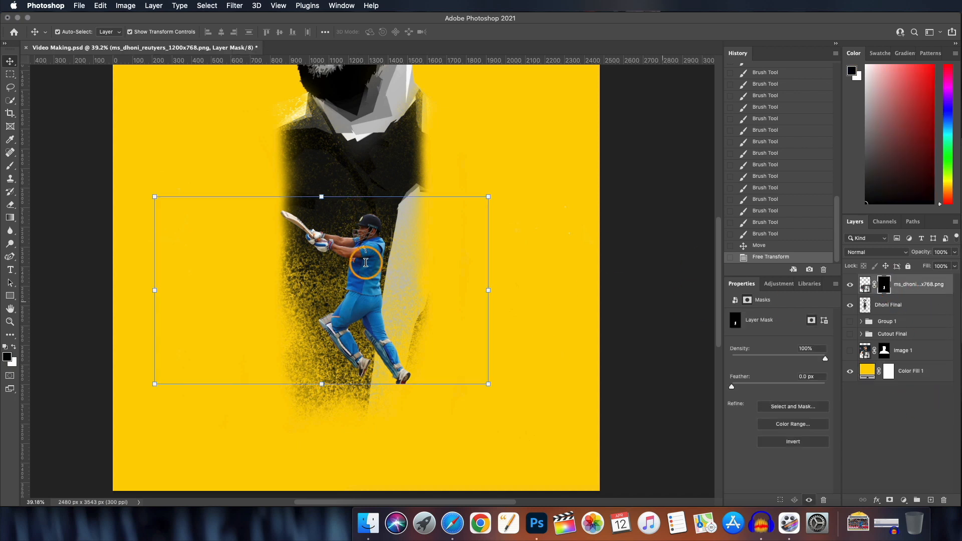
pyautogui.click(10, 166)
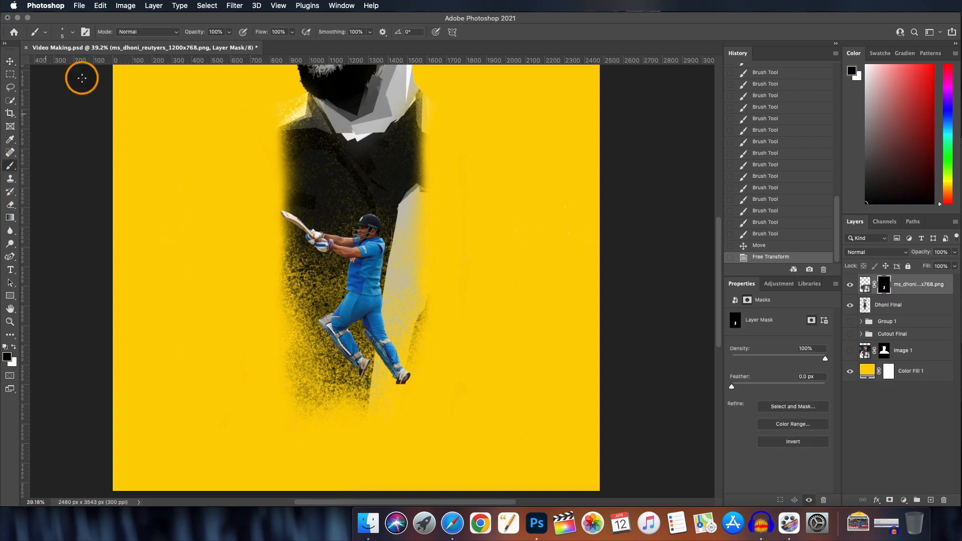
pyautogui.click(73, 36)
pyautogui.click(70, 159)
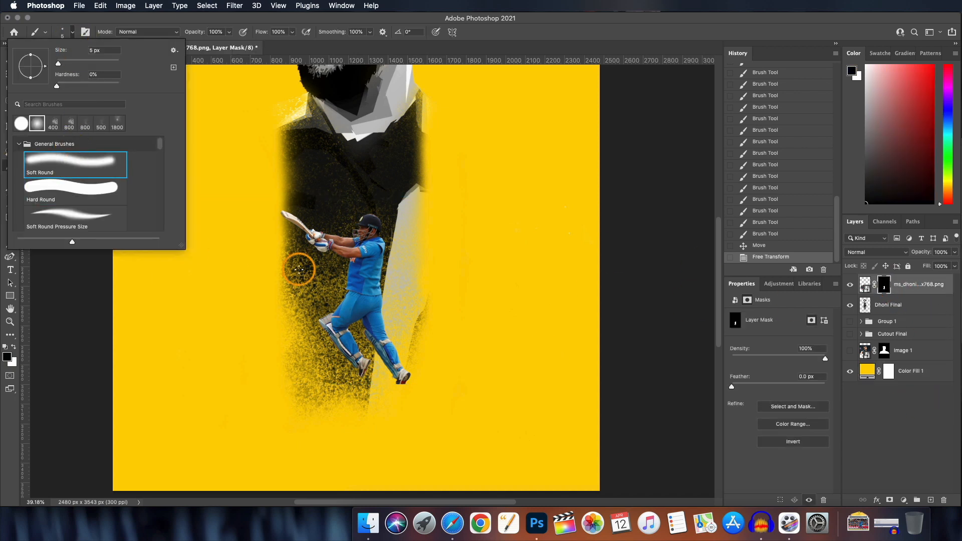
pyautogui.click(425, 382)
pyautogui.press(']')
pyautogui.moveTo(423, 414)
pyautogui.mouseDown()
pyautogui.moveTo(401, 397)
pyautogui.moveTo(429, 386)
pyautogui.mouseUp()
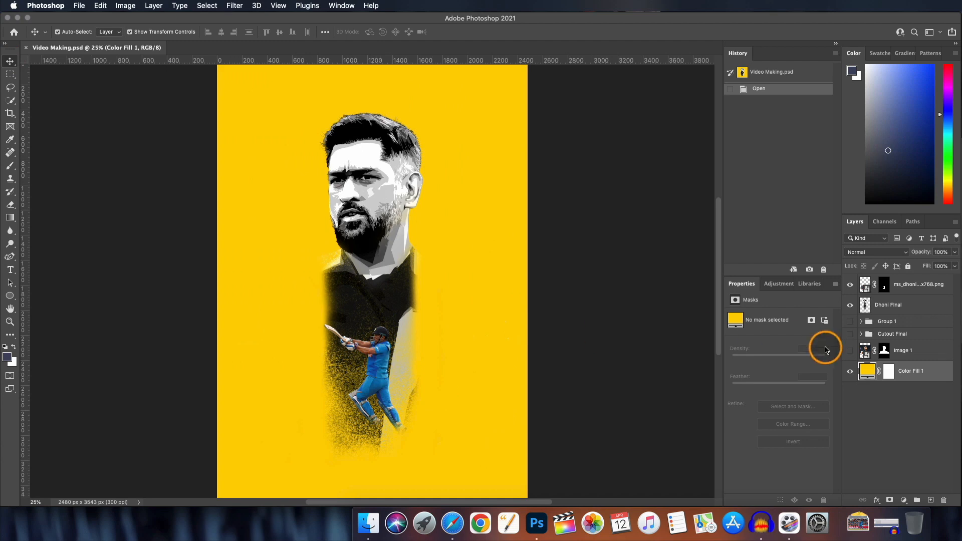
# Add a Hue/Saturation adjustment layer directly above the batsman layer
pyautogui.click(913, 287)
pyautogui.scroll(5, 382, 360)
pyautogui.scroll(-5, 382, 361)
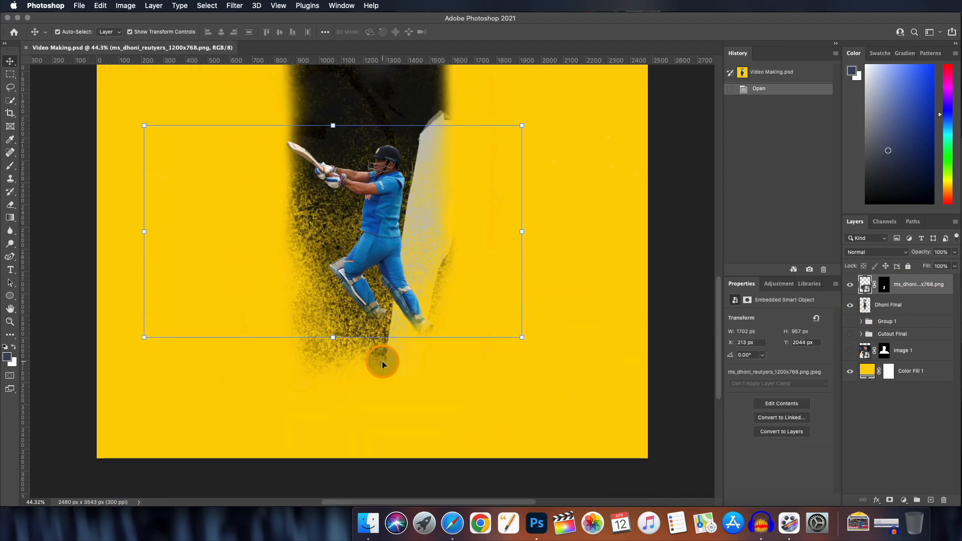
pyautogui.scroll(1, 383, 364)
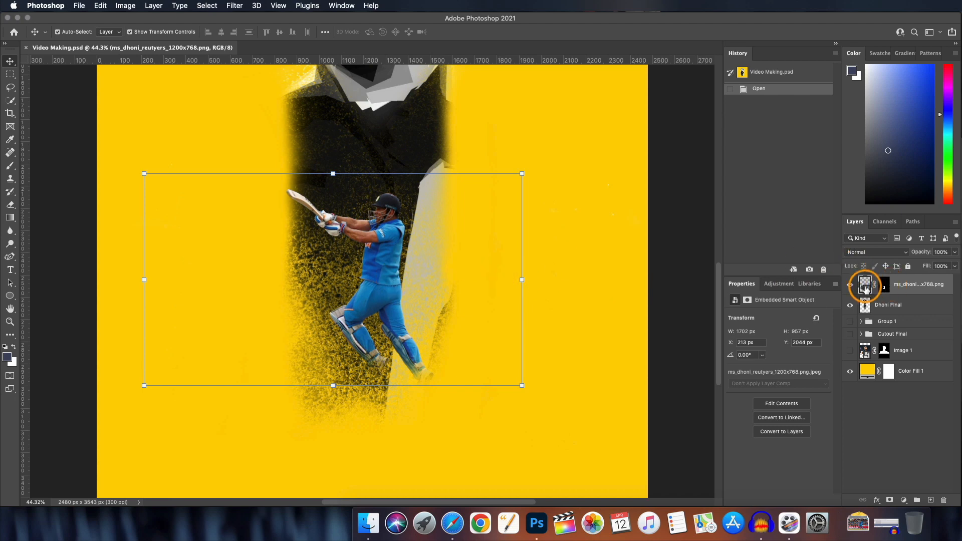
pyautogui.click(884, 284)
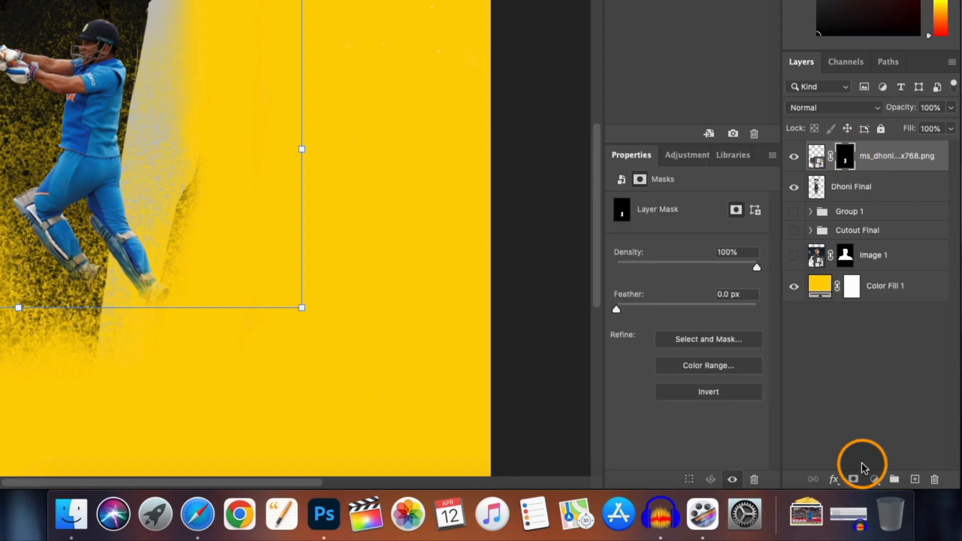
pyautogui.click(874, 479)
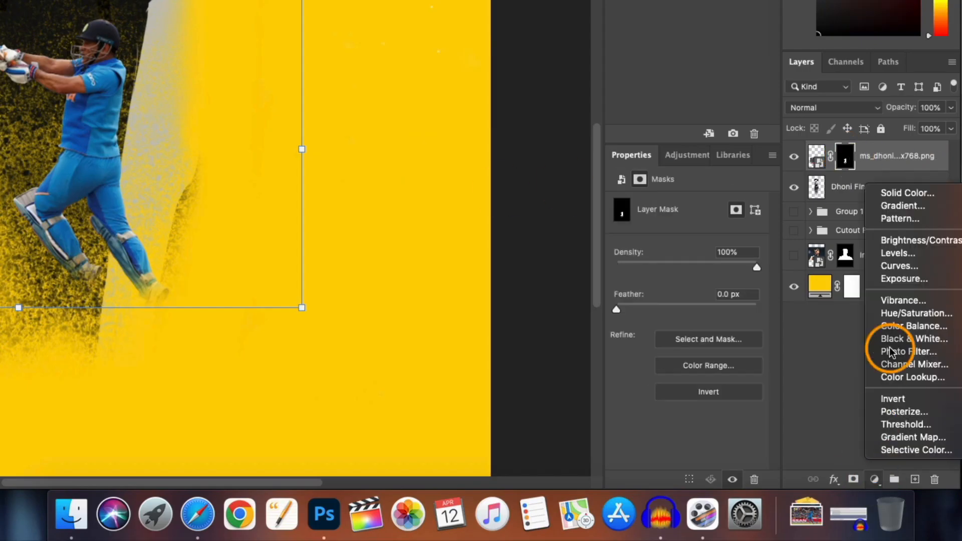
pyautogui.click(907, 313)
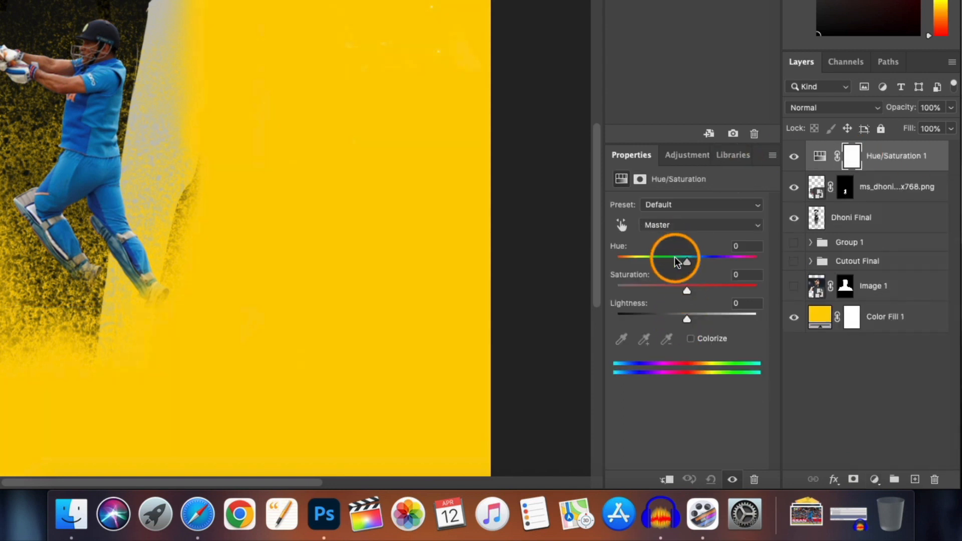
# Clip the Hue/Saturation adjustment to the batsman layer and set its Hue to +6 and Saturation to -57
pyautogui.moveTo(686, 292); pyautogui.dragTo(626, 290)
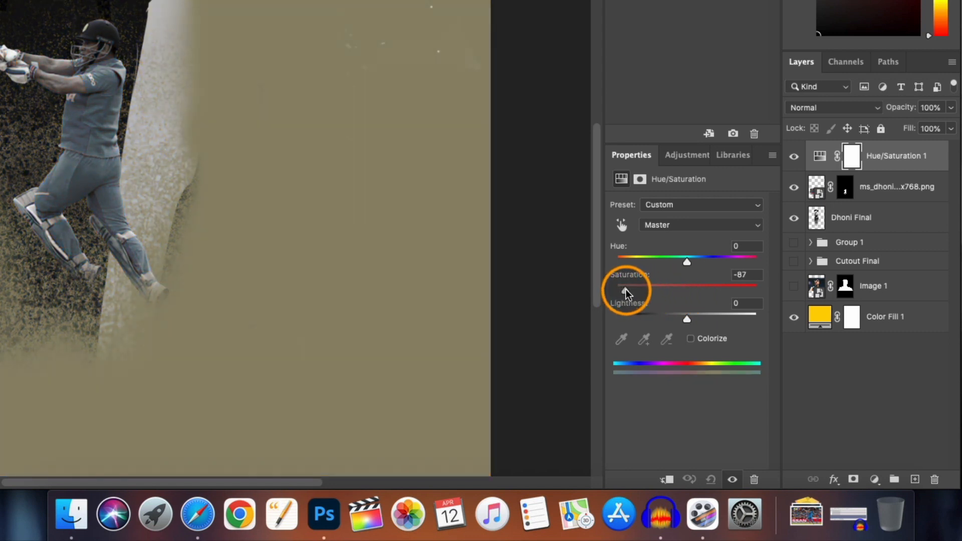
pyautogui.keyDown('alt'); pyautogui.click(821, 169); pyautogui.keyUp('alt')
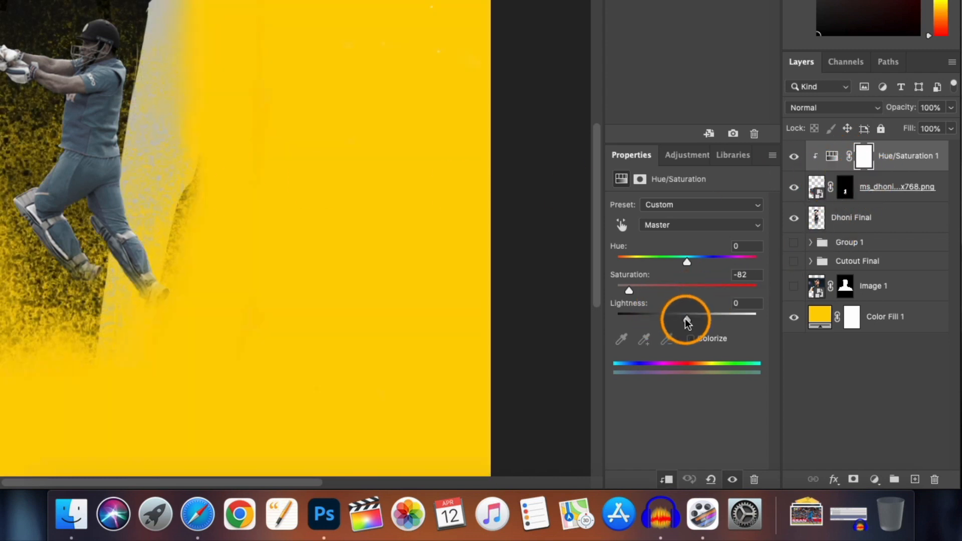
pyautogui.moveTo(629, 293); pyautogui.dragTo(646, 291)
pyautogui.moveTo(687, 262)
pyautogui.mouseDown()
pyautogui.moveTo(669, 262)
pyautogui.moveTo(704, 261)
pyautogui.moveTo(690, 262)
pyautogui.mouseUp()
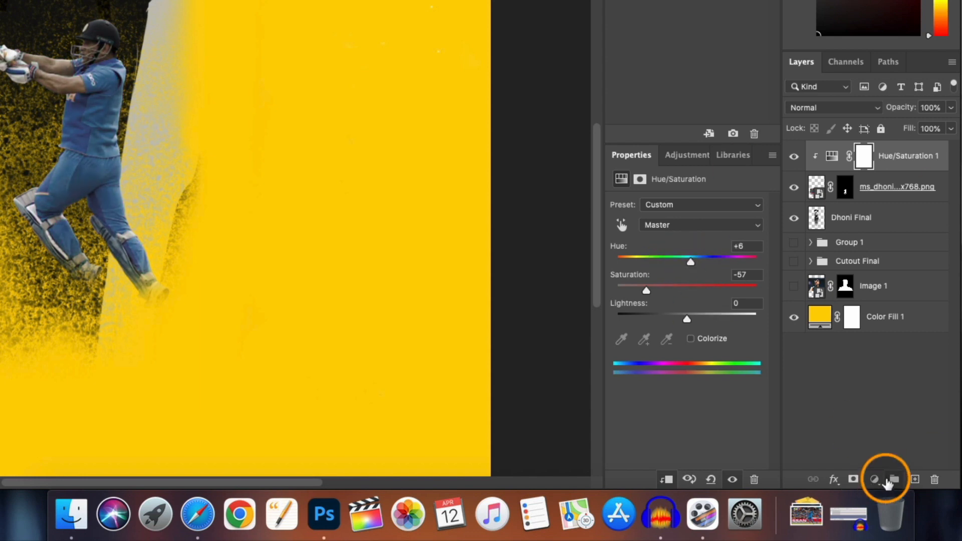
# Add a Levels adjustment layer above the Hue/Saturation layer and clip it to the batsman
pyautogui.click(875, 480)
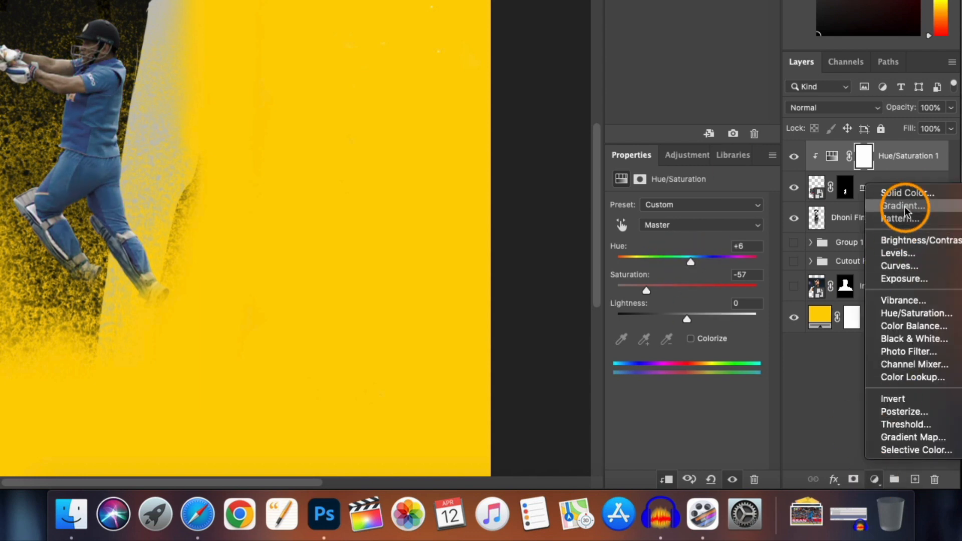
pyautogui.click(904, 252)
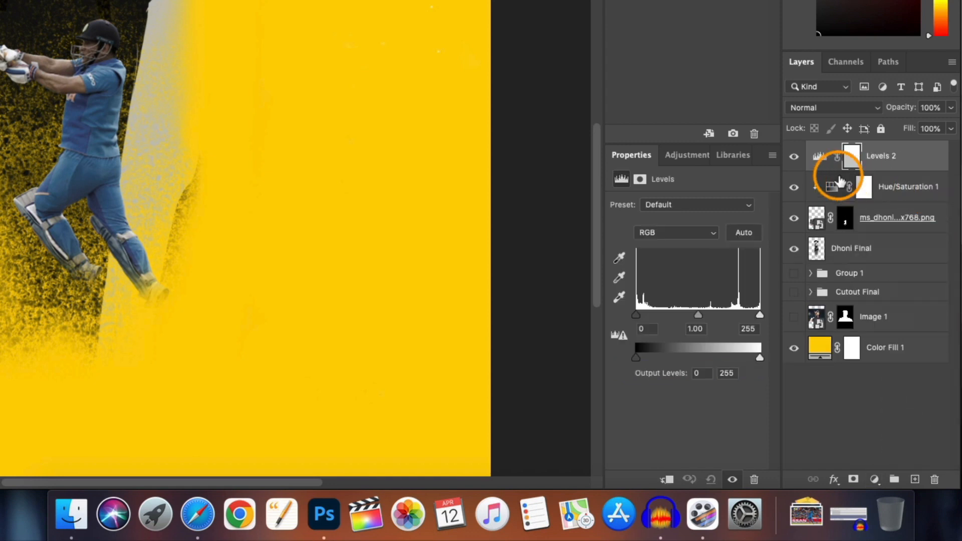
pyautogui.keyDown('alt'); pyautogui.click(807, 171); pyautogui.keyUp('alt')
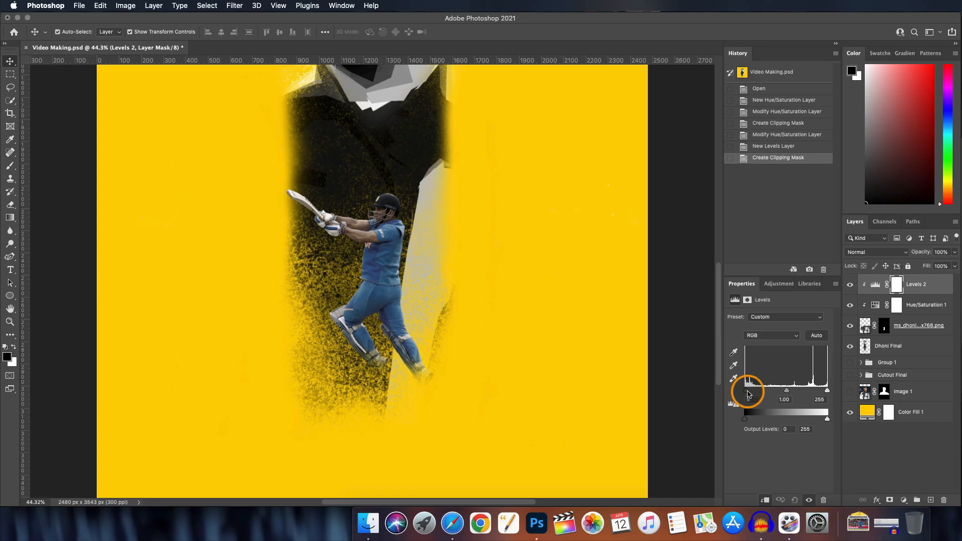
# Set the batsman's Levels adjustment to a black input of 29 and a white input of 192
pyautogui.moveTo(746, 391); pyautogui.dragTo(753, 391)
pyautogui.moveTo(827, 391); pyautogui.dragTo(806, 391)
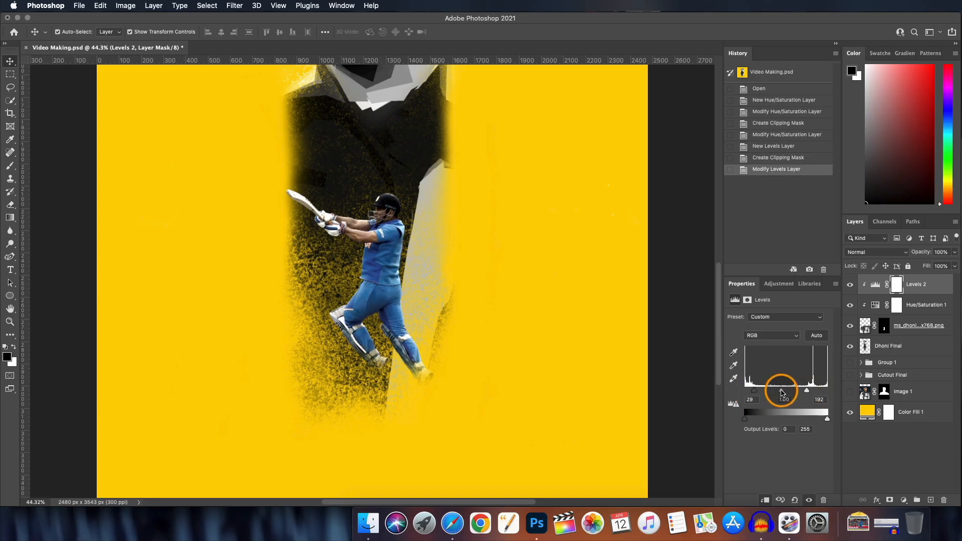
# Apply an Add Noise filter to the batsman layer with an amount of 4.80% and Uniform distribution
pyautogui.click(899, 325)
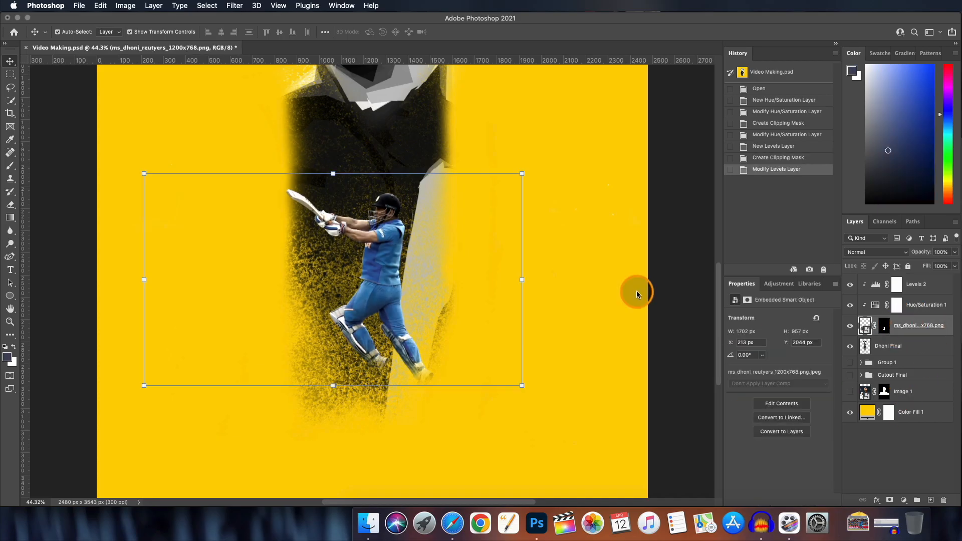
pyautogui.scroll(5, 386, 240)
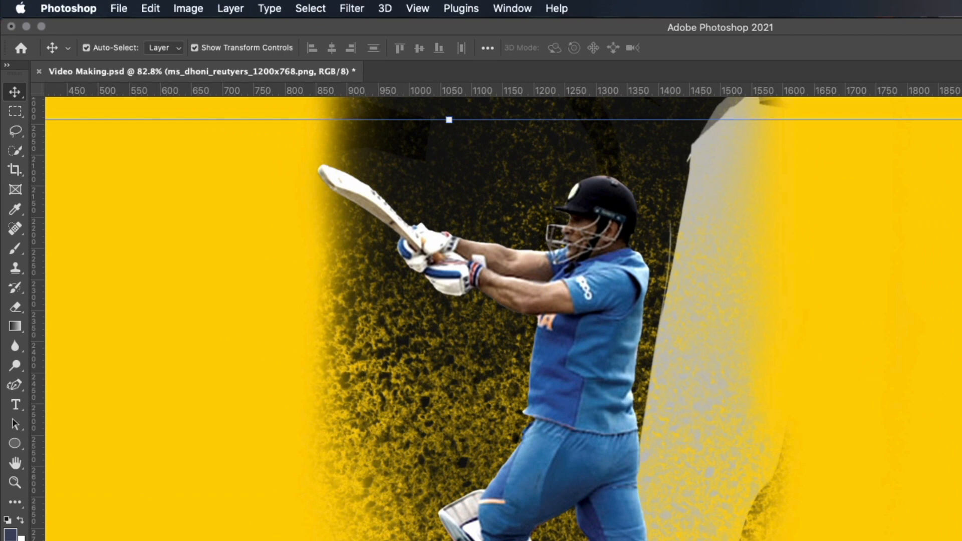
pyautogui.click(351, 9)
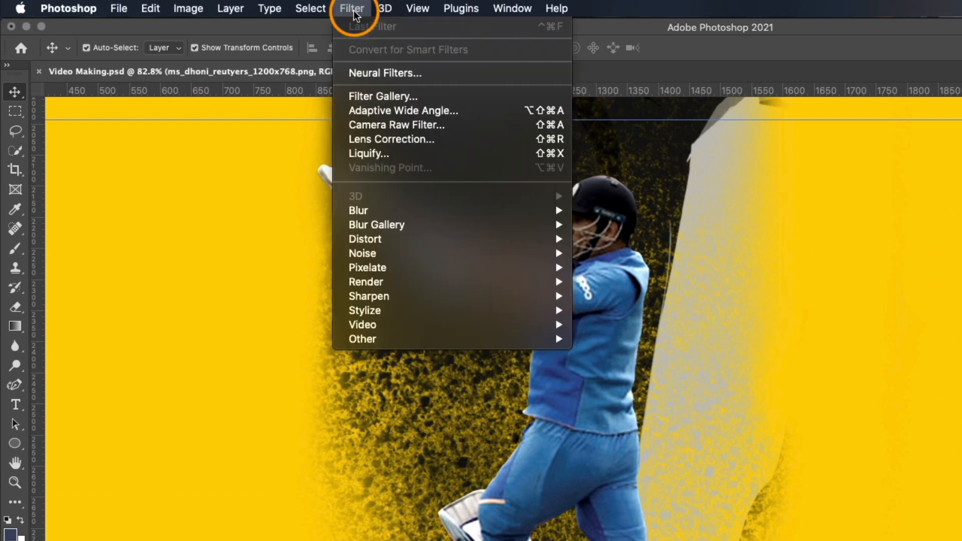
pyautogui.moveTo(410, 245)
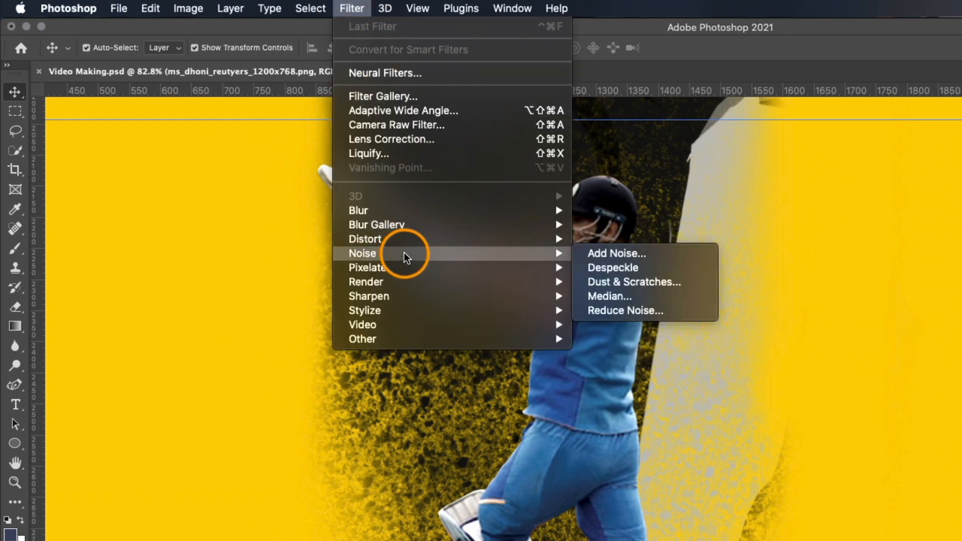
pyautogui.click(616, 252)
pyautogui.moveTo(573, 256); pyautogui.dragTo(572, 254)
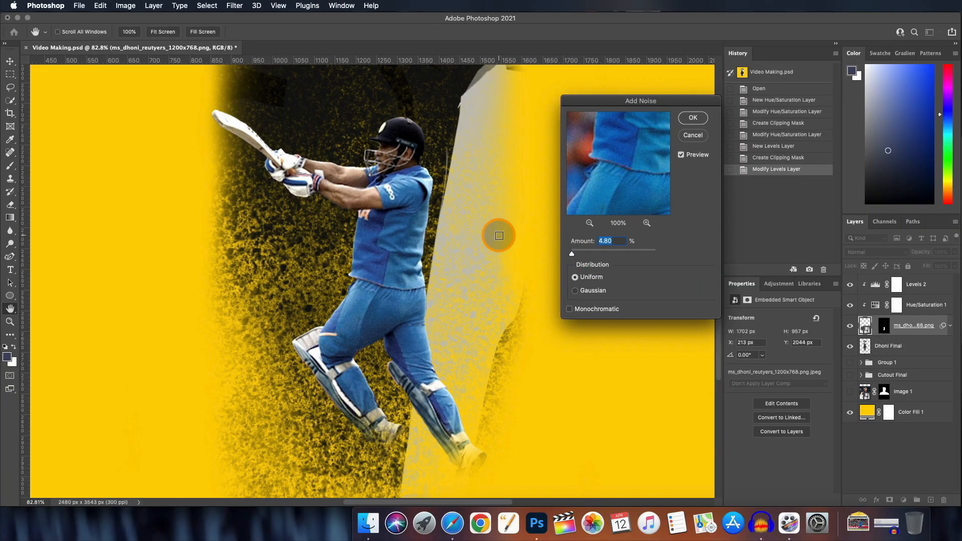
pyautogui.click(693, 117)
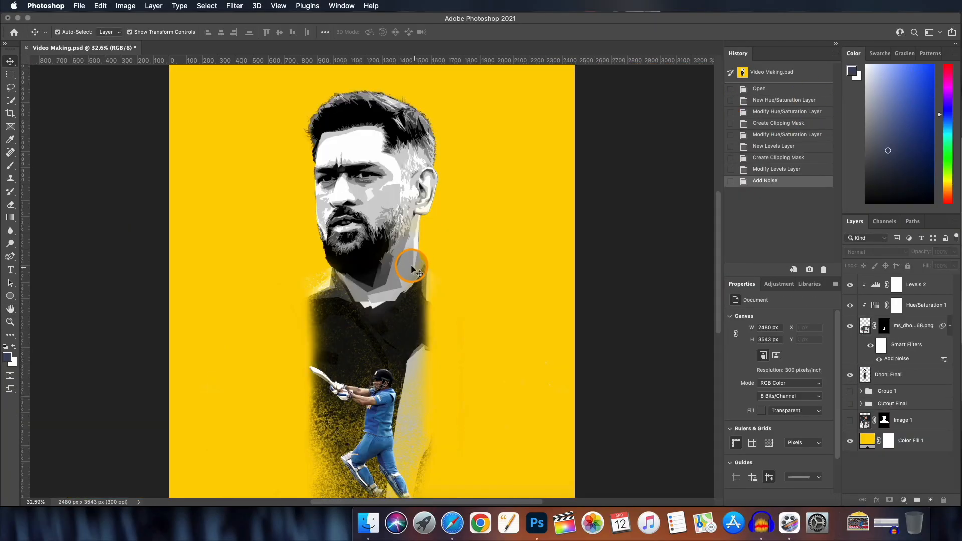
# Add a text layer reading "7" in black Montserrat ExtraBold, 10 pt, on the yellow area beside the portrait's face
pyautogui.scroll(2, 411, 269)
pyautogui.scroll(-1, 410, 269)
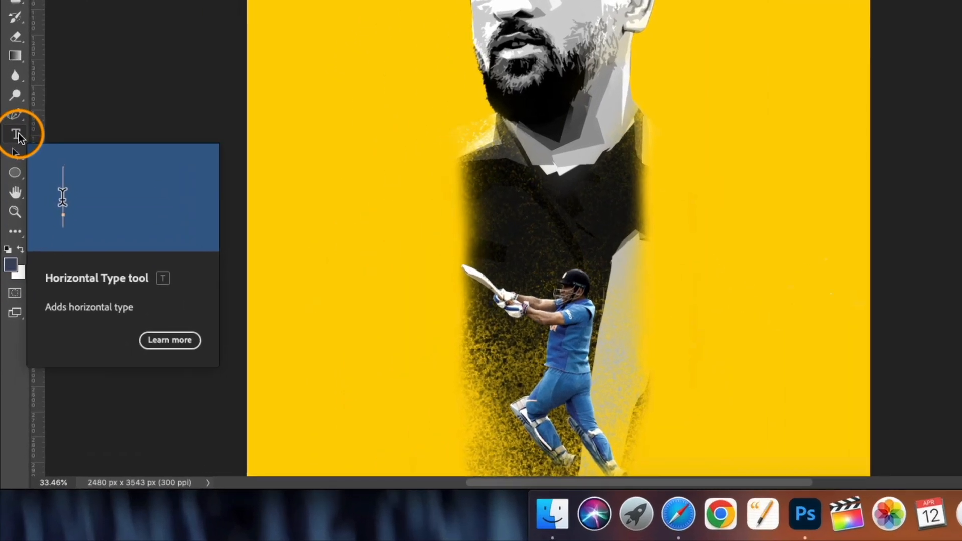
pyautogui.click(16, 152)
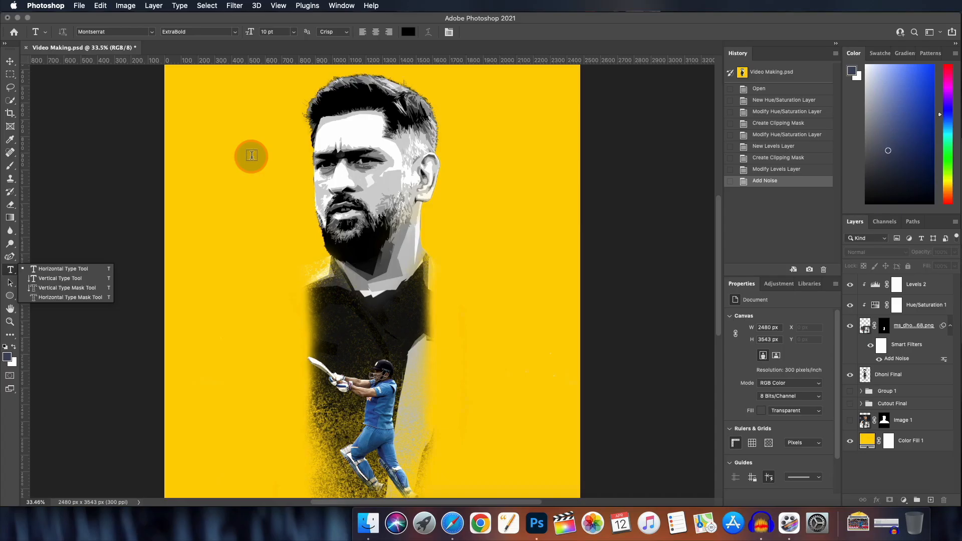
pyautogui.click(252, 155)
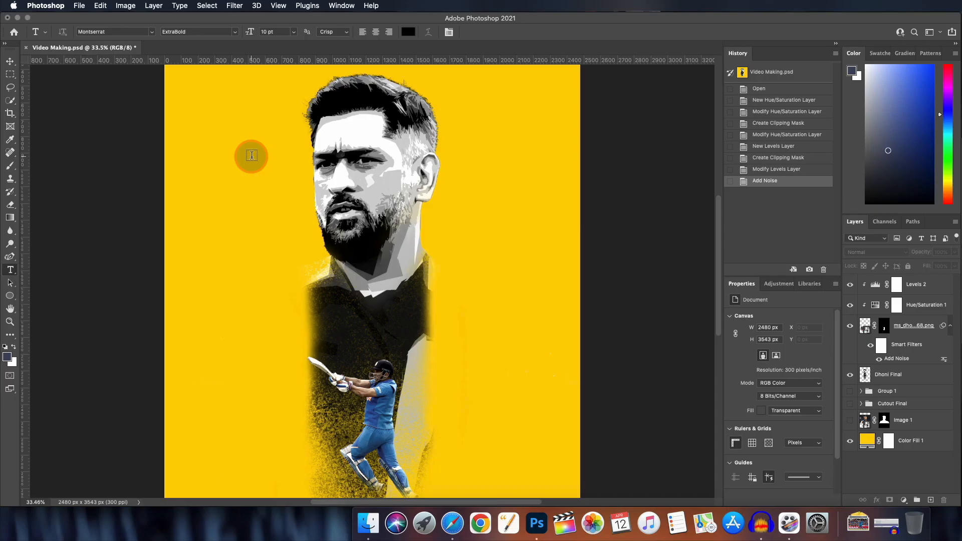
pyautogui.click(251, 155)
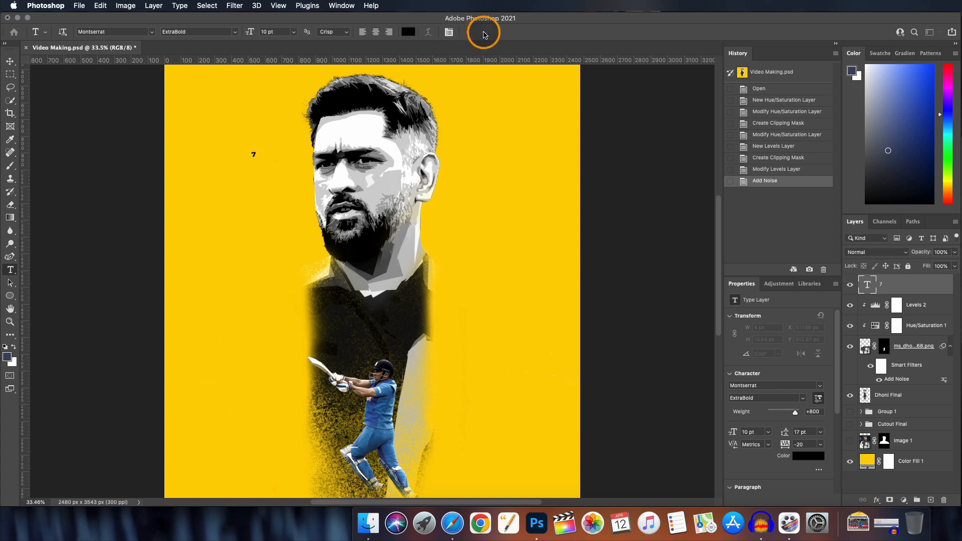
pyautogui.click(10, 62)
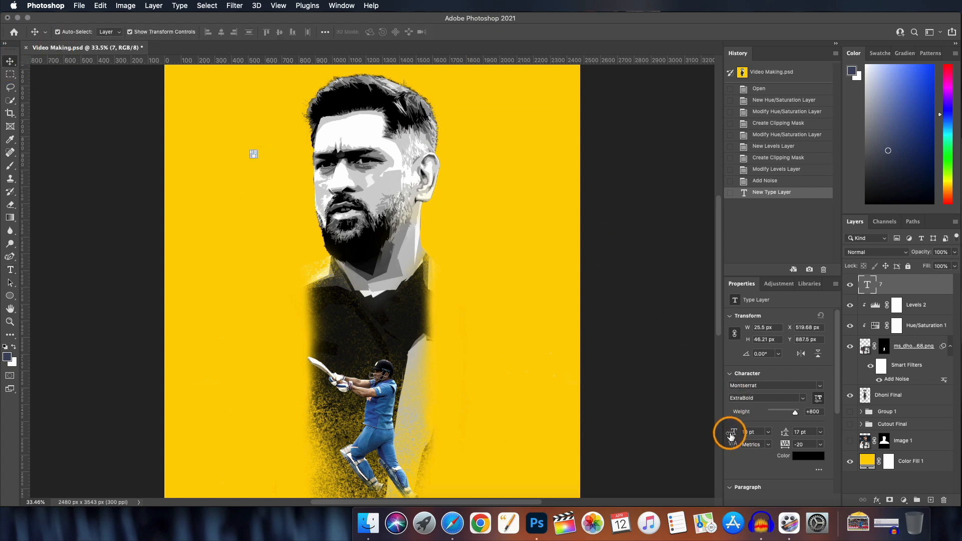
# Enlarge the 7 to about 891.5 pt and position it over the portrait across most of the poster's width
pyautogui.moveTo(771, 440); pyautogui.dragTo(775, 440)
pyautogui.moveTo(733, 432); pyautogui.dragTo(831, 434)
pyautogui.scroll(-5, 372, 240)
pyautogui.moveTo(353, 165); pyautogui.dragTo(346, 223)
pyautogui.moveTo(379, 319); pyautogui.dragTo(442, 433)
pyautogui.moveTo(399, 313); pyautogui.dragTo(430, 325)
pyautogui.press('Return')
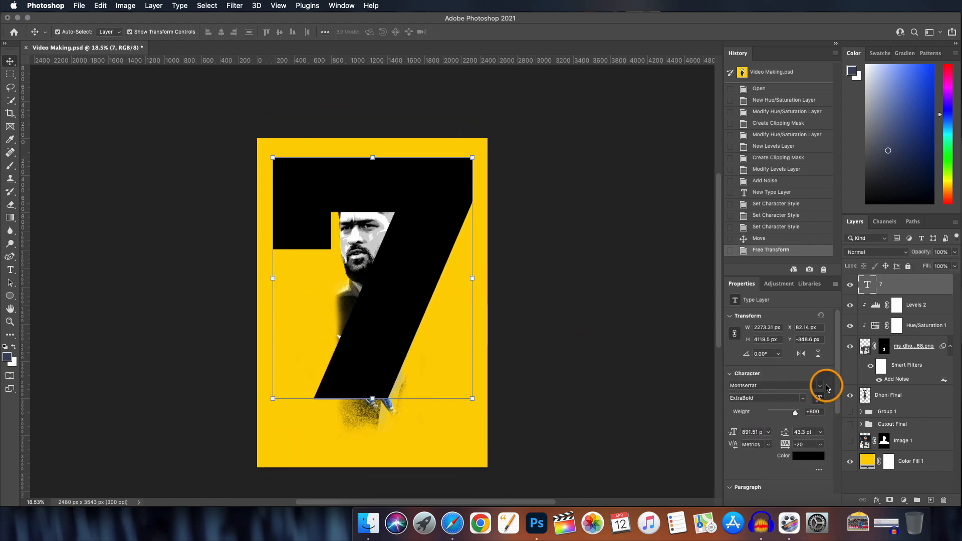
# Change the text colour of the 7 to white (ffffff)
pyautogui.click(821, 386)
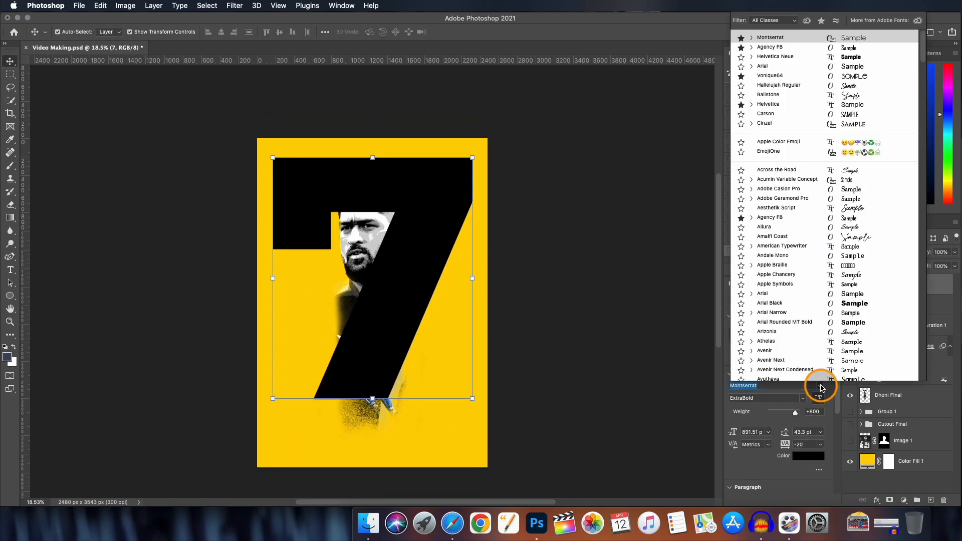
pyautogui.click(704, 380)
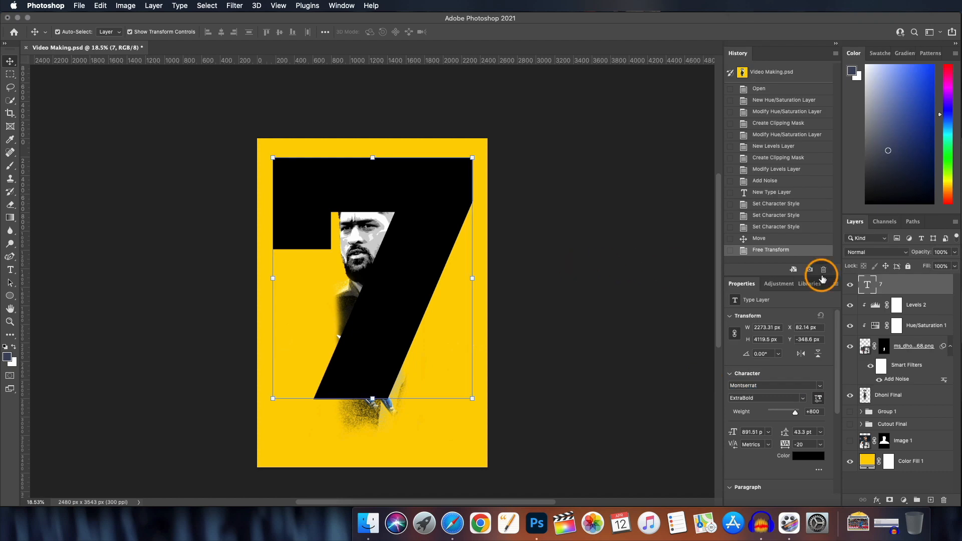
pyautogui.click(810, 457)
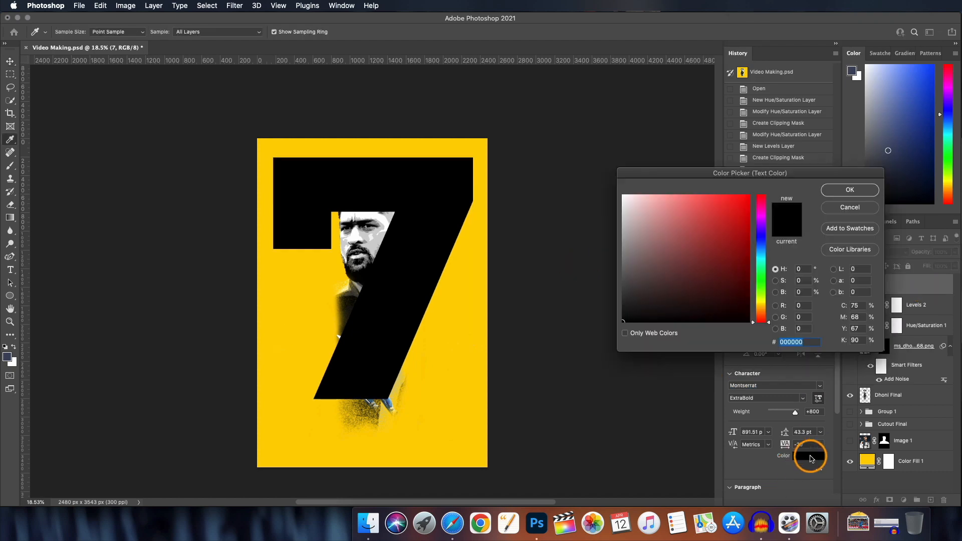
pyautogui.moveTo(623, 322); pyautogui.dragTo(623, 195)
pyautogui.click(849, 189)
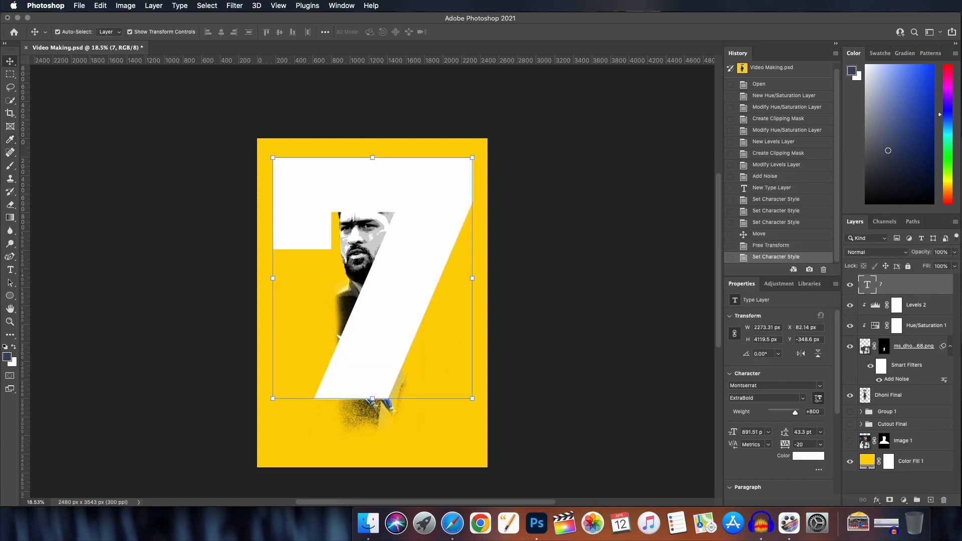
# Add a Stroke layer style to the 7, reset to default, with white colour, 10 px size and Inside position
pyautogui.doubleClick(912, 285)
pyautogui.click(912, 119)
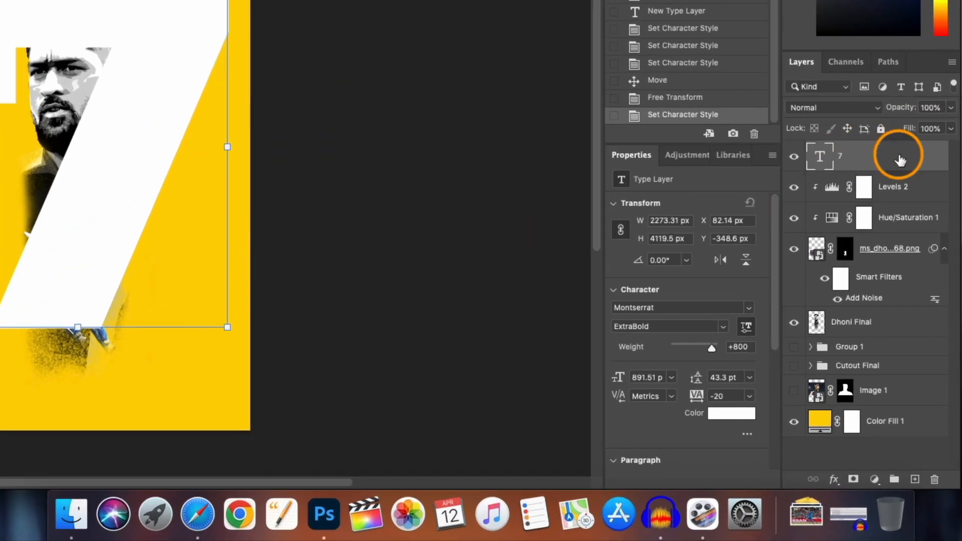
pyautogui.doubleClick(900, 160)
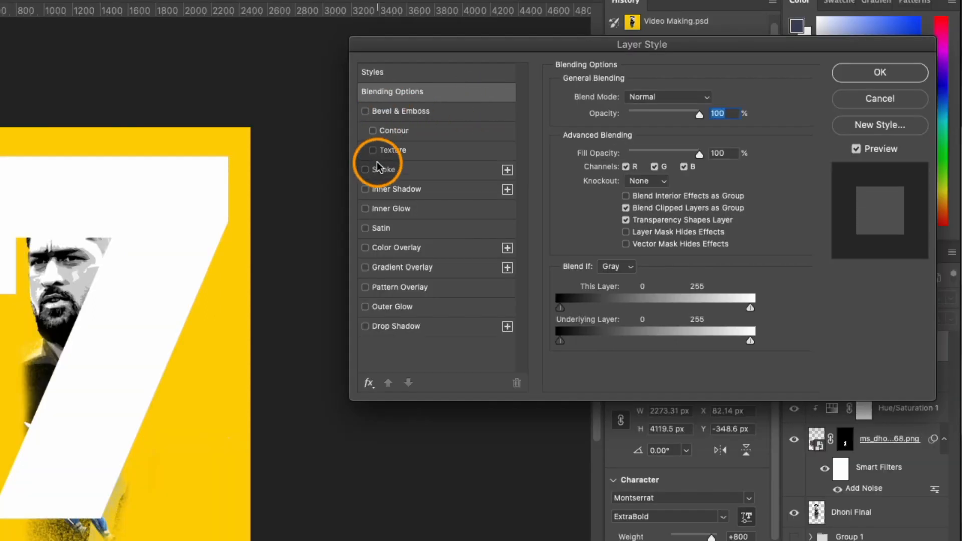
pyautogui.click(364, 170)
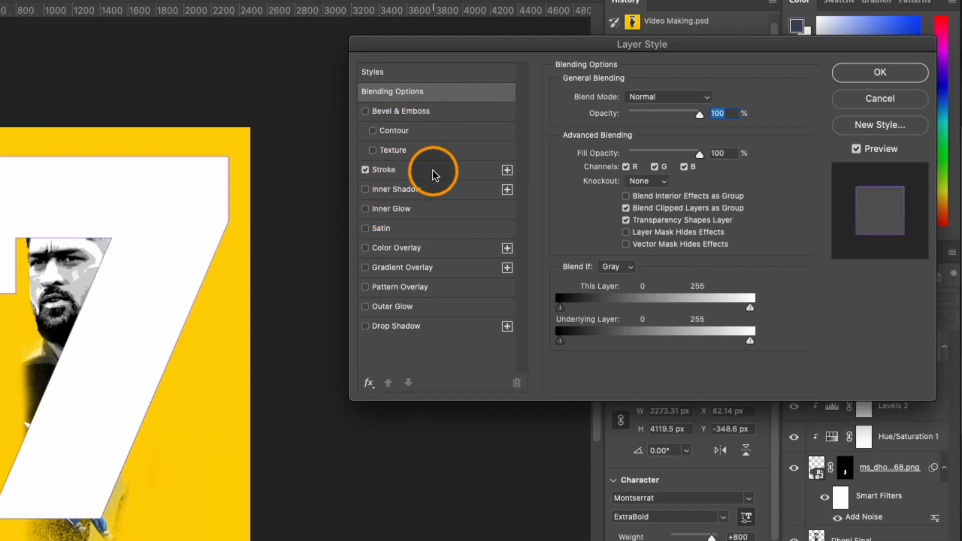
pyautogui.click(431, 170)
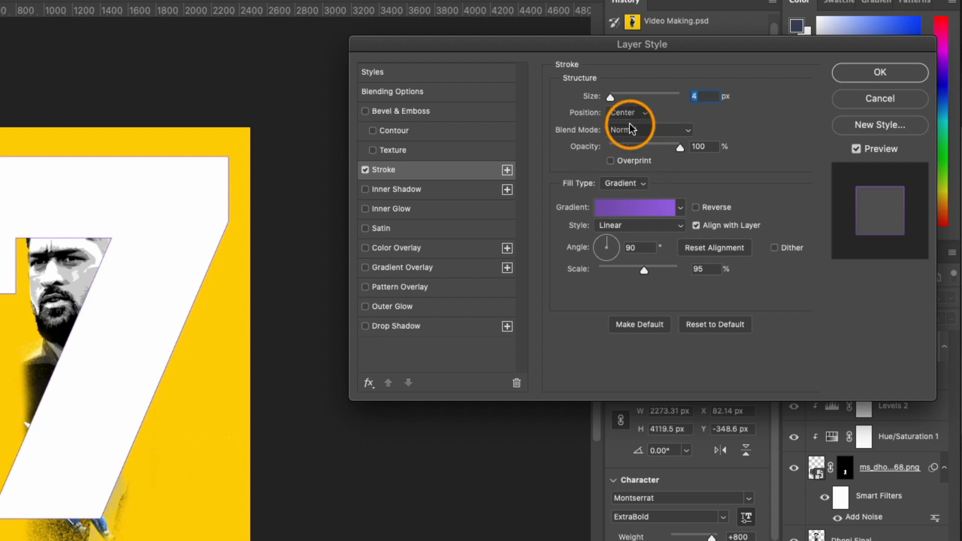
pyautogui.click(715, 324)
pyautogui.click(601, 208)
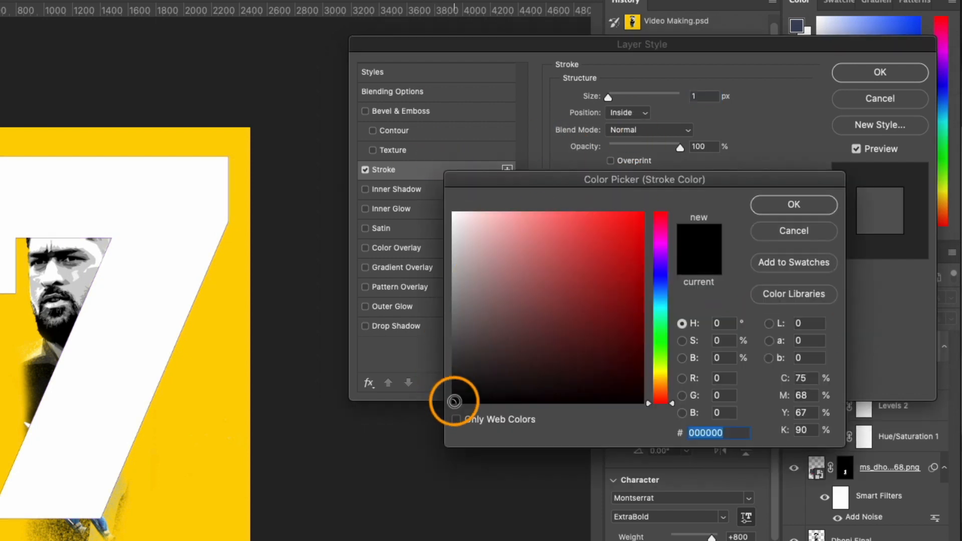
pyautogui.moveTo(455, 400); pyautogui.dragTo(430, 187)
pyautogui.click(803, 209)
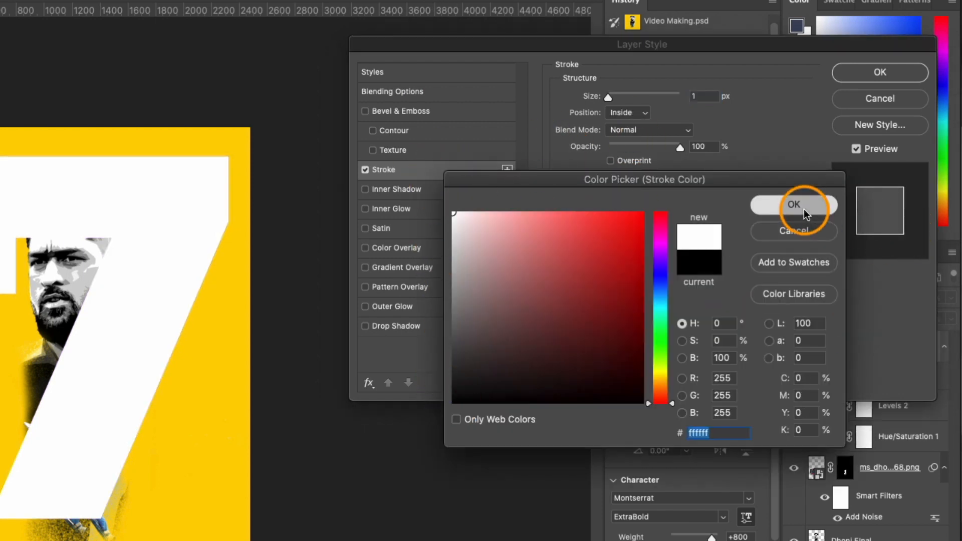
pyautogui.moveTo(608, 97); pyautogui.dragTo(617, 98)
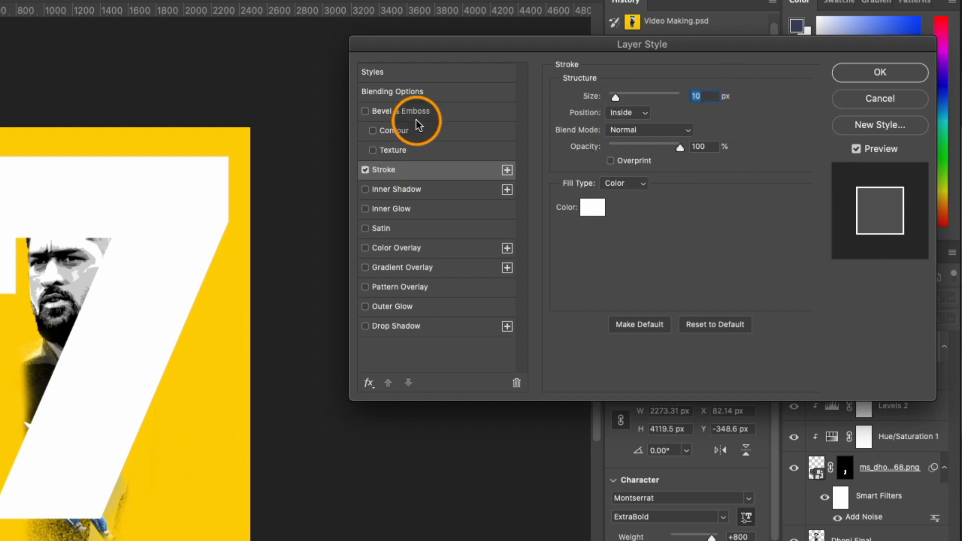
# Set the 7's fill opacity to 0% and its stroke to 29 px with Center position
pyautogui.click(404, 87)
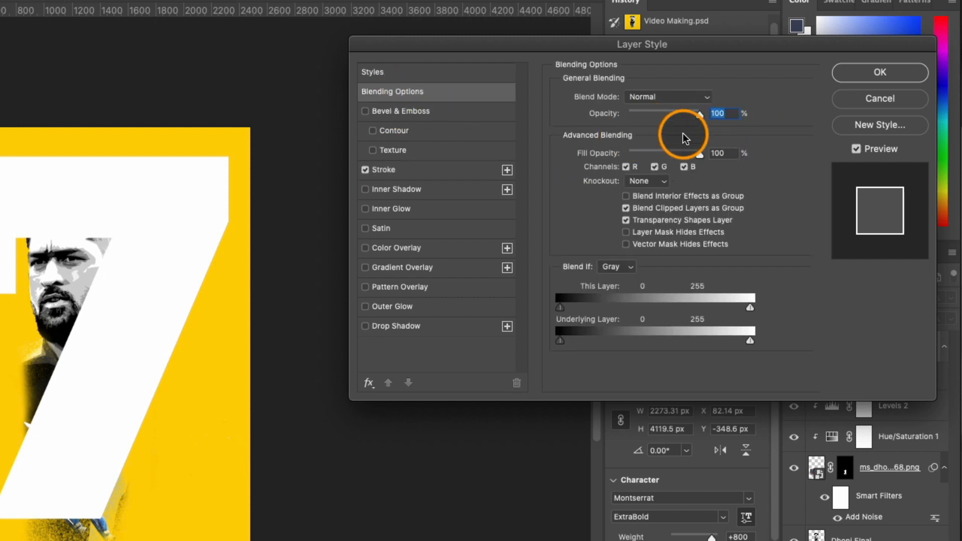
pyautogui.moveTo(697, 152); pyautogui.dragTo(630, 152)
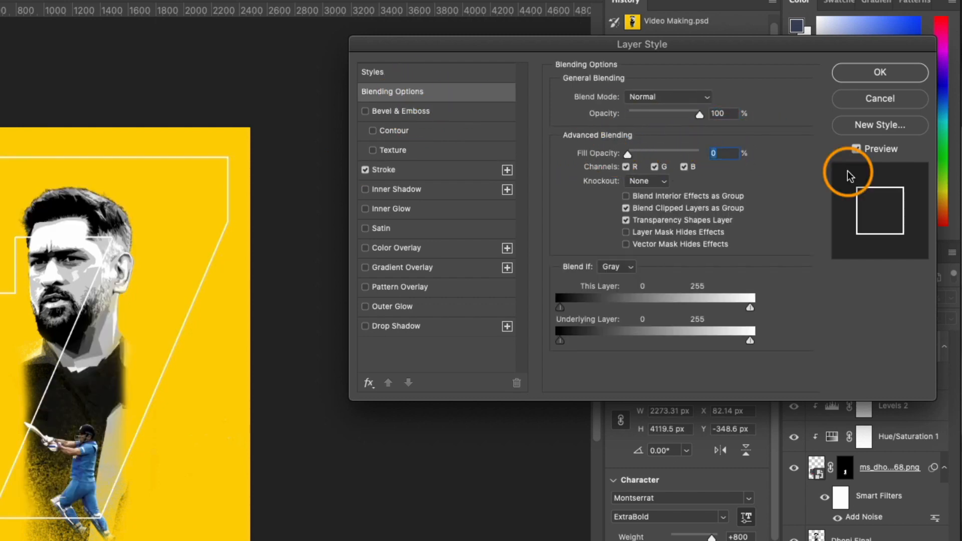
pyautogui.click(418, 170)
pyautogui.moveTo(614, 97); pyautogui.dragTo(620, 99)
pyautogui.click(626, 113)
pyautogui.click(641, 121)
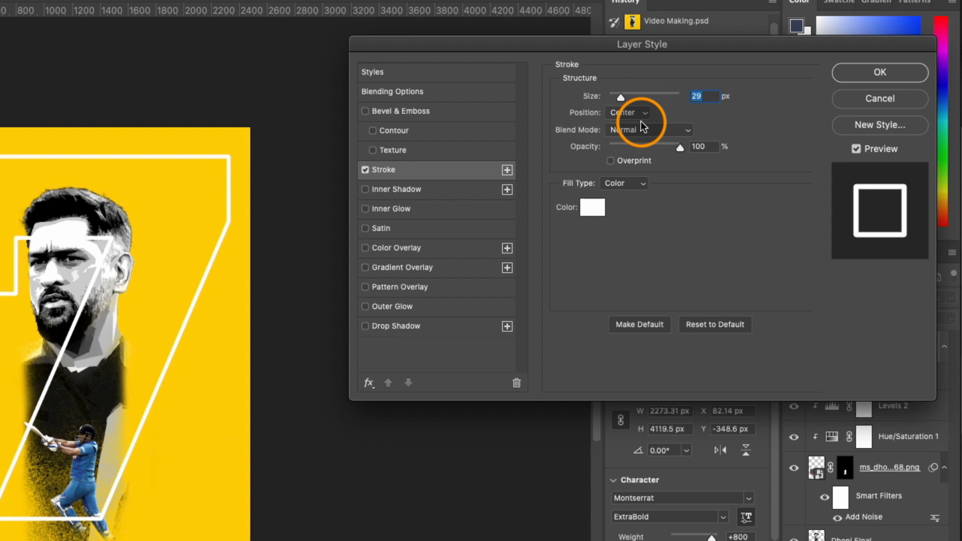
pyautogui.click(882, 73)
# Enlarge and reposition the outlined 7 with Free Transform so that it extends past the poster's edges
pyautogui.press('super+t')
pyautogui.moveTo(220, 501); pyautogui.dragTo(247, 520)
pyautogui.moveTo(283, 120); pyautogui.dragTo(260, 77)
pyautogui.moveTo(221, 262); pyautogui.dragTo(190, 258)
pyautogui.press('super+minus')
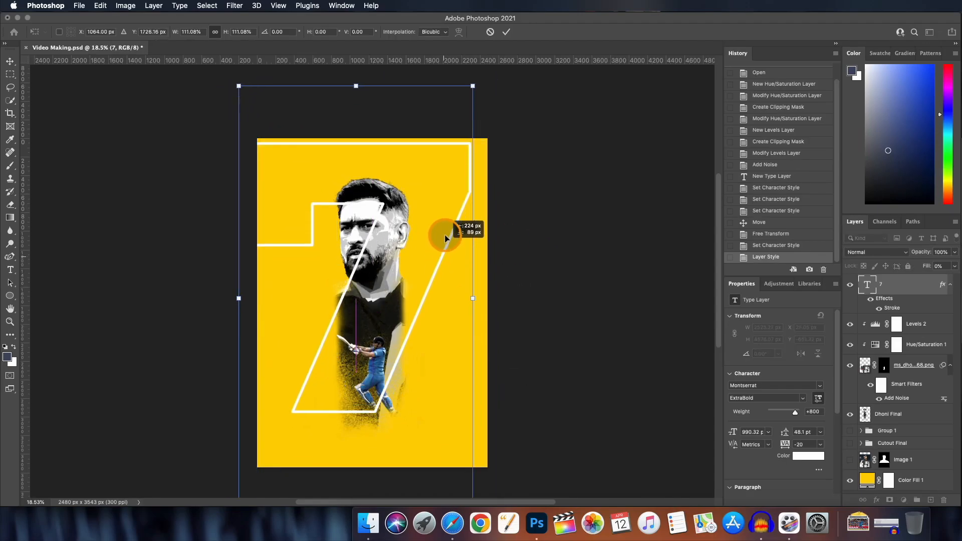
pyautogui.moveTo(446, 442); pyautogui.dragTo(488, 493)
pyautogui.press('super+plus')
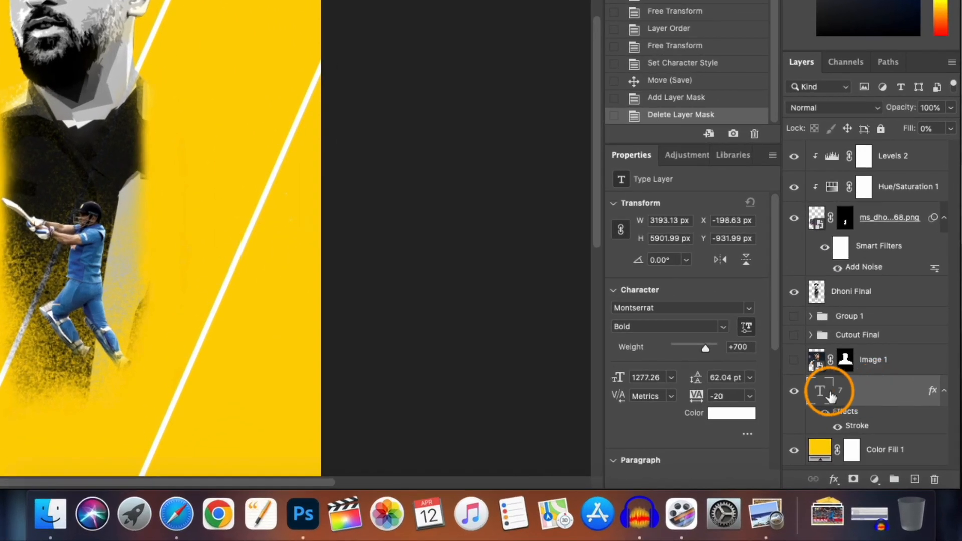
# Convert the 7 text layer to a smart object and add a layer mask to it
pyautogui.rightClick(904, 393)
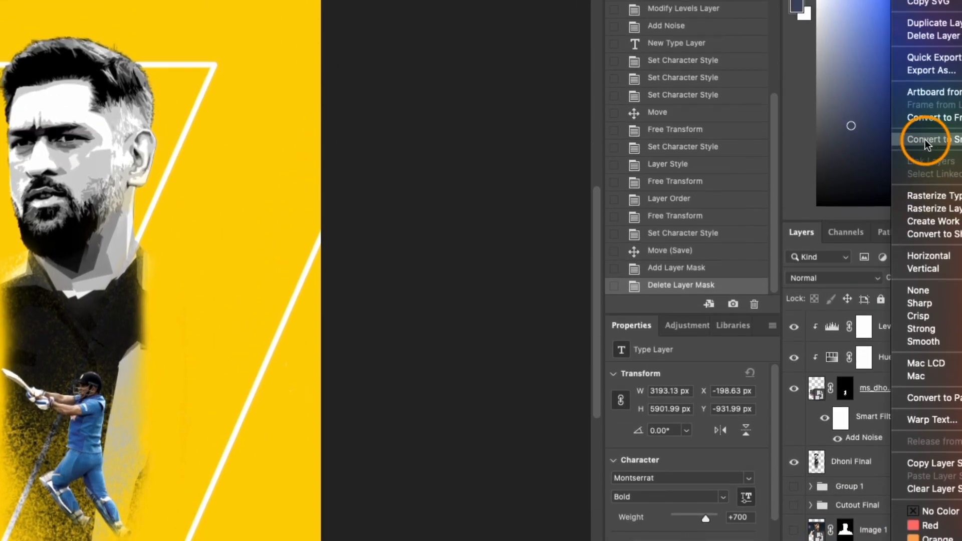
pyautogui.click(925, 140)
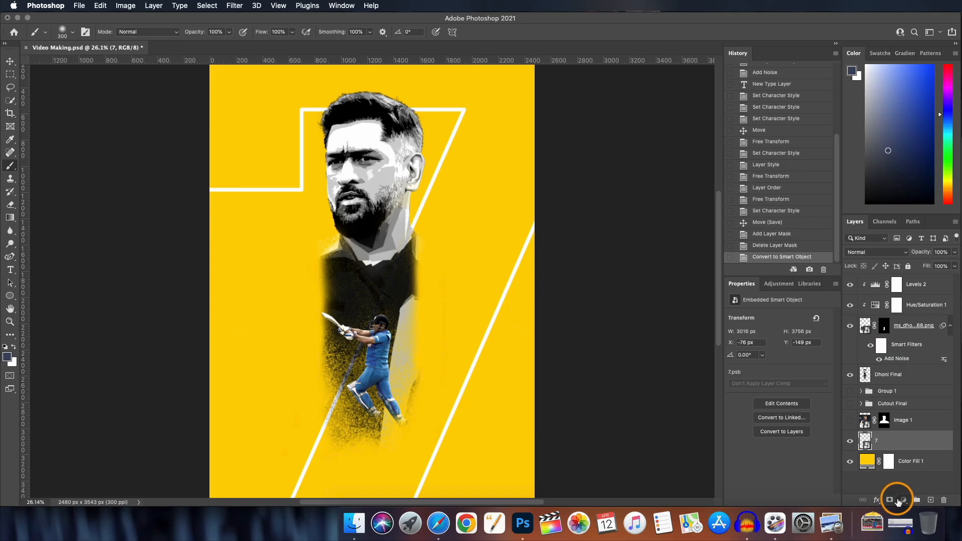
pyautogui.click(893, 501)
# On the 7's layer mask, paint black with a 300 px Soft Round brush to hide the outline behind the portrait
pyautogui.press('d')
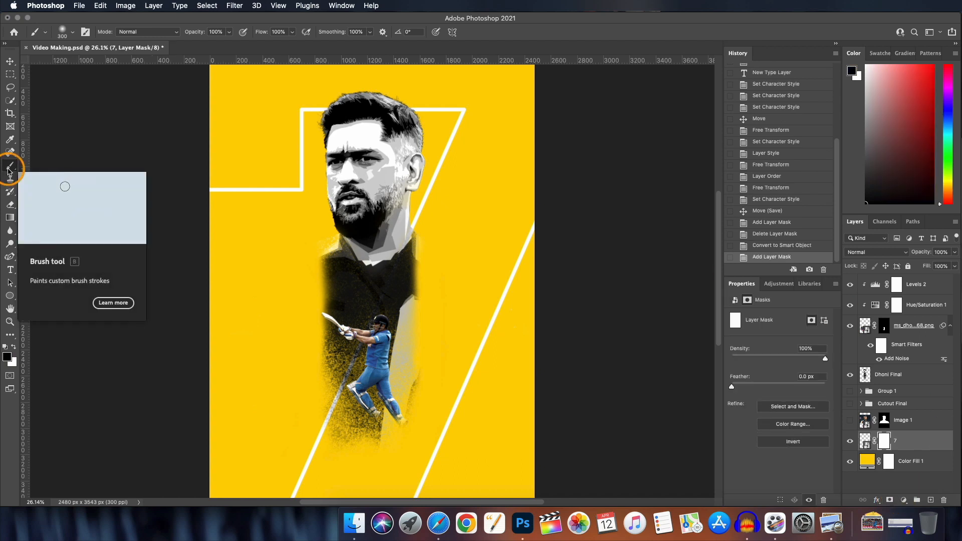
pyautogui.click(74, 34)
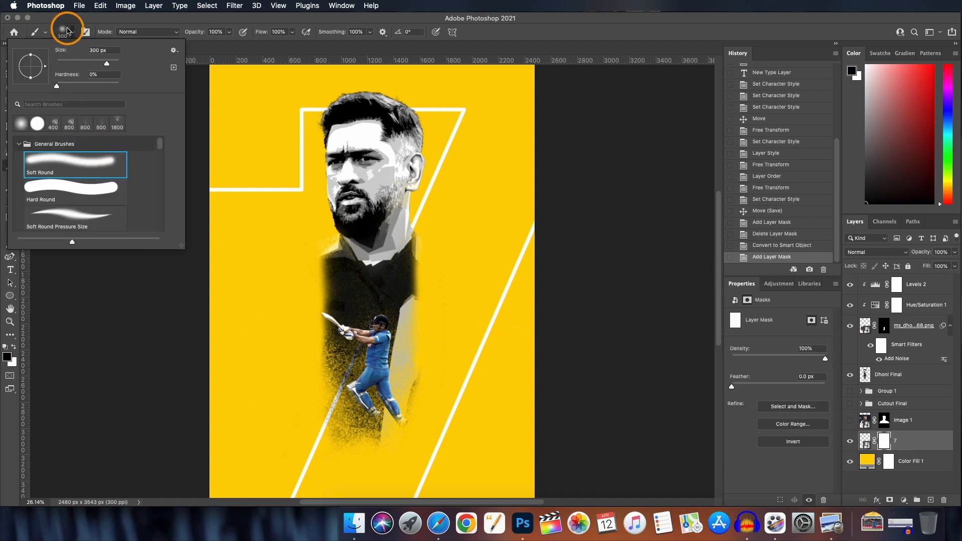
pyautogui.click(73, 35)
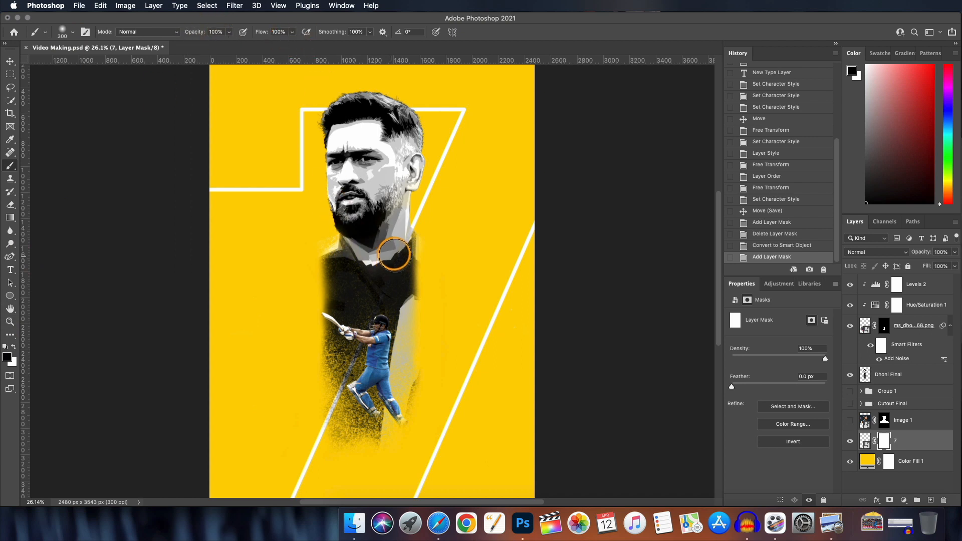
pyautogui.scroll(3, 394, 254)
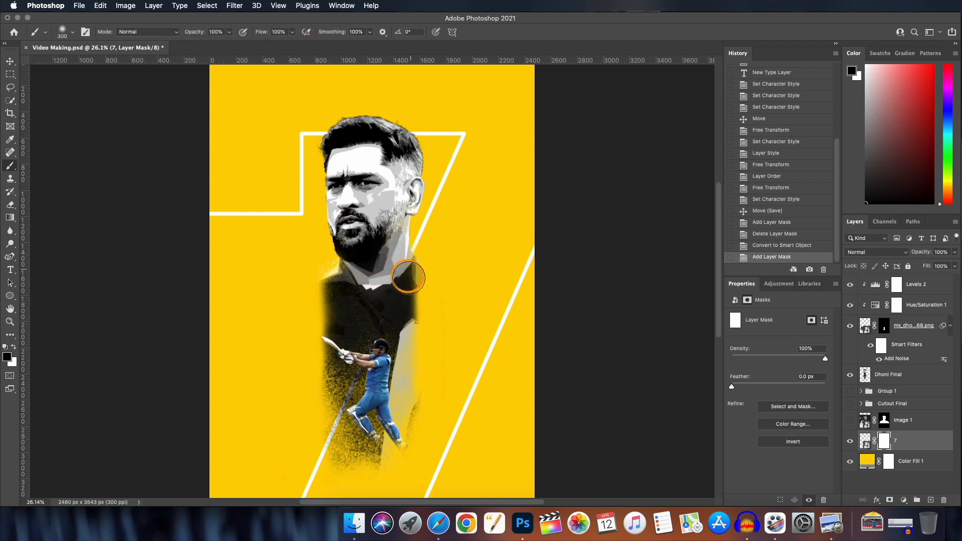
pyautogui.moveTo(408, 278); pyautogui.dragTo(409, 267)
pyautogui.click(357, 377)
pyautogui.moveTo(355, 382)
pyautogui.mouseDown()
pyautogui.moveTo(343, 415)
pyautogui.moveTo(409, 256)
pyautogui.mouseUp()
pyautogui.moveTo(409, 257); pyautogui.dragTo(390, 293)
# Enlarge the brush to 600 px and paint on the mask to fade out the lower ends of the 7's outline
pyautogui.scroll(-10, 391, 292)
pyautogui.moveTo(427, 257); pyautogui.dragTo(417, 276)
pyautogui.click(301, 260)
pyautogui.click(309, 243)
pyautogui.press(']')
pyautogui.press(']')
pyautogui.press(']')
pyautogui.click(314, 257)
pyautogui.moveTo(309, 244)
pyautogui.mouseDown()
pyautogui.moveTo(296, 279)
pyautogui.moveTo(215, 268)
pyautogui.mouseUp()
pyautogui.moveTo(215, 268); pyautogui.dragTo(420, 262)
pyautogui.click(421, 262)
pyautogui.scroll(10, 440, 239)
pyautogui.scroll(-2, 439, 238)
# Add the text "GOD OF THE GAME" above the 7 layer and place it near the poster's bottom at 40 pt
pyautogui.click(10, 61)
pyautogui.click(865, 441)
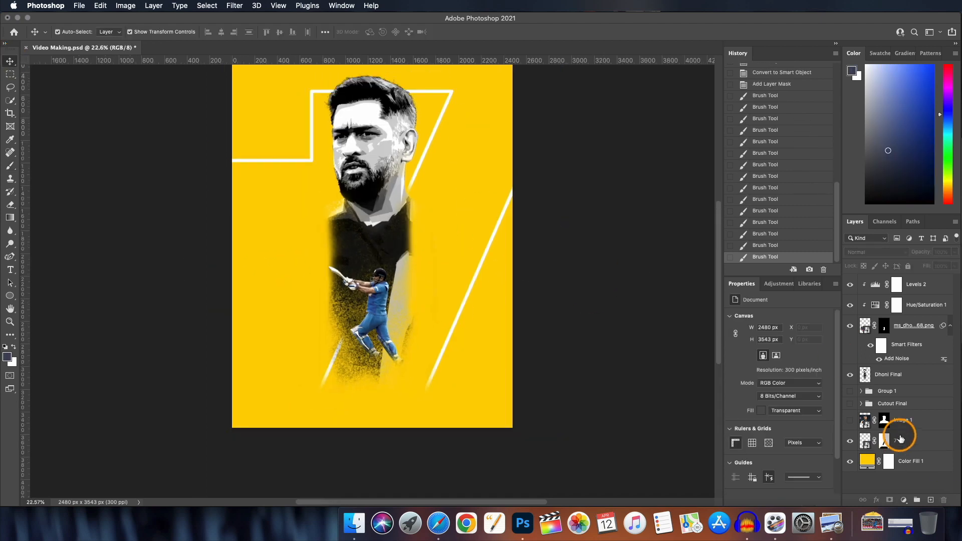
pyautogui.click(12, 273)
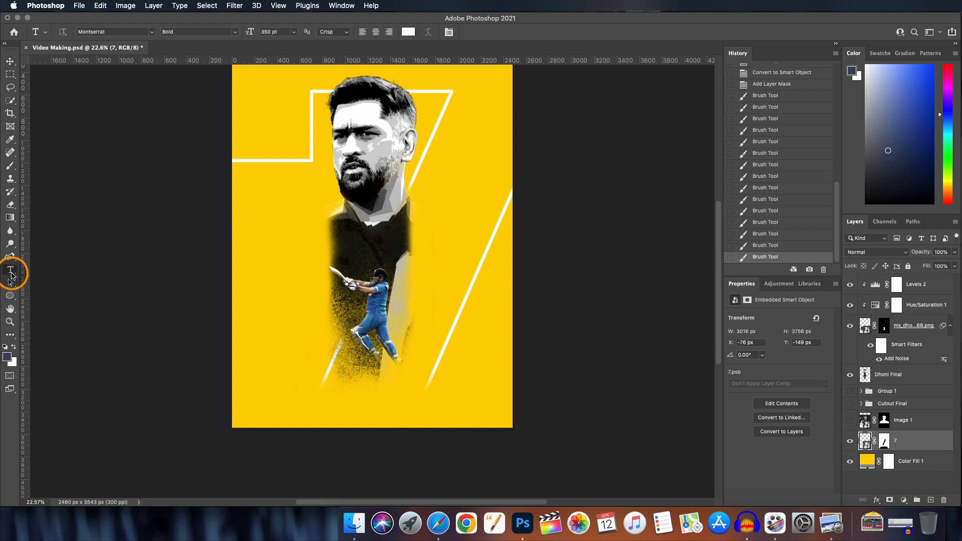
pyautogui.click(273, 224)
pyautogui.write('C')
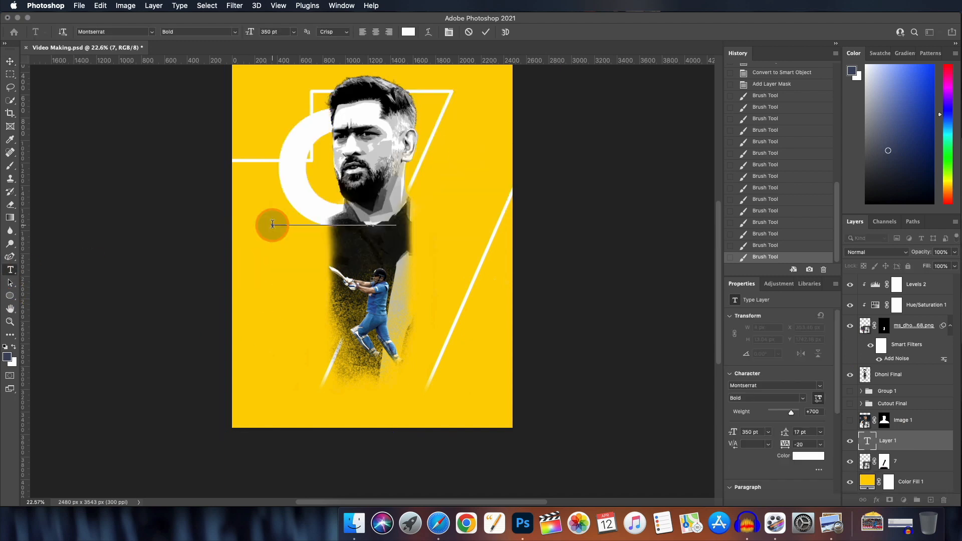
pyautogui.write('O')
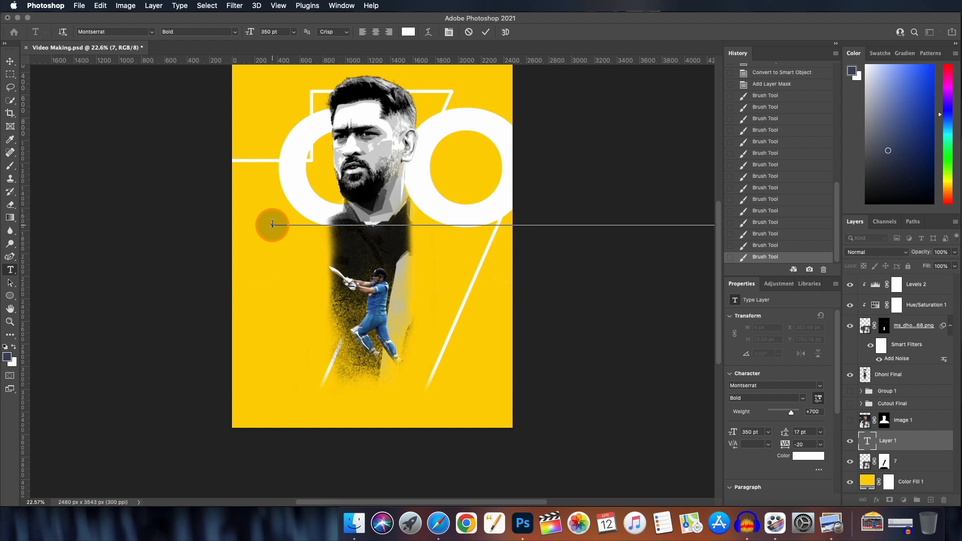
pyautogui.hotkey('ctrl', 'Return')
pyautogui.press('v')
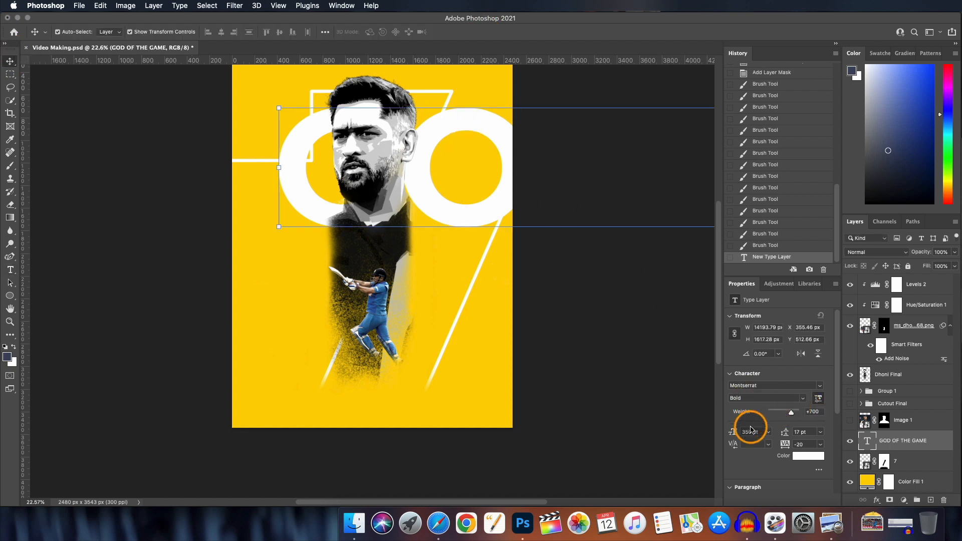
pyautogui.moveTo(720, 436); pyautogui.dragTo(443, 398)
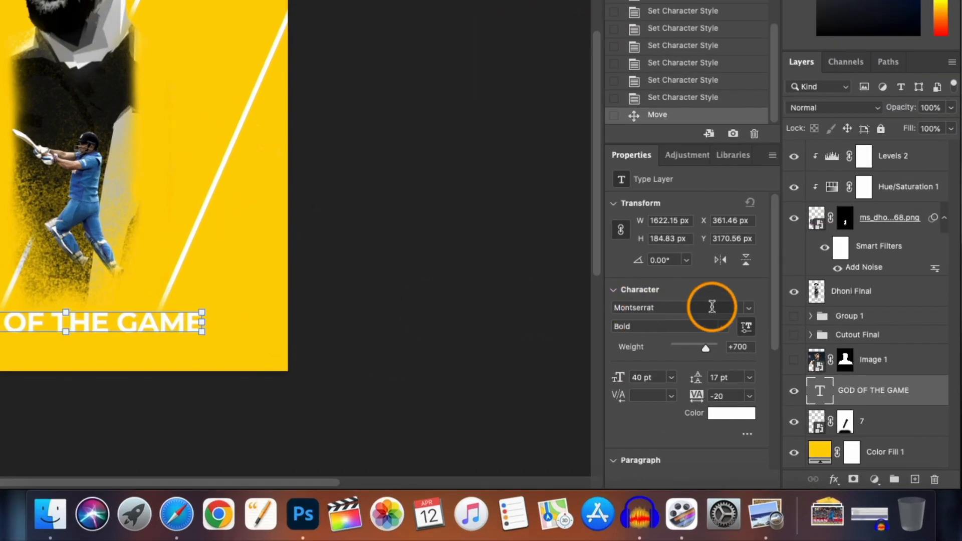
# Set the GOD OF THE GAME text to the Vonique64 font at 30 pt with a tracking of 160
pyautogui.click(746, 308)
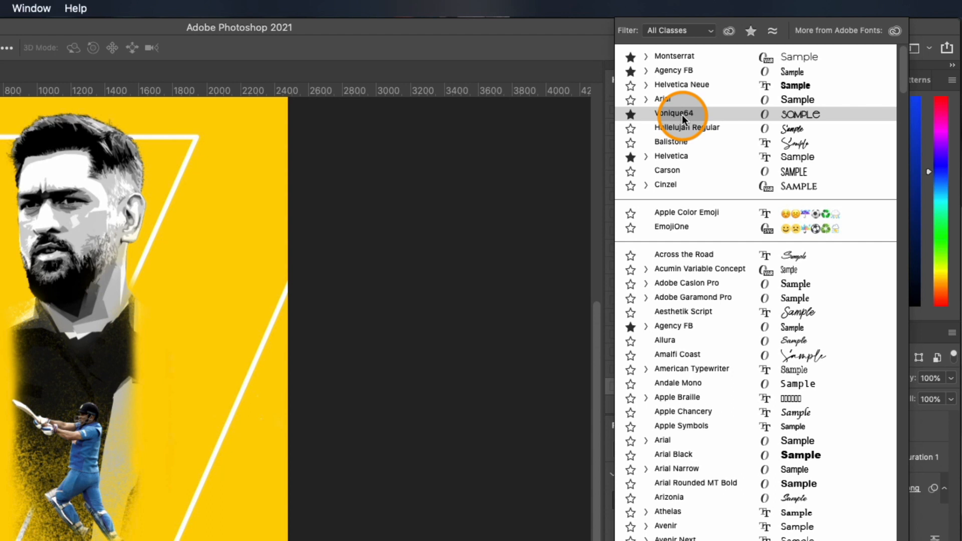
pyautogui.click(681, 115)
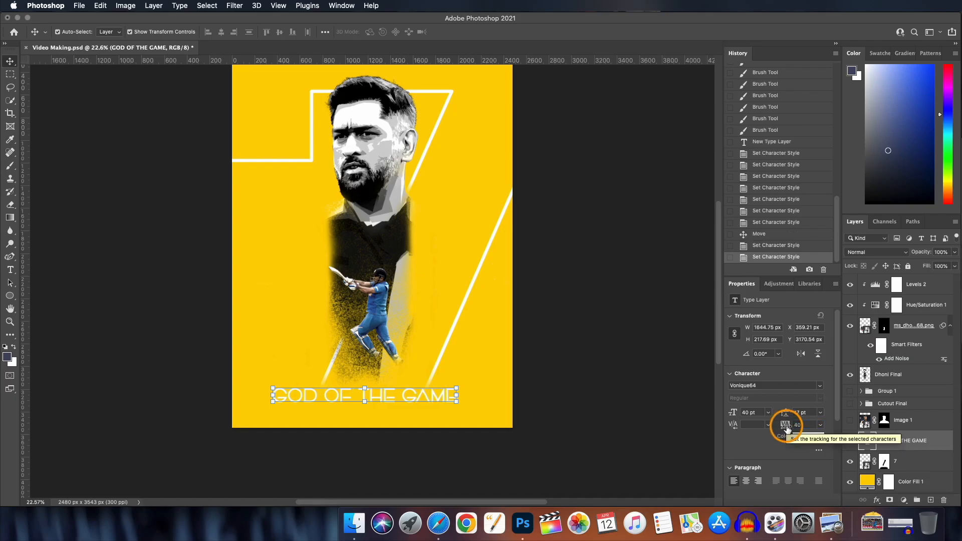
pyautogui.moveTo(785, 426); pyautogui.dragTo(788, 428)
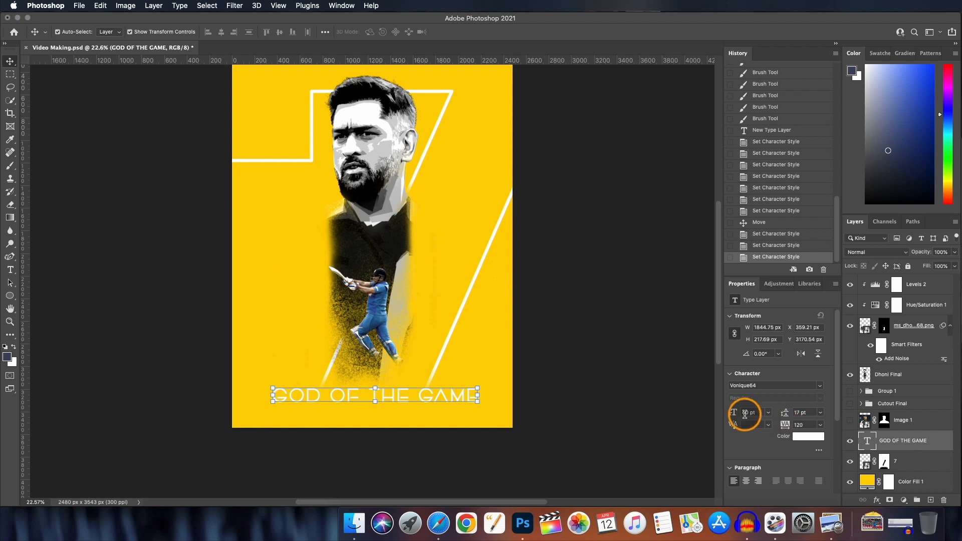
pyautogui.moveTo(734, 415); pyautogui.dragTo(730, 415)
pyautogui.moveTo(785, 428); pyautogui.dragTo(734, 415)
# Change the GOD OF THE GAME text colour to dark gray 393939
pyautogui.click(808, 436)
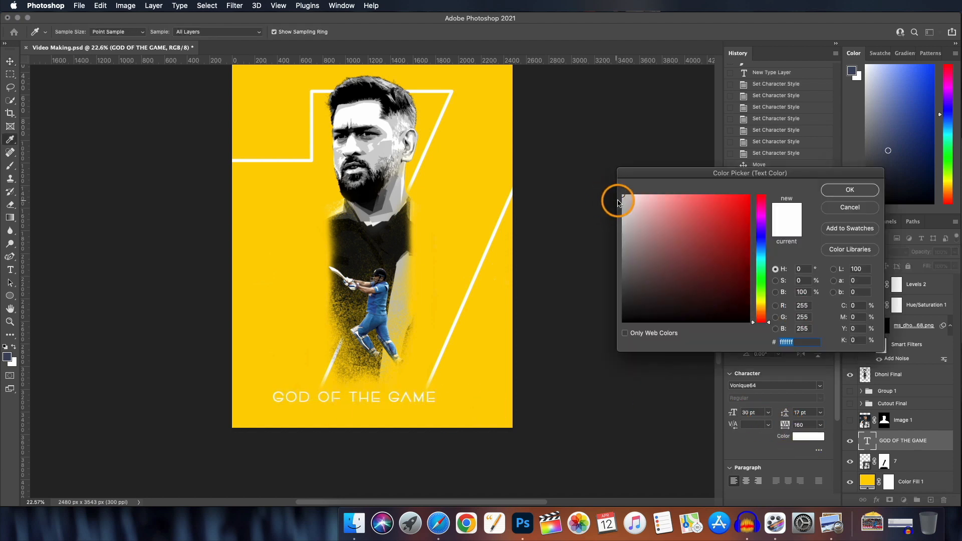
pyautogui.moveTo(623, 199); pyautogui.dragTo(619, 289)
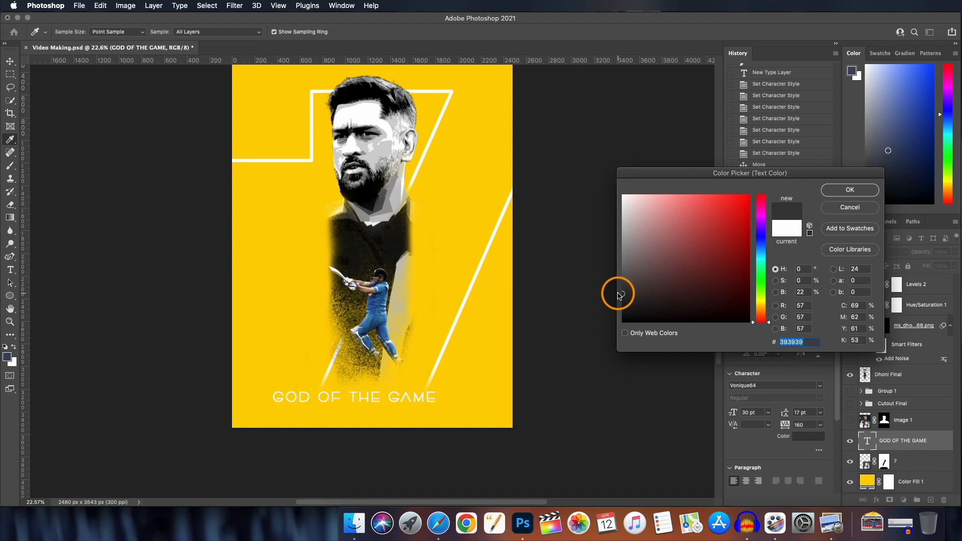
pyautogui.click(855, 190)
# Move the GOD OF THE GAME text onto the 7's long outer diagonal and rotate it about -66° to follow the line
pyautogui.moveTo(377, 397); pyautogui.dragTo(441, 313)
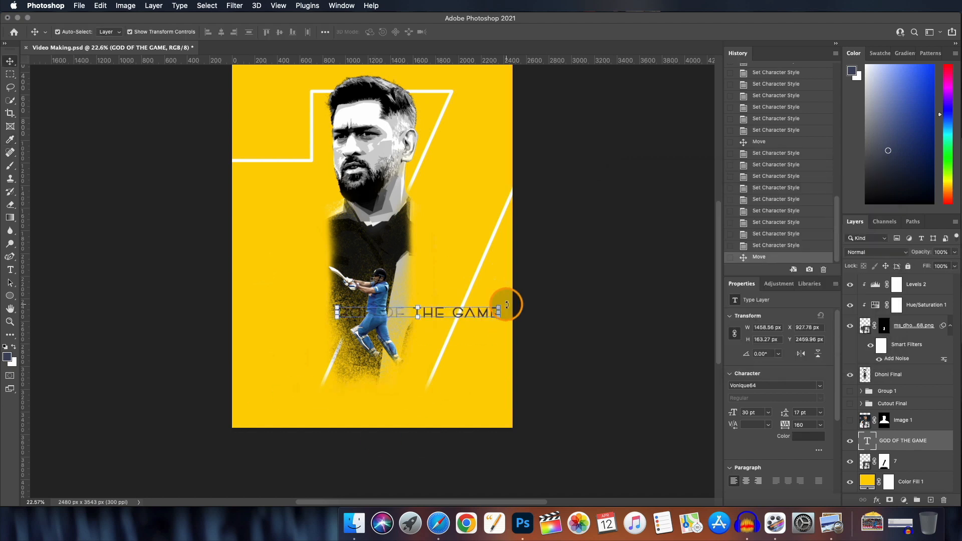
pyautogui.moveTo(506, 304); pyautogui.dragTo(476, 283)
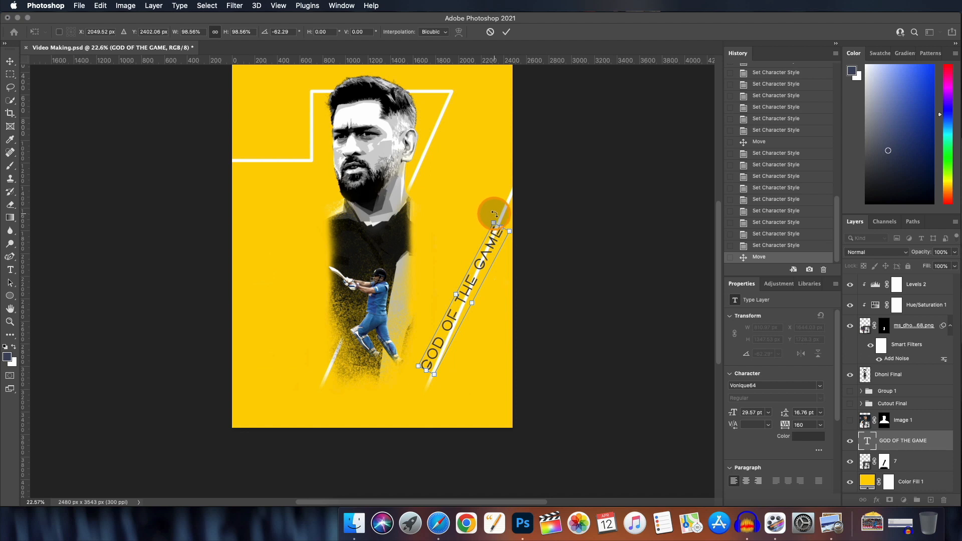
pyautogui.moveTo(493, 214); pyautogui.dragTo(509, 204)
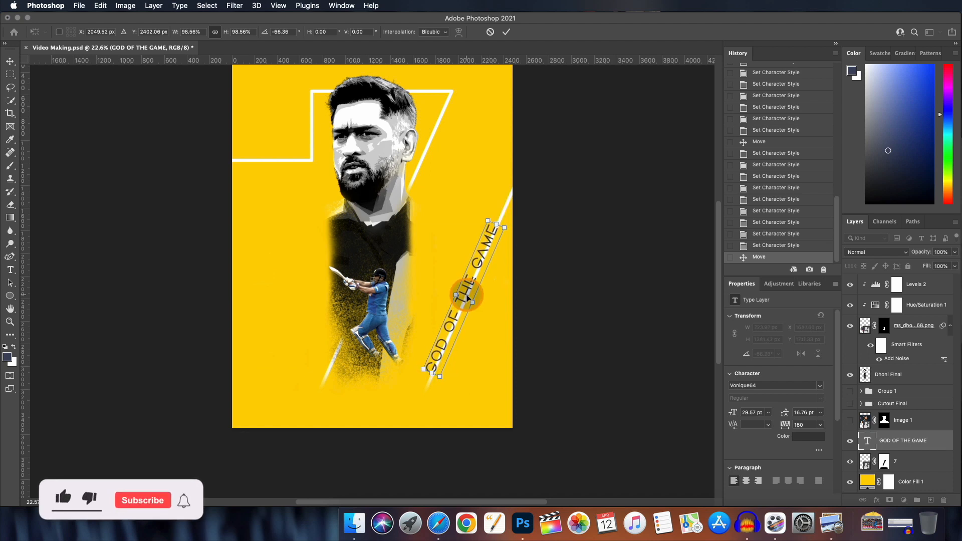
pyautogui.click(506, 32)
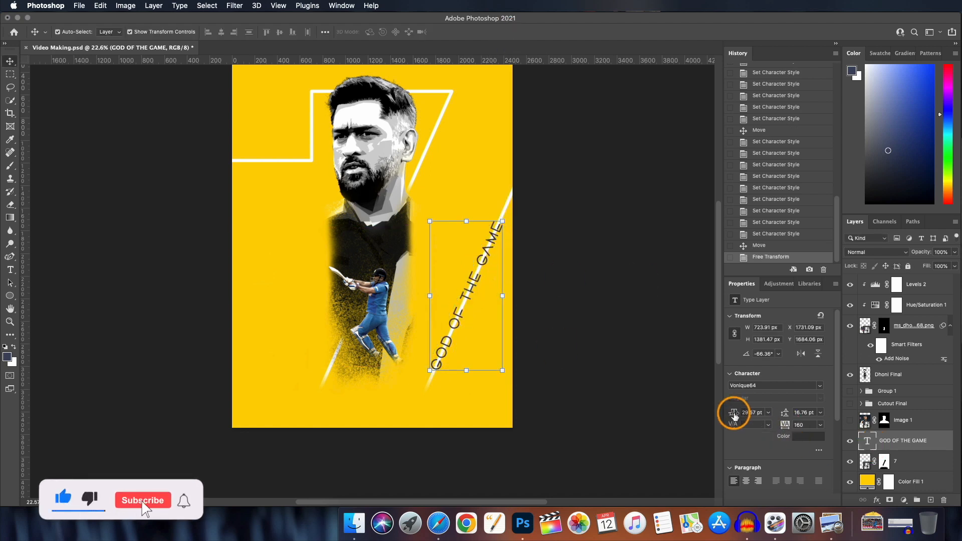
# Reduce the slanted text to 28 pt and pick a new gray for its colour
pyautogui.moveTo(734, 415); pyautogui.dragTo(734, 413)
pyautogui.click(805, 435)
pyautogui.moveTo(622, 284); pyautogui.dragTo(628, 256)
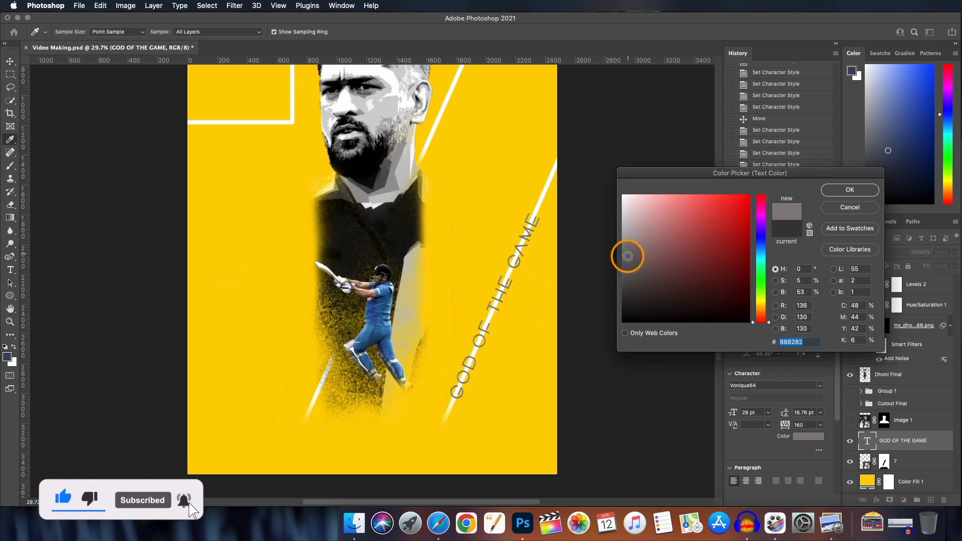
pyautogui.press('Return')
pyautogui.scroll(-2, 596, 306)
pyautogui.click(530, 249)
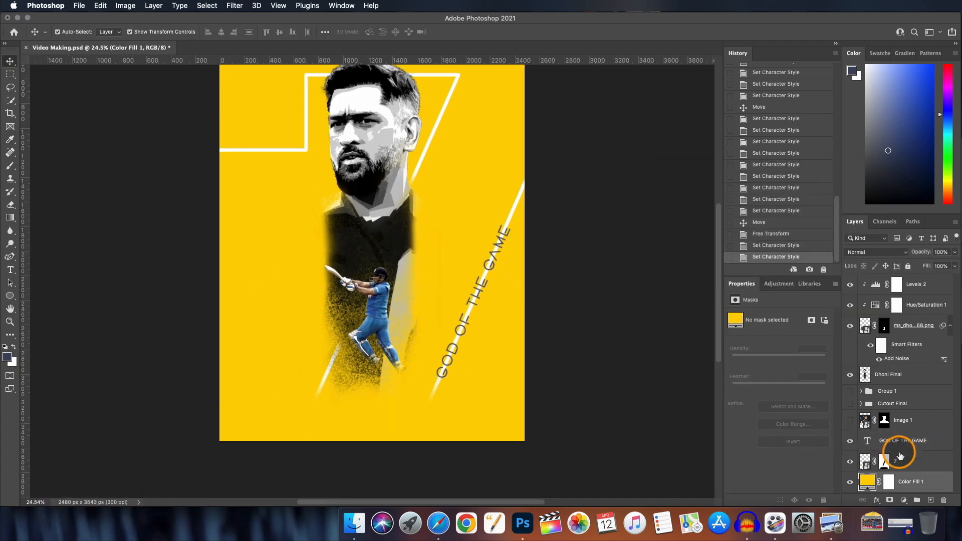
# On the 7's mask, paint black with a 200 px Hard Round brush to remove the diagonal line behind the slanted text
pyautogui.click(883, 461)
pyautogui.scroll(1, 371, 282)
pyautogui.click(10, 165)
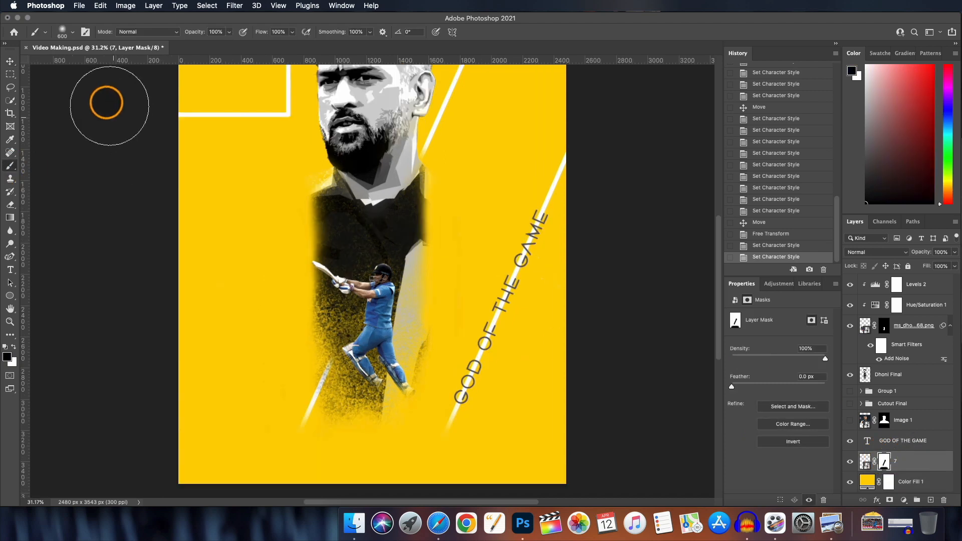
pyautogui.click(71, 35)
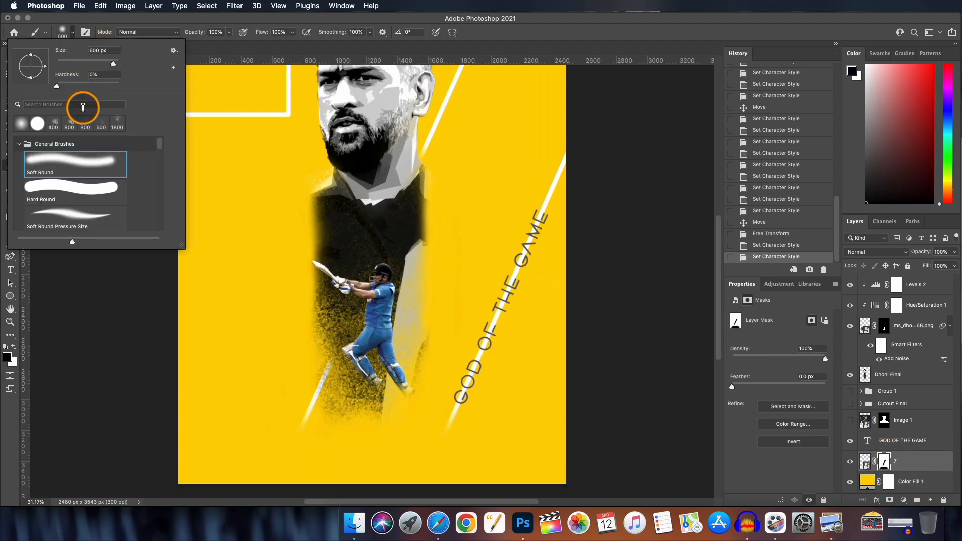
pyautogui.click(47, 189)
pyautogui.press('[')
pyautogui.press('[')
pyautogui.press('[')
pyautogui.press('[')
pyautogui.press('[')
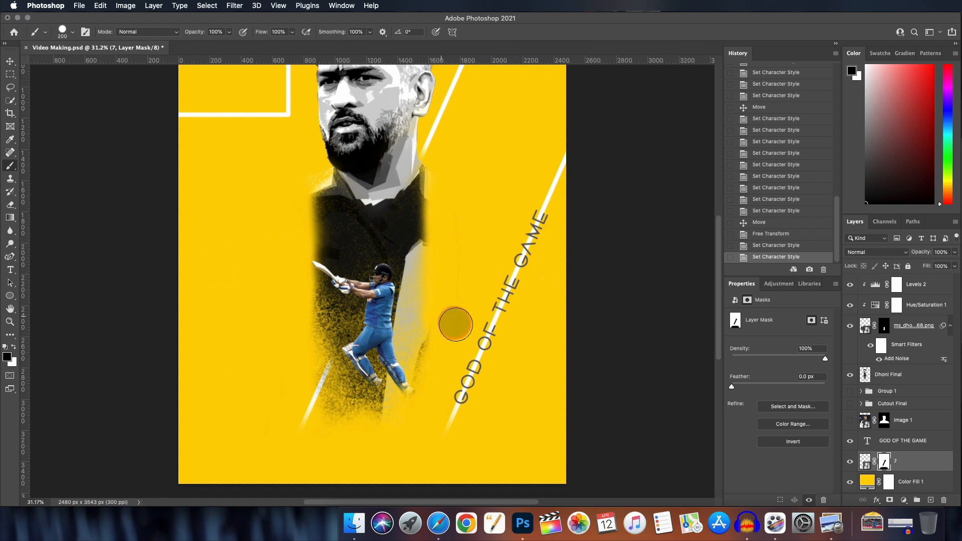
pyautogui.moveTo(467, 387); pyautogui.dragTo(539, 220)
pyautogui.press('x')
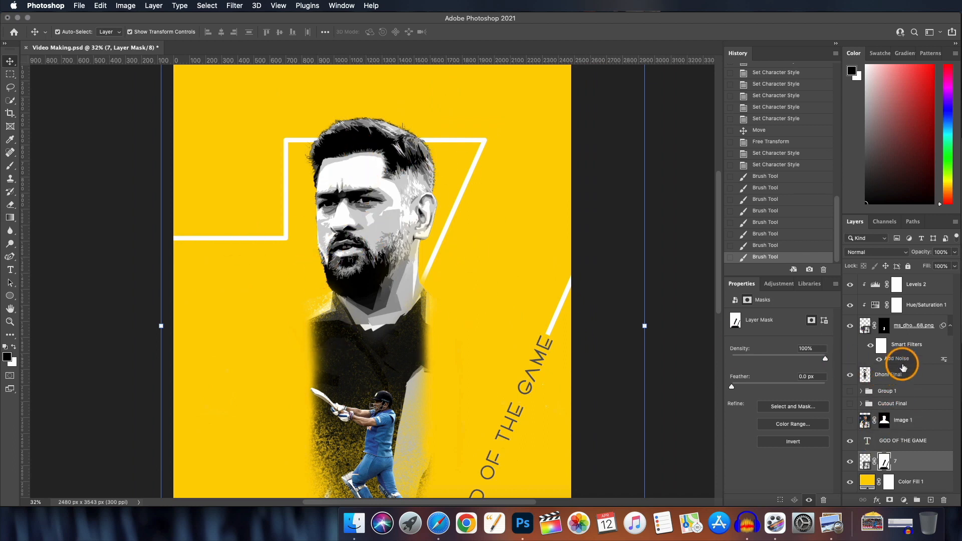
# Draw a tall ellipse of about 365 × 1626 px over the portrait, on a shape layer above Dhoni Final
pyautogui.click(888, 376)
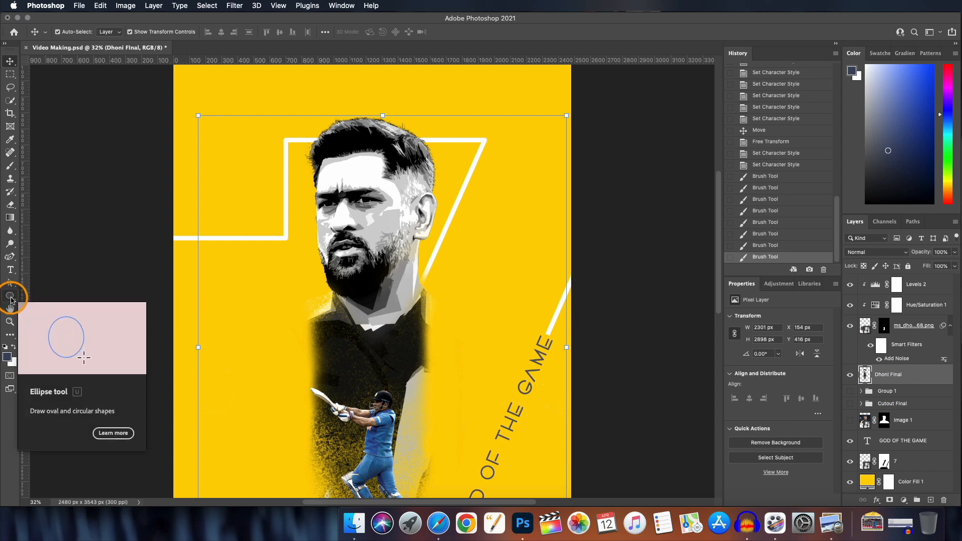
pyautogui.click(11, 300)
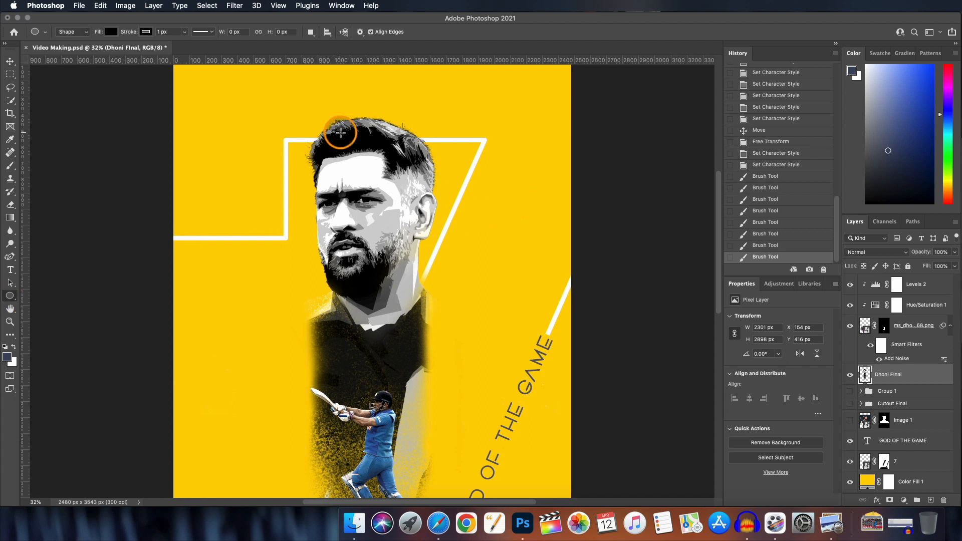
pyautogui.moveTo(337, 133); pyautogui.dragTo(398, 392)
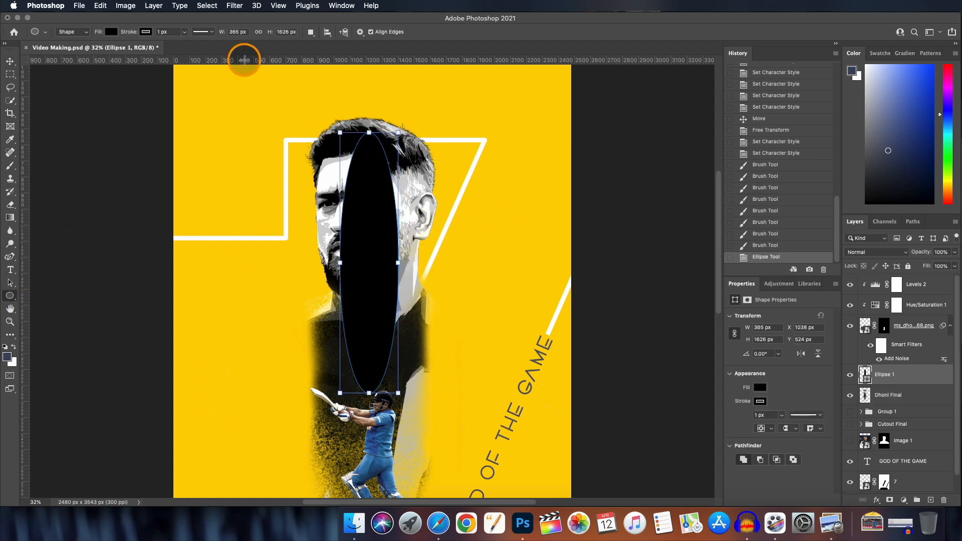
pyautogui.press('v')
# Set the ellipse's fill to white and remove its stroke
pyautogui.click(759, 388)
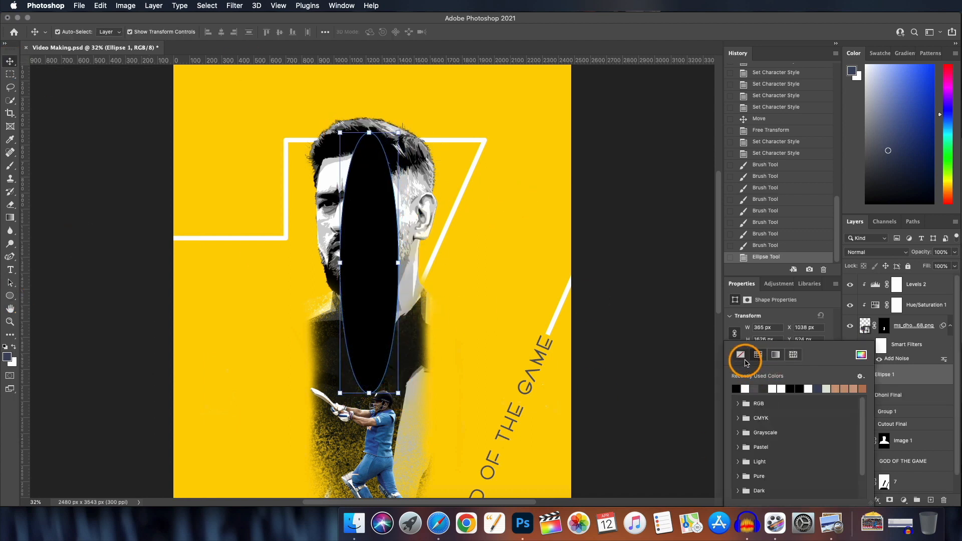
pyautogui.doubleClick(743, 391)
pyautogui.click(766, 397)
pyautogui.click(740, 354)
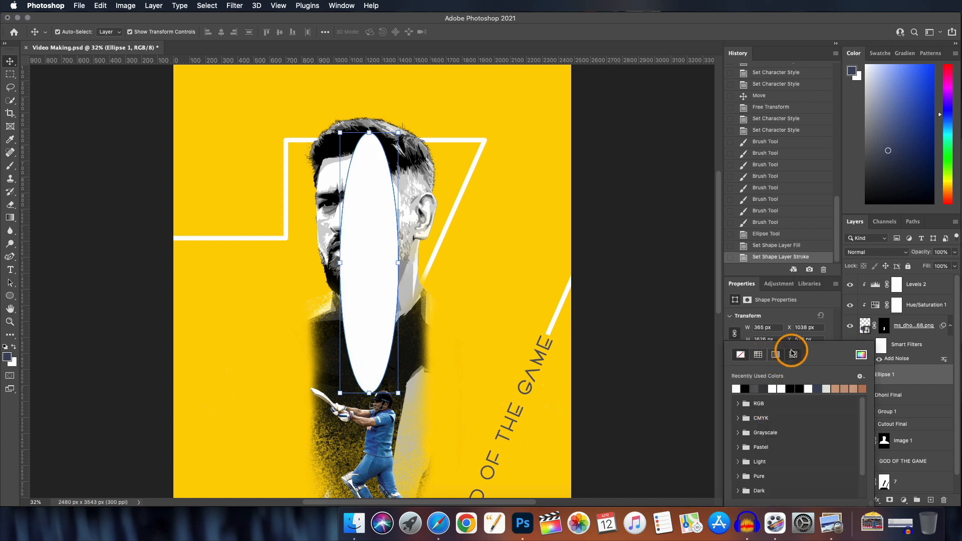
pyautogui.click(832, 335)
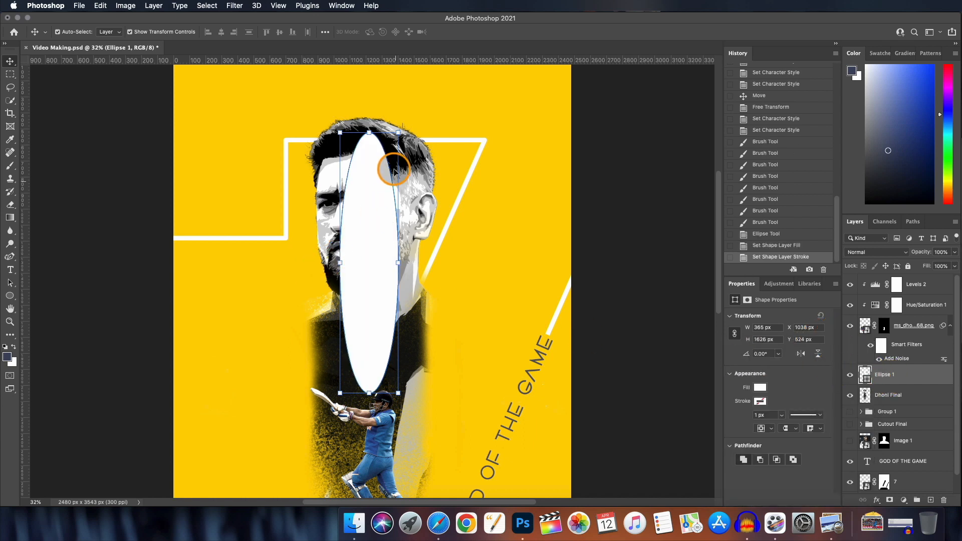
# Rasterize the white ellipse and apply a strong Gaussian Blur that turns it into a soft glow
pyautogui.click(235, 6)
pyautogui.moveTo(261, 143)
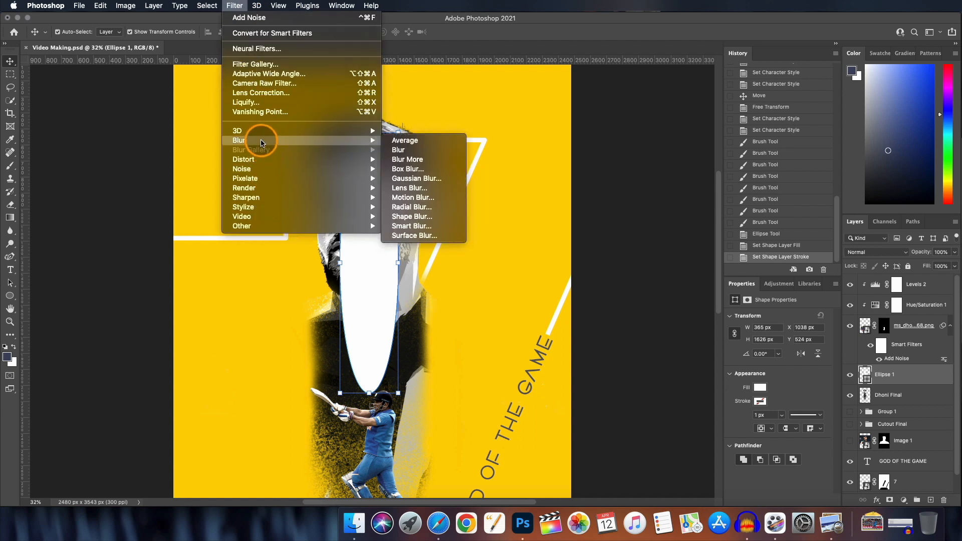
pyautogui.click(407, 181)
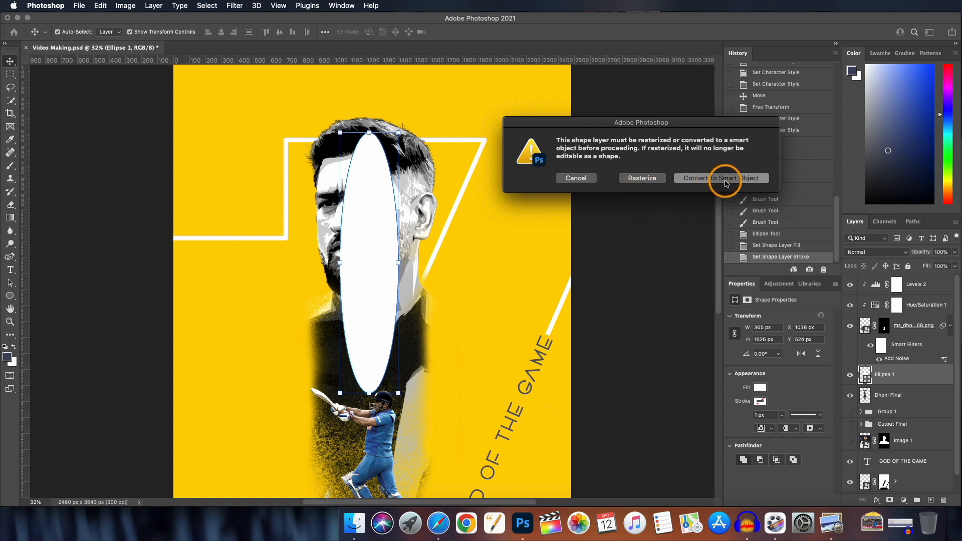
pyautogui.click(667, 183)
pyautogui.moveTo(671, 266); pyautogui.dragTo(715, 266)
pyautogui.press('Return')
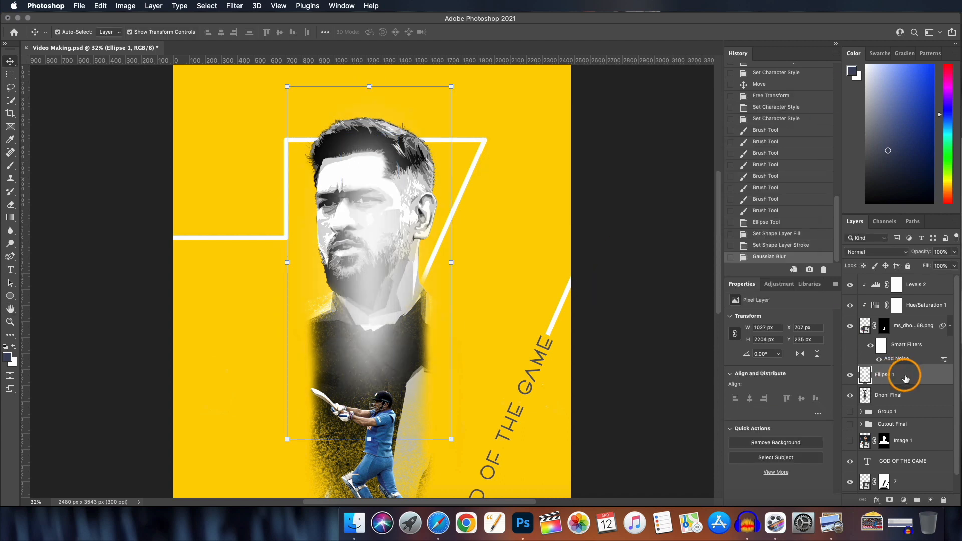
# Move the blurred ellipse layer below Dhoni Final and widen and reposition it with Free Transform as a glow behind the portrait
pyautogui.moveTo(905, 378); pyautogui.dragTo(902, 399)
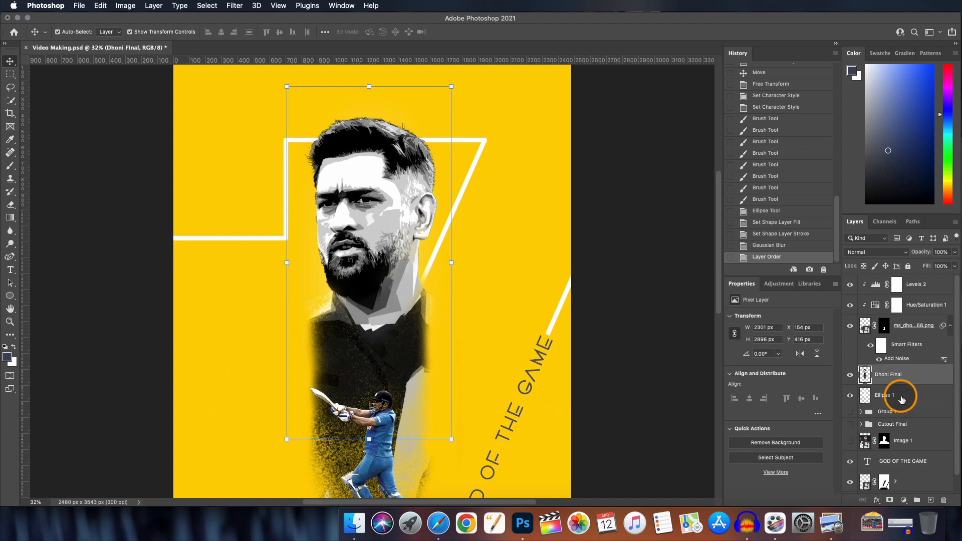
pyautogui.click(902, 399)
pyautogui.hotkey('ctrl', 't')
pyautogui.moveTo(451, 262); pyautogui.dragTo(476, 264)
pyautogui.moveTo(287, 264); pyautogui.dragTo(247, 264)
pyautogui.moveTo(478, 264); pyautogui.dragTo(502, 264)
pyautogui.scroll(5, 375, 150)
pyautogui.moveTo(375, 150); pyautogui.dragTo(376, 137)
pyautogui.scroll(-4, 375, 137)
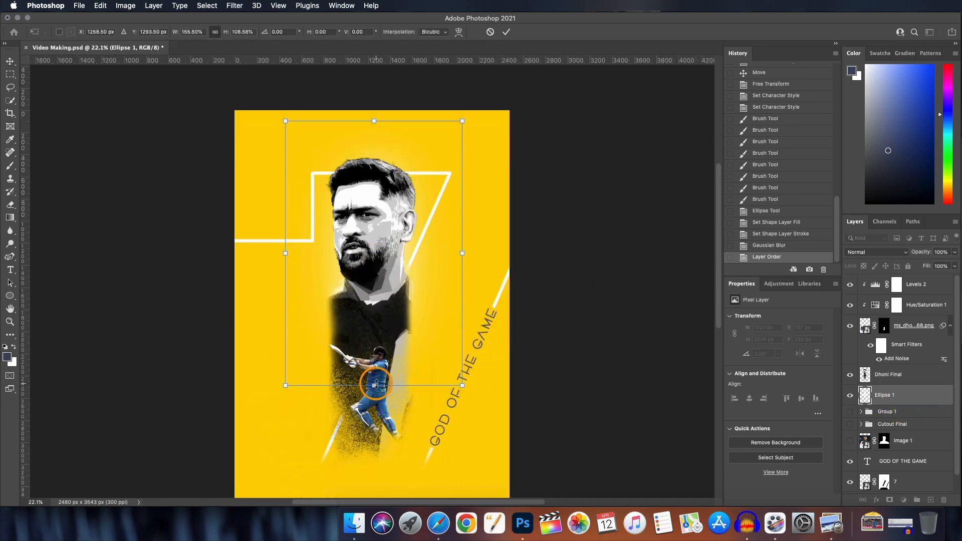
pyautogui.moveTo(376, 385); pyautogui.dragTo(376, 366)
pyautogui.scroll(4, 462, 245)
pyautogui.click(506, 32)
pyautogui.click(503, 216)
pyautogui.scroll(-2, 502, 216)
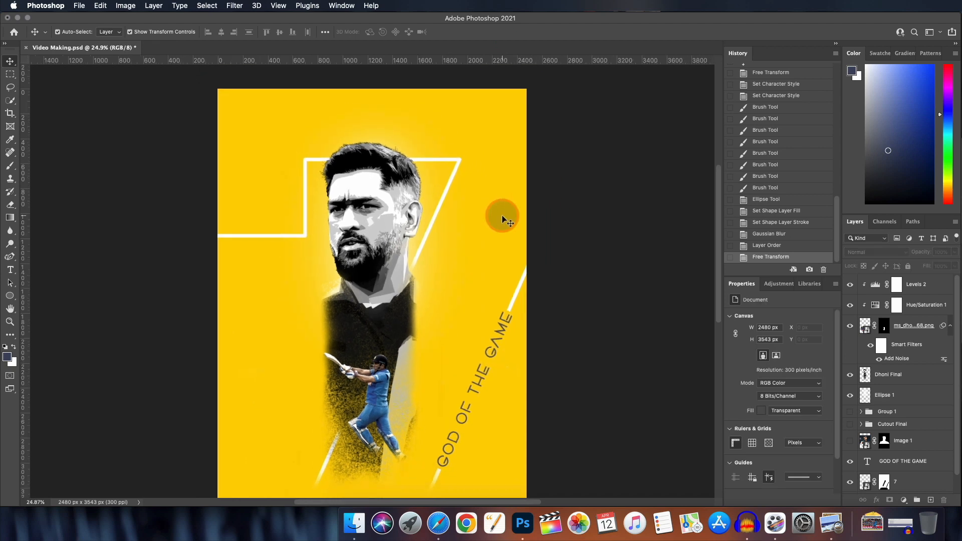
pyautogui.scroll(-3, 502, 217)
pyautogui.scroll(2, 503, 216)
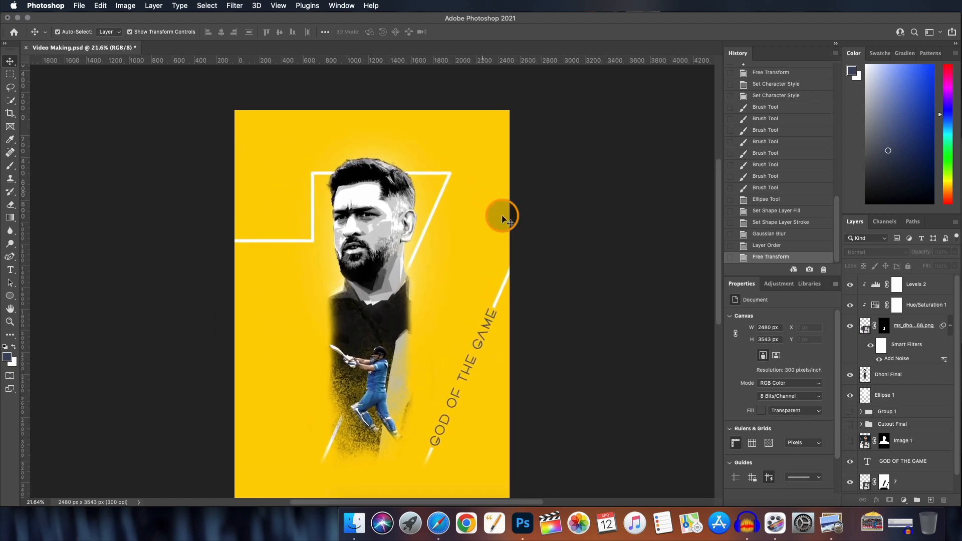
pyautogui.scroll(1, 503, 219)
pyautogui.scroll(-1, 466, 228)
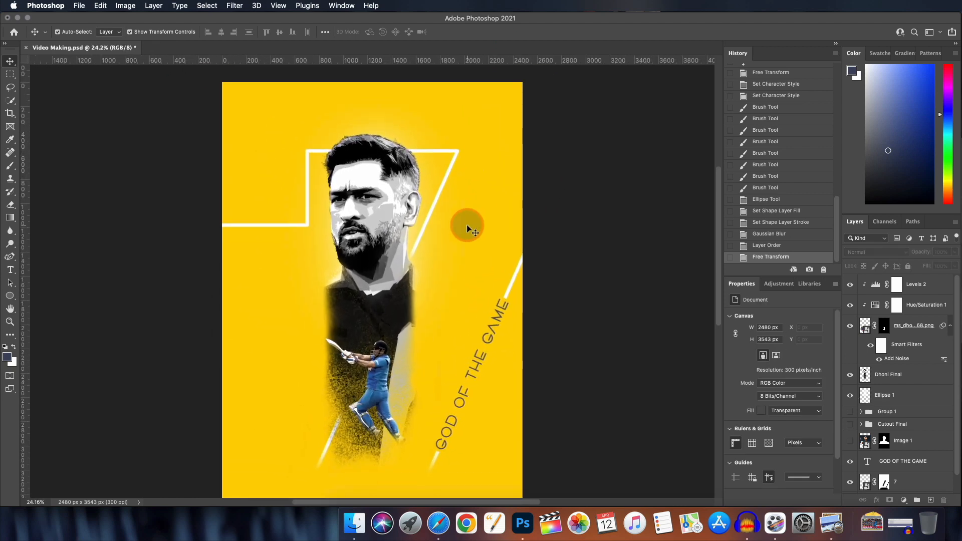
pyautogui.scroll(-1, 467, 229)
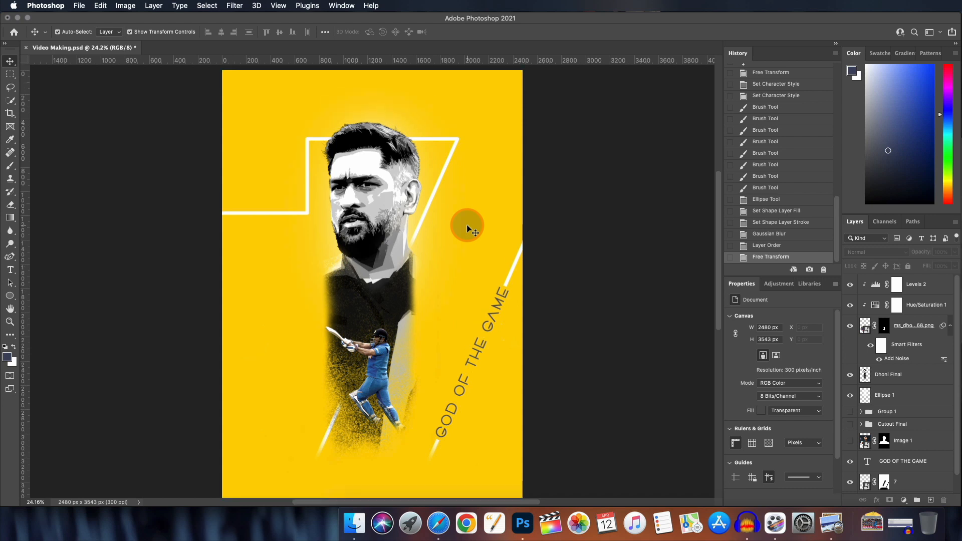